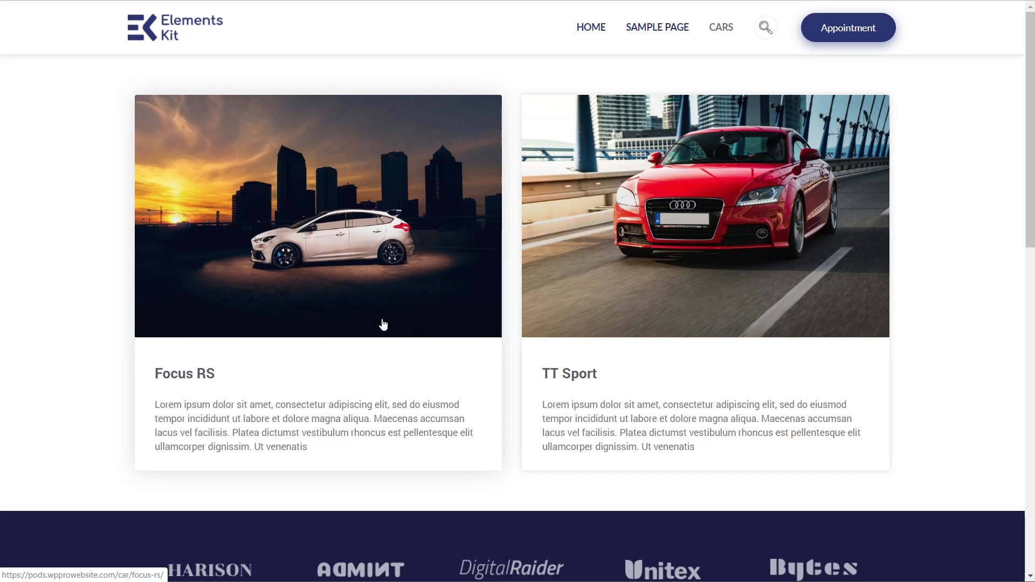
- Open the TT Sport car page and examine its title, manufacturer and fuel type details, gallery and specifications
left_click(644, 276)
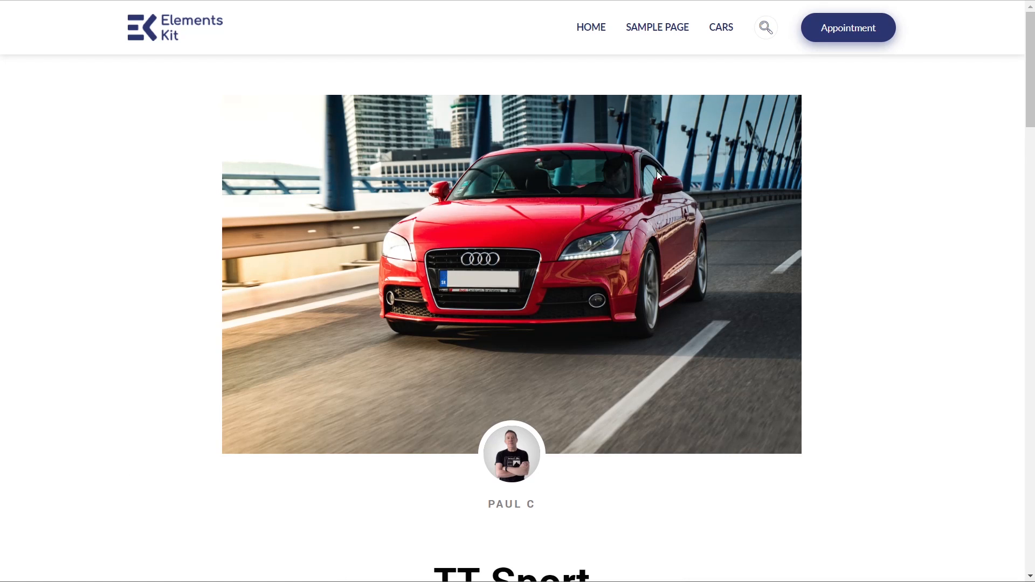
scroll(645, 214, "down", 3)
scroll(645, 214, "down", 1)
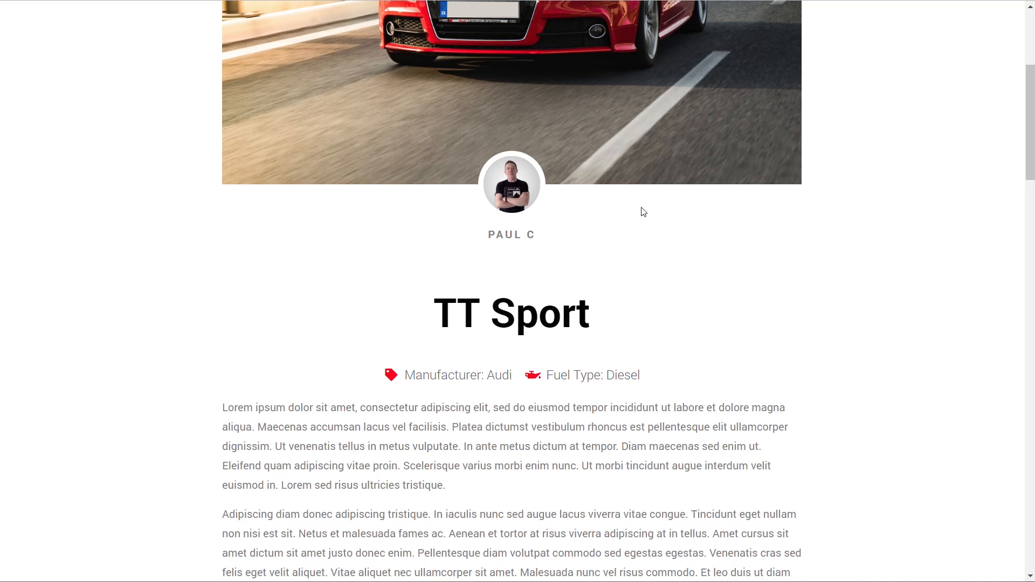
scroll(780, 252, "up", 4)
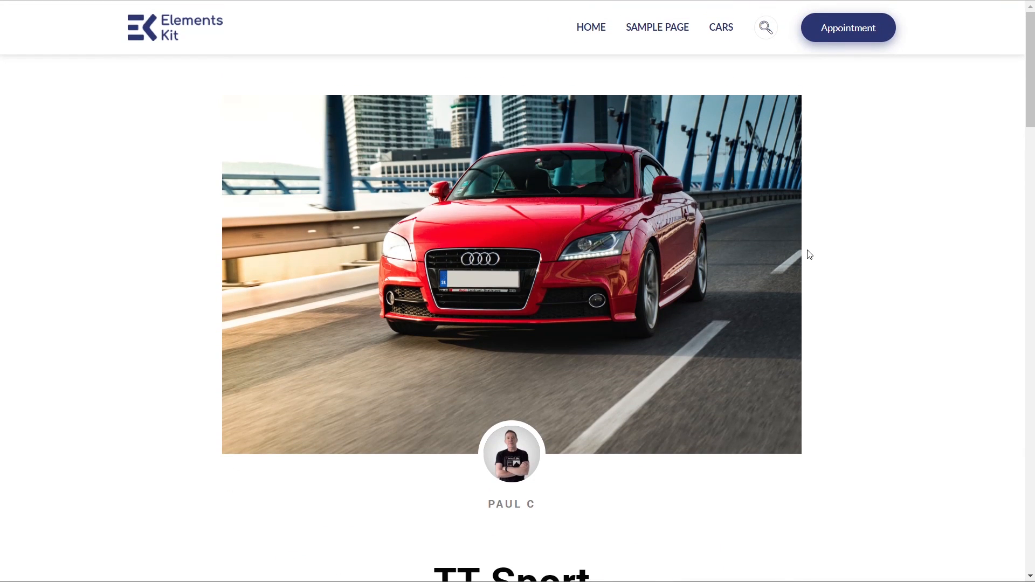
scroll(810, 254, "down", 4)
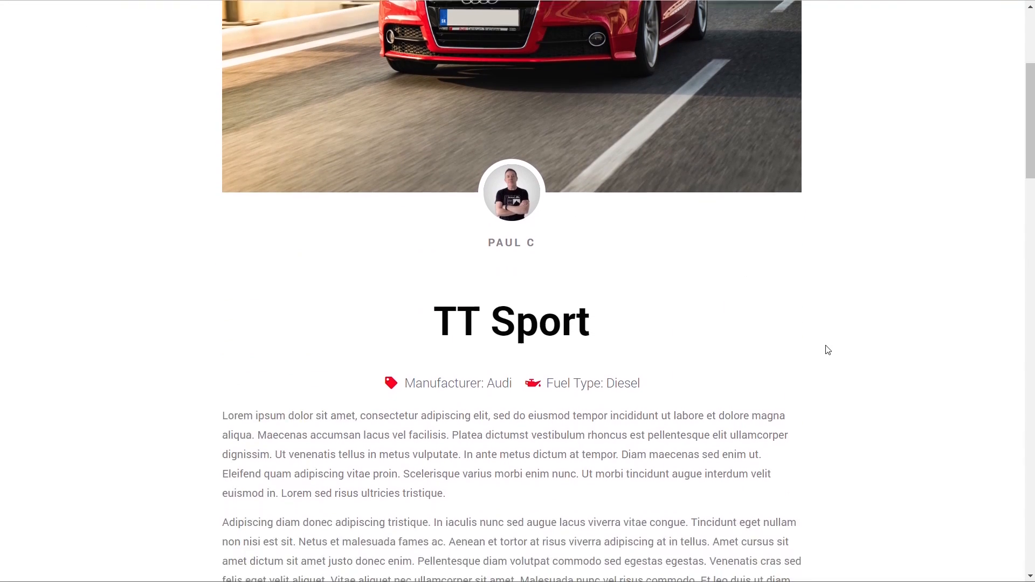
scroll(828, 351, "down", 1)
left_click_drag(405, 308, 642, 307)
scroll(786, 418, "down", 8)
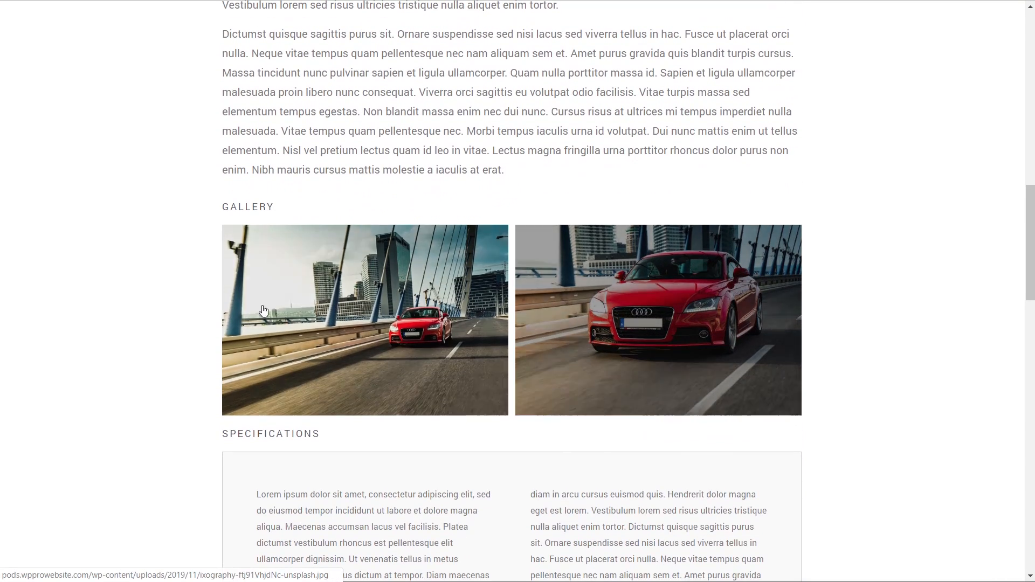
scroll(226, 312, "down", 4)
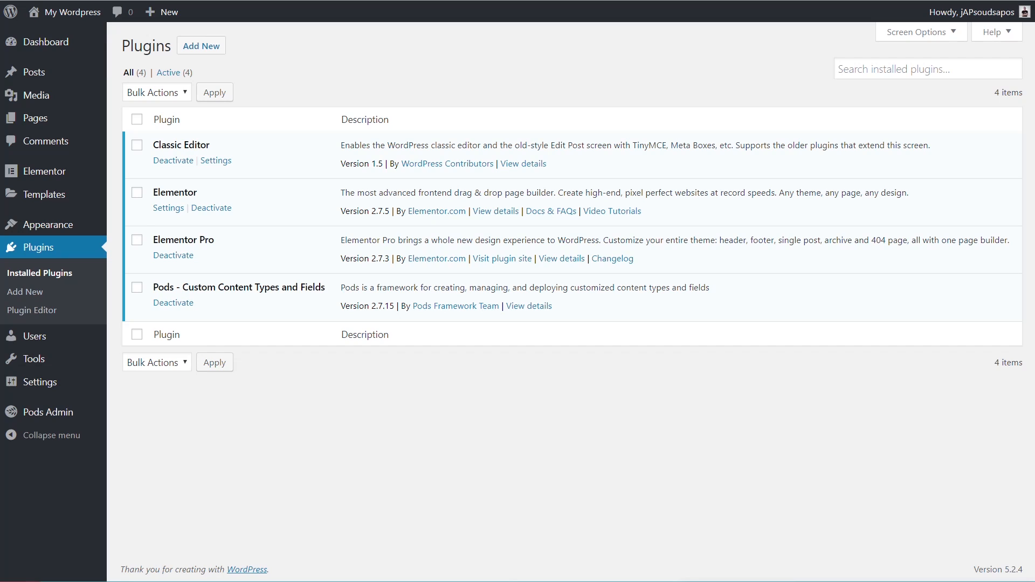
- Start creating a new pod in Pods Admin with the content type Custom Post Type (like Posts or Pages)
mouse_move(71, 418)
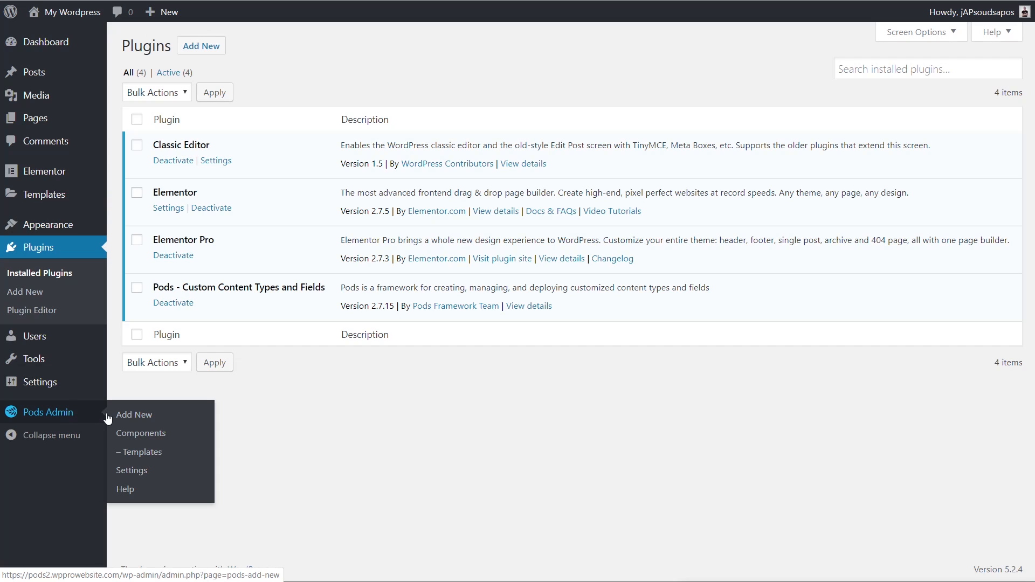
left_click(127, 418)
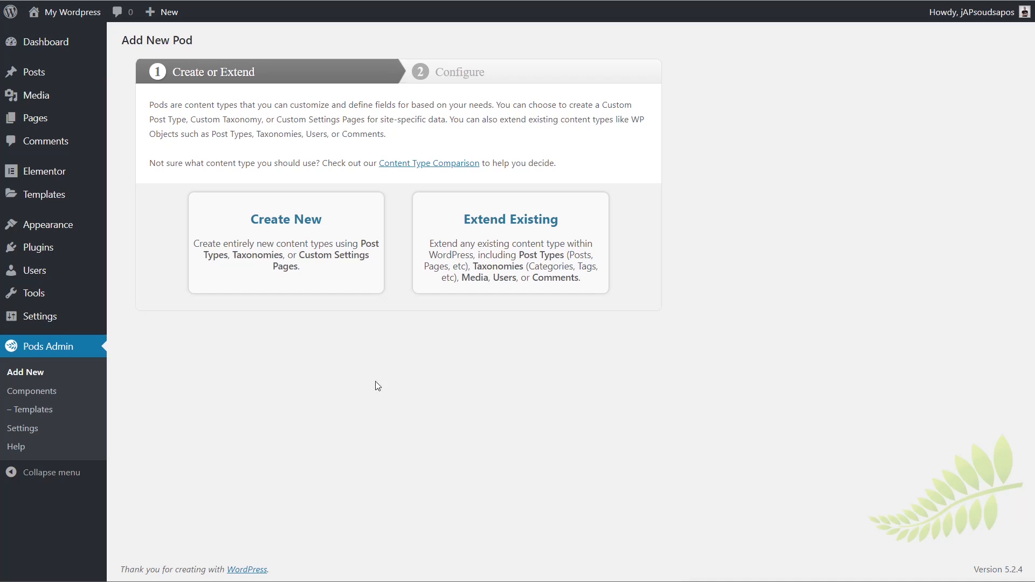
left_click(296, 218)
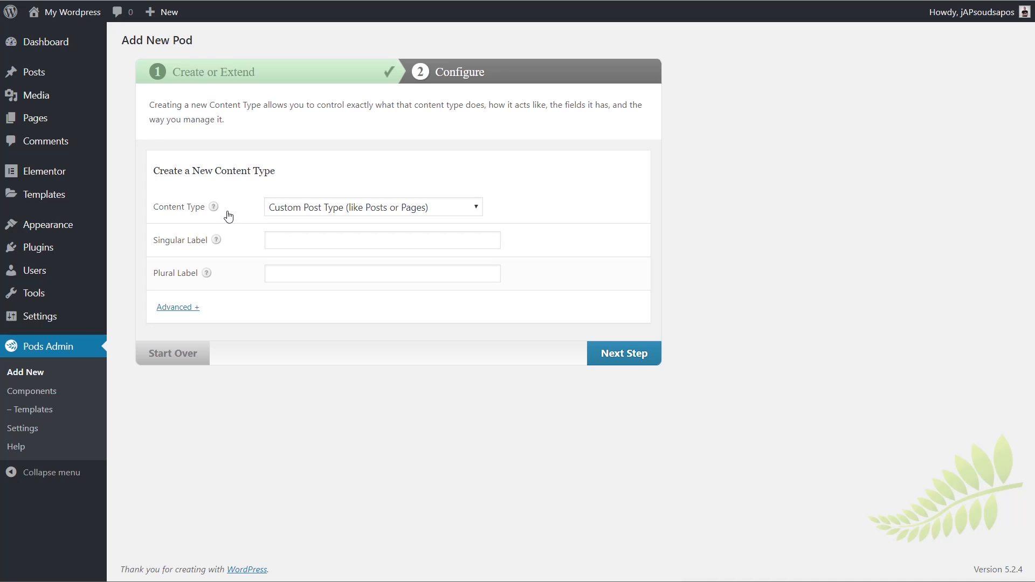
mouse_move(213, 210)
left_click(378, 208)
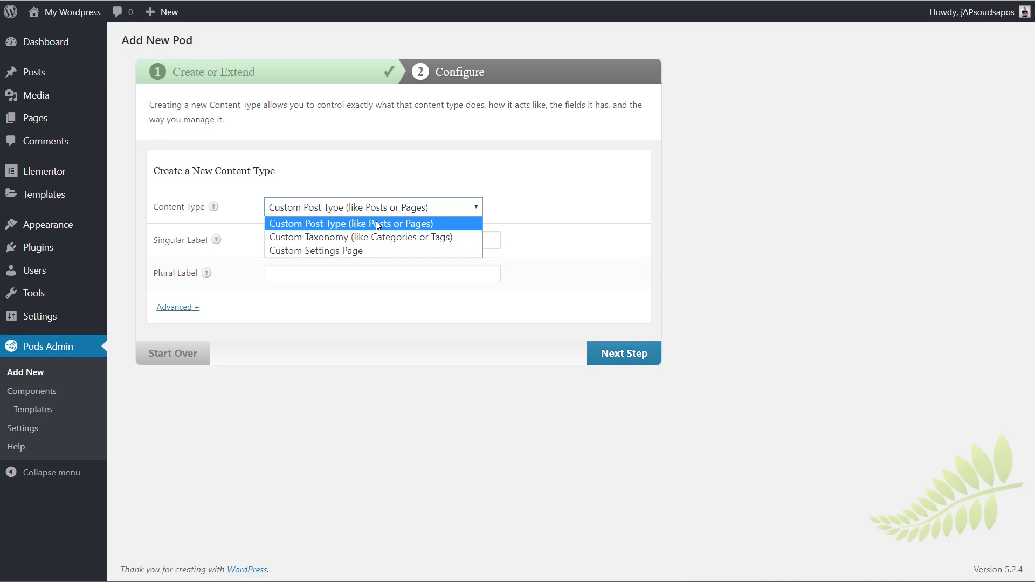
left_click(376, 222)
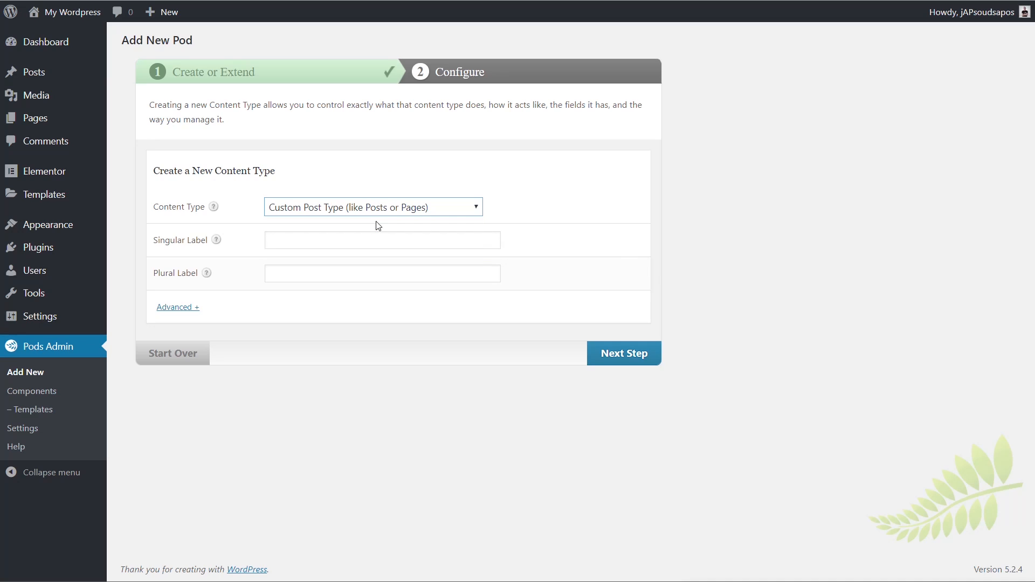
- Set the singular label to Car and the plural label to Cars, and create the pod
left_click(304, 244)
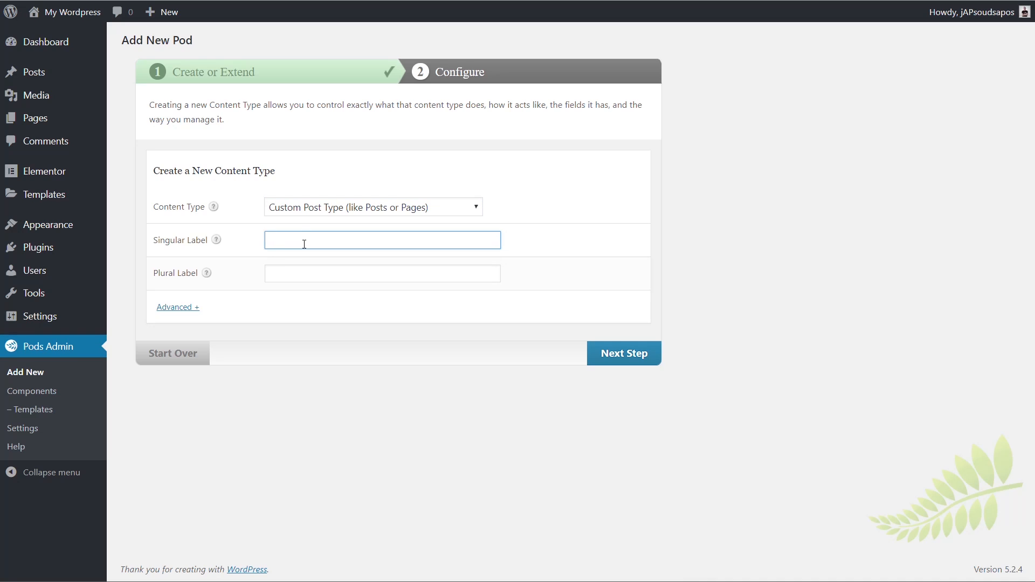
type("Car")
left_click(298, 273)
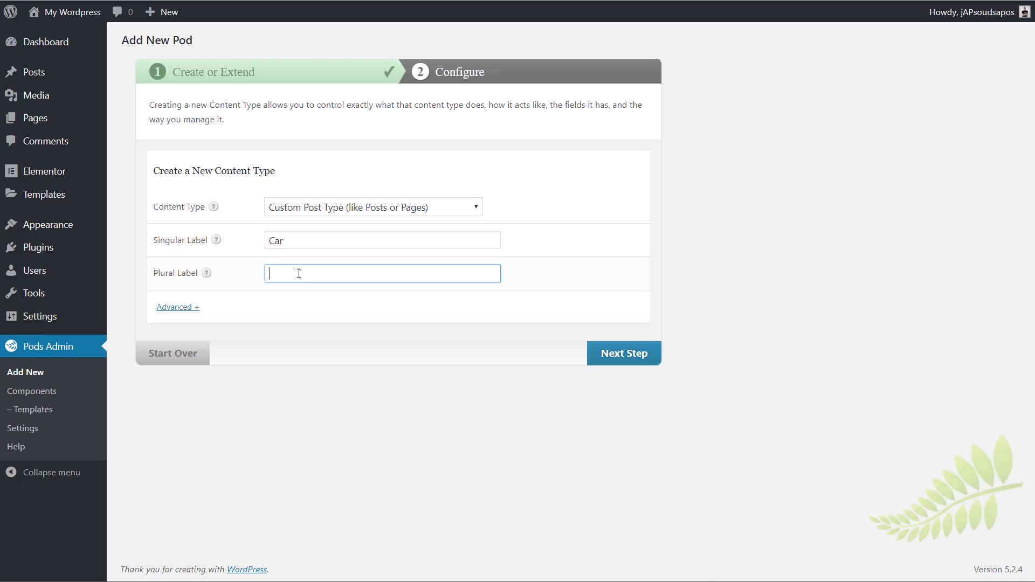
type("Cars")
left_click(177, 311)
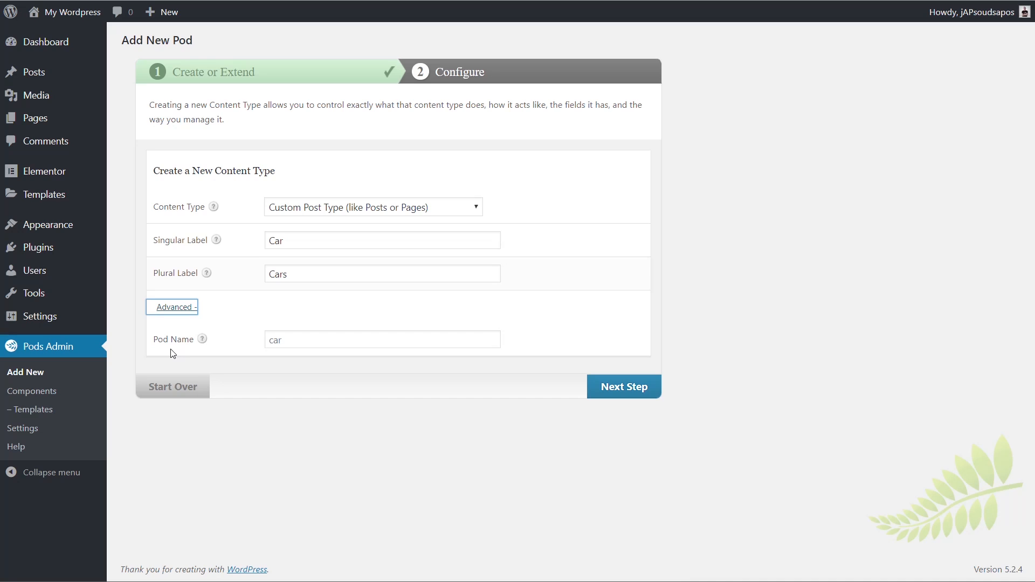
left_click(624, 395)
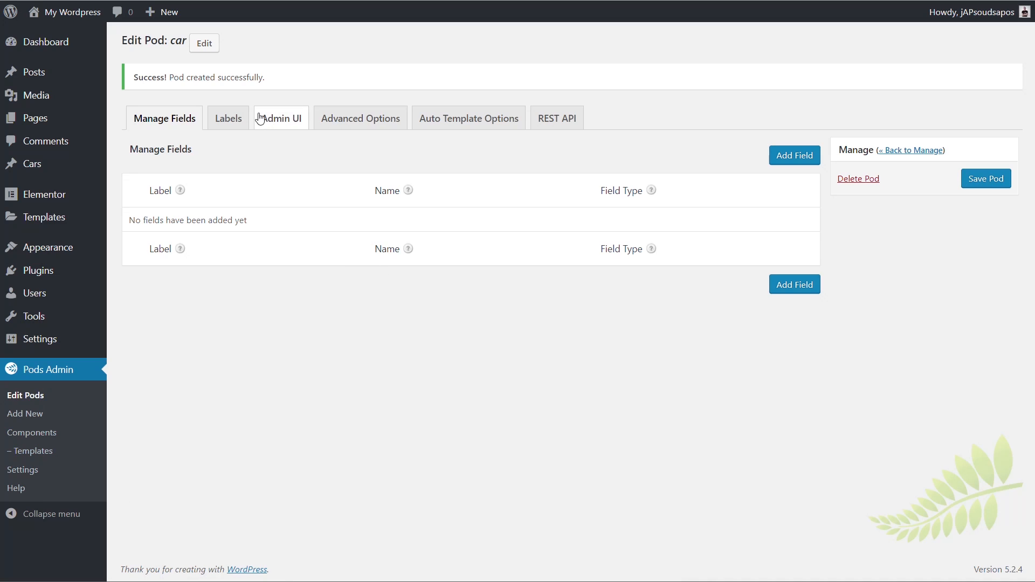
- Examine the label settings of the car pod, from the main labels through the status message labels
left_click(233, 124)
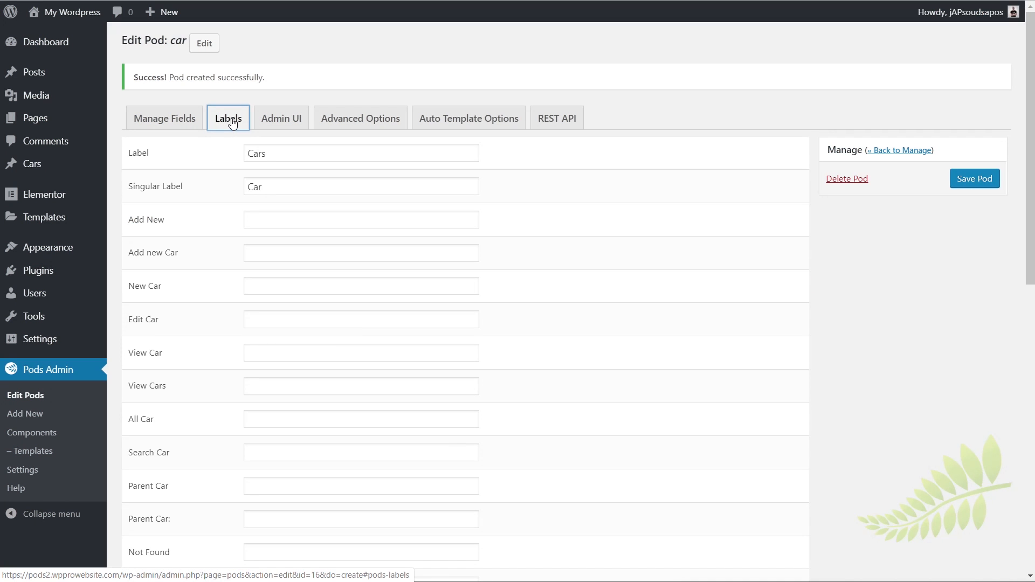
scroll(561, 273, "down", 5)
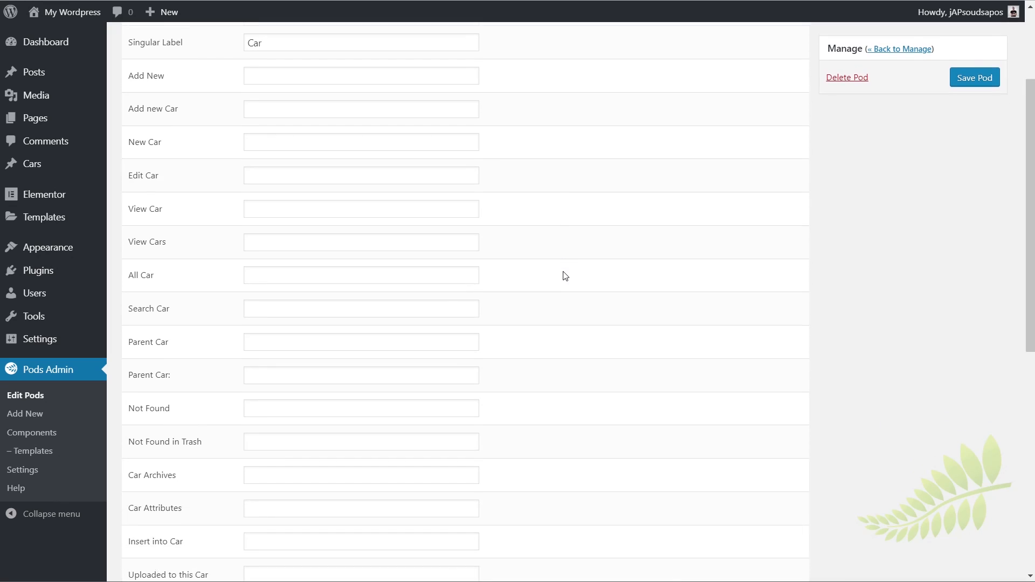
scroll(564, 276, "down", 6)
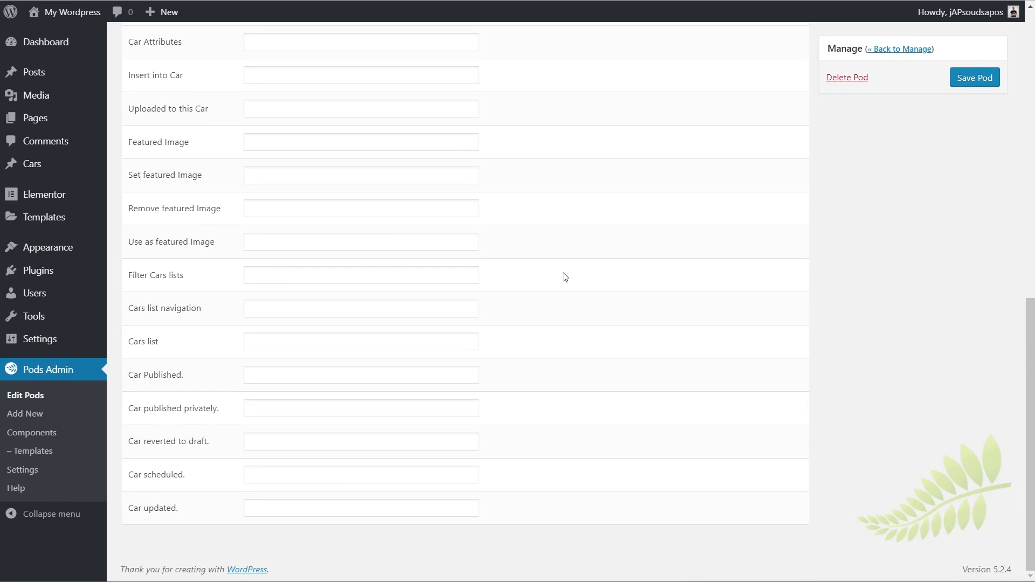
scroll(600, 255, "up", 9)
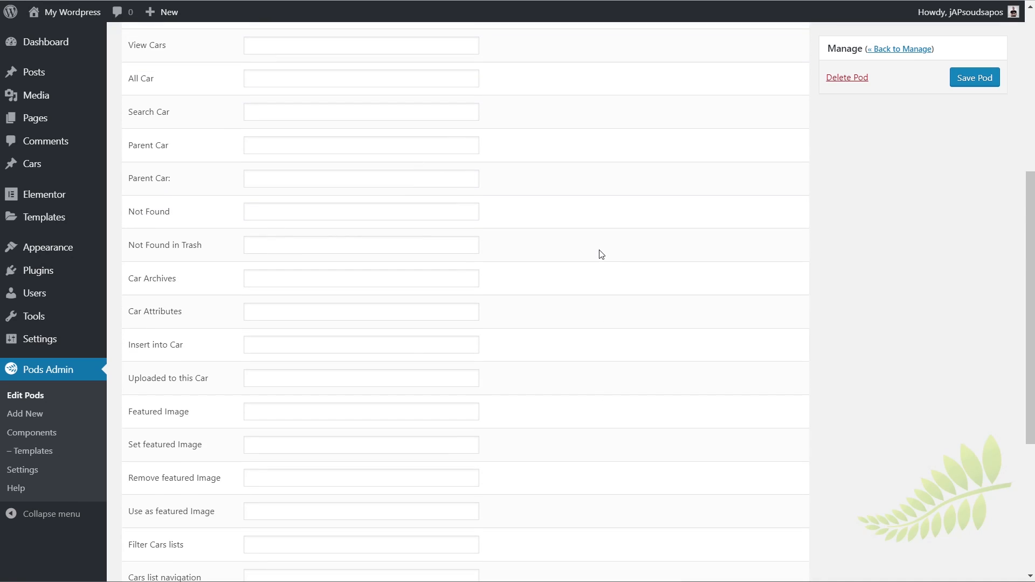
scroll(601, 254, "up", 3)
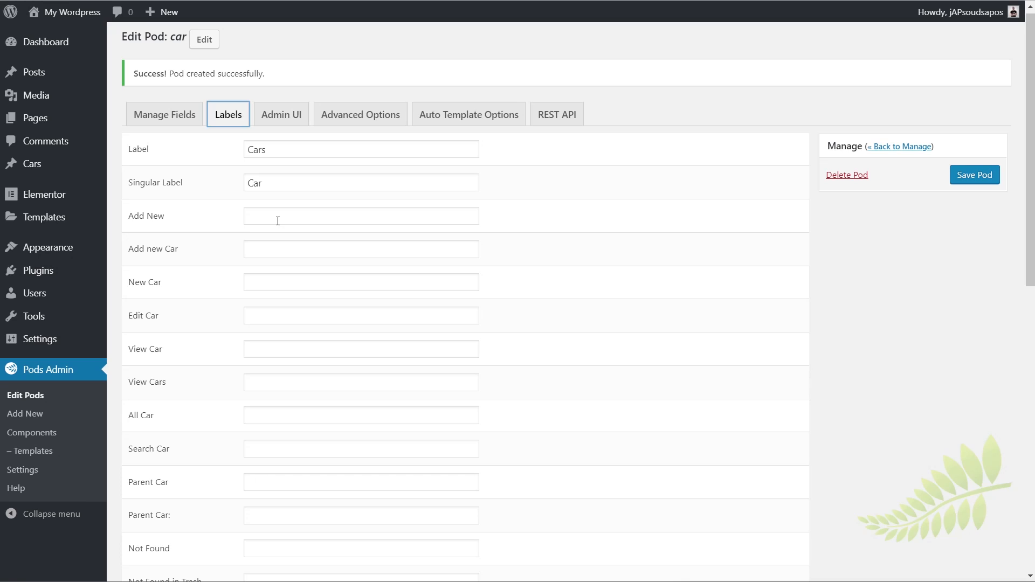
- Review the car pod's Admin UI settings, including the menu icon and navigation menu options
left_click(273, 115)
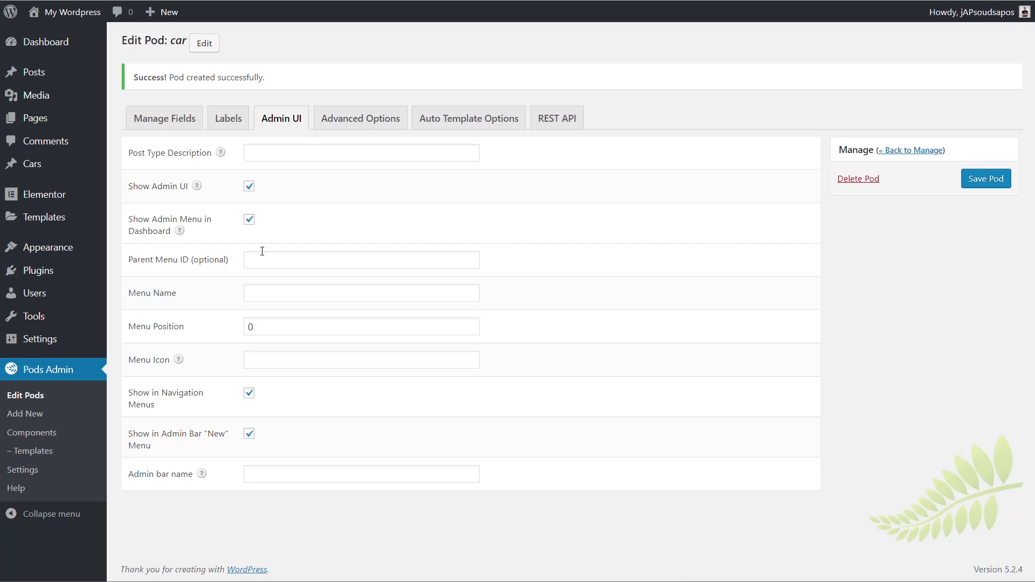
left_click(261, 358)
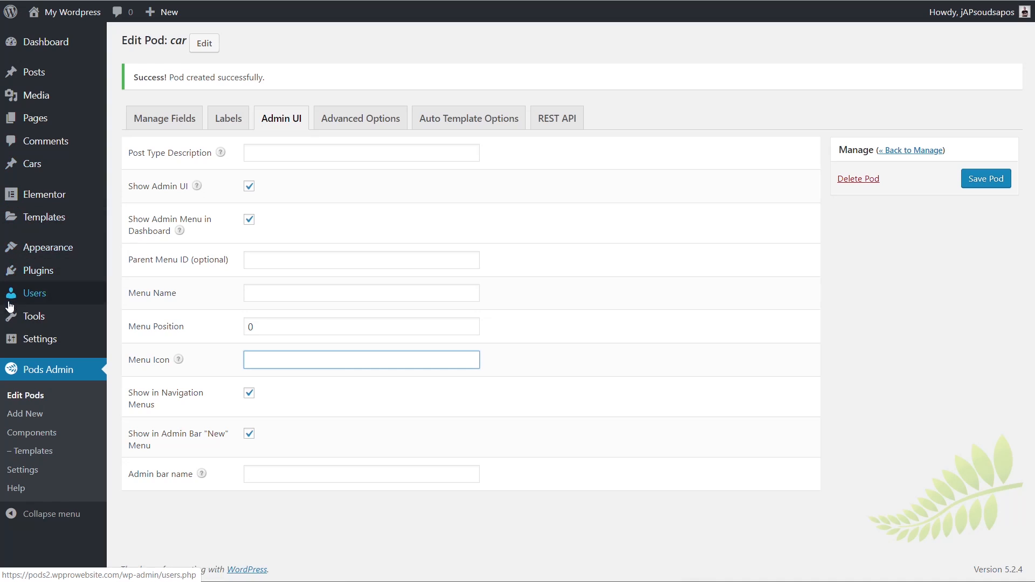
mouse_move(9, 348)
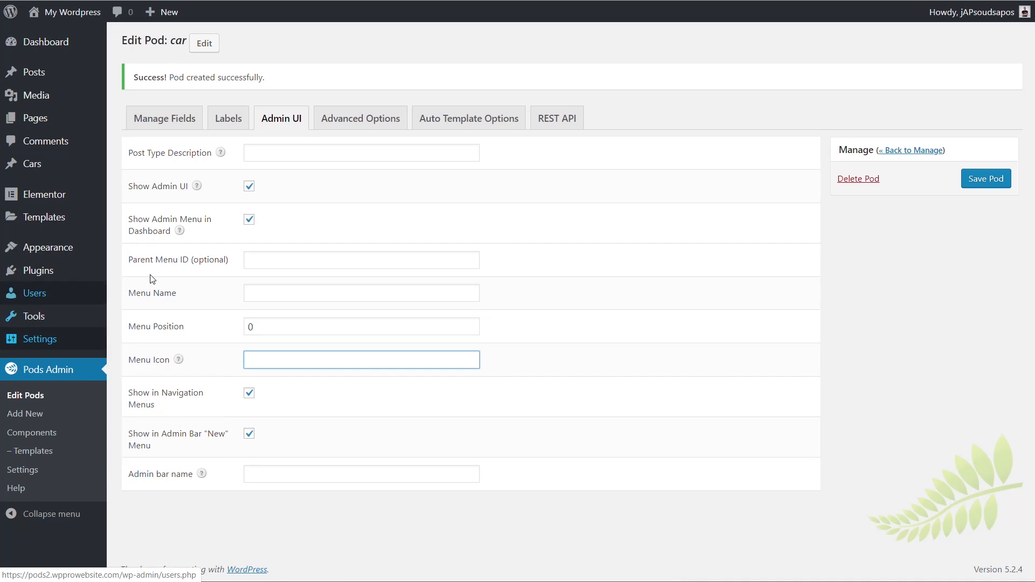
mouse_move(178, 365)
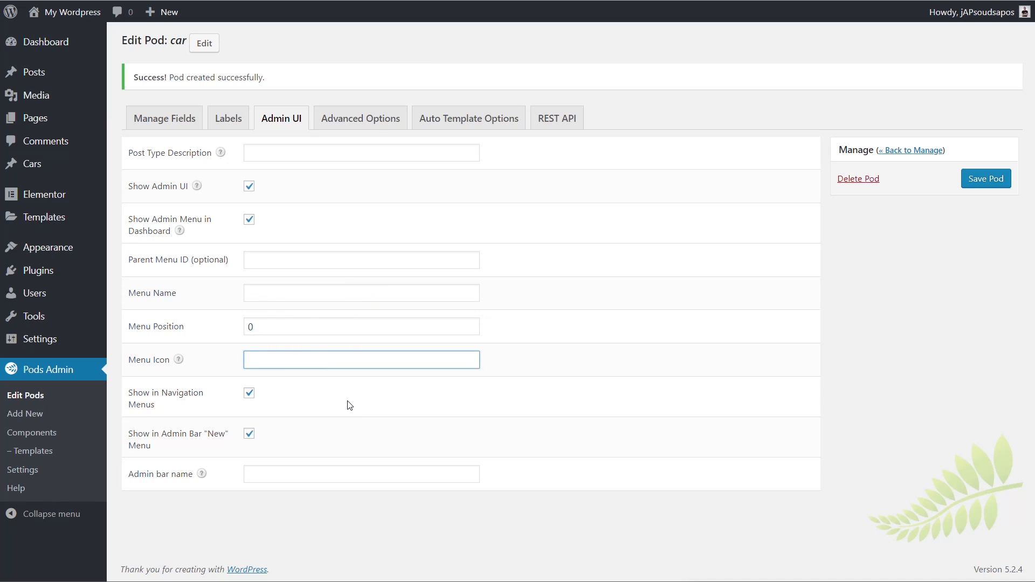
mouse_move(169, 17)
- In the car pod's advanced options, keep the user capability as post and enable the archive page
left_click(353, 120)
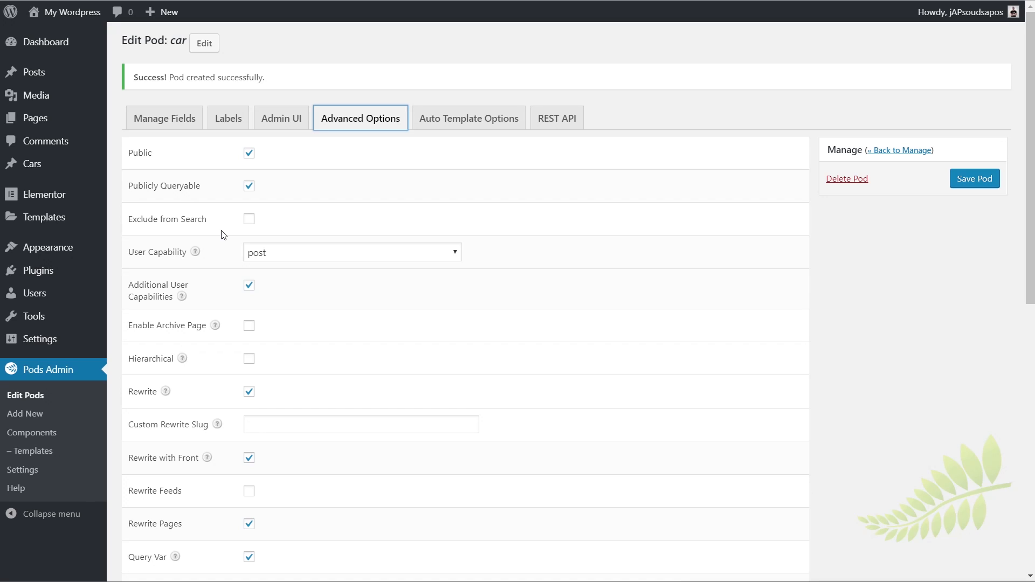
left_click(290, 254)
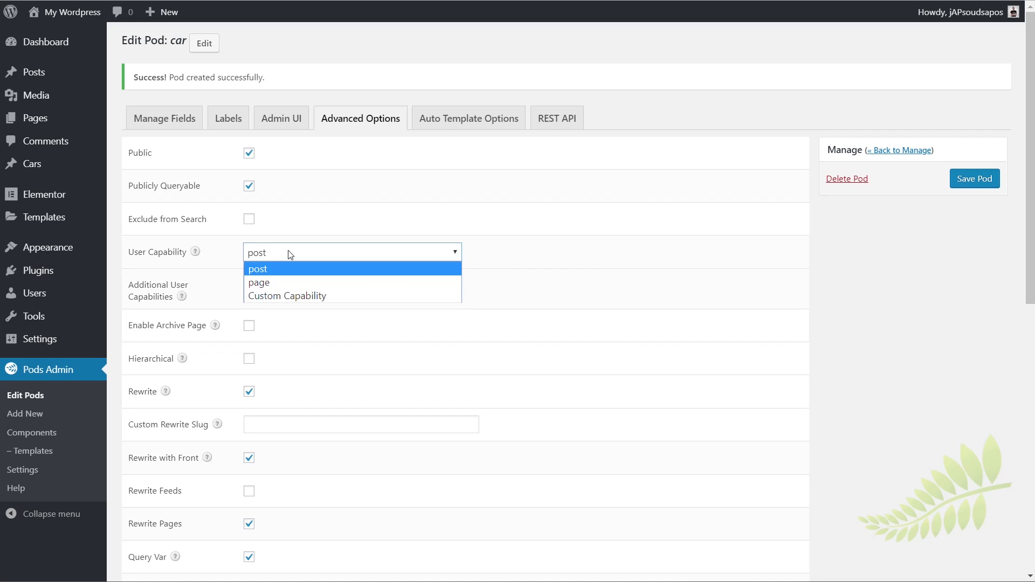
left_click(369, 264)
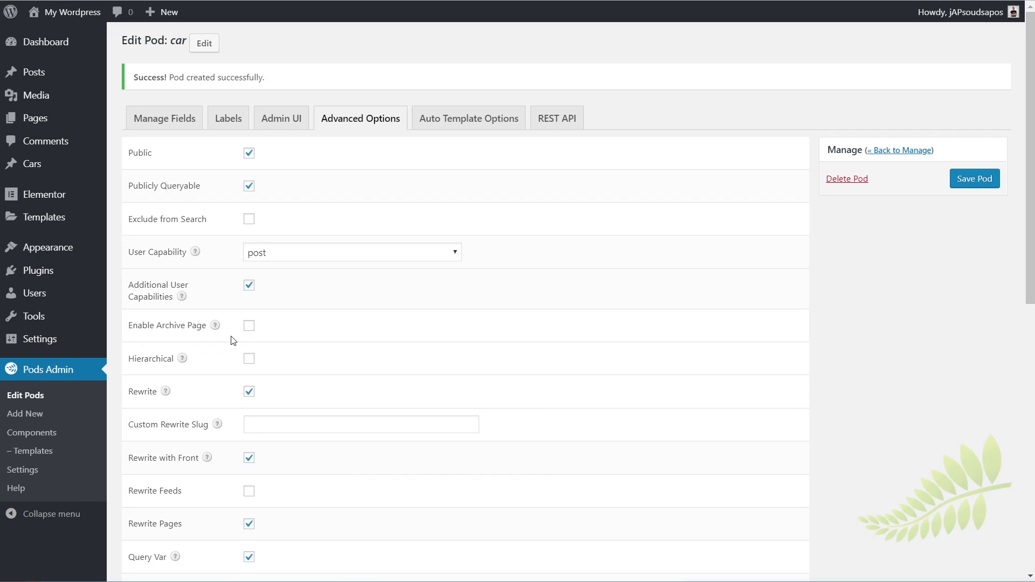
left_click(248, 327)
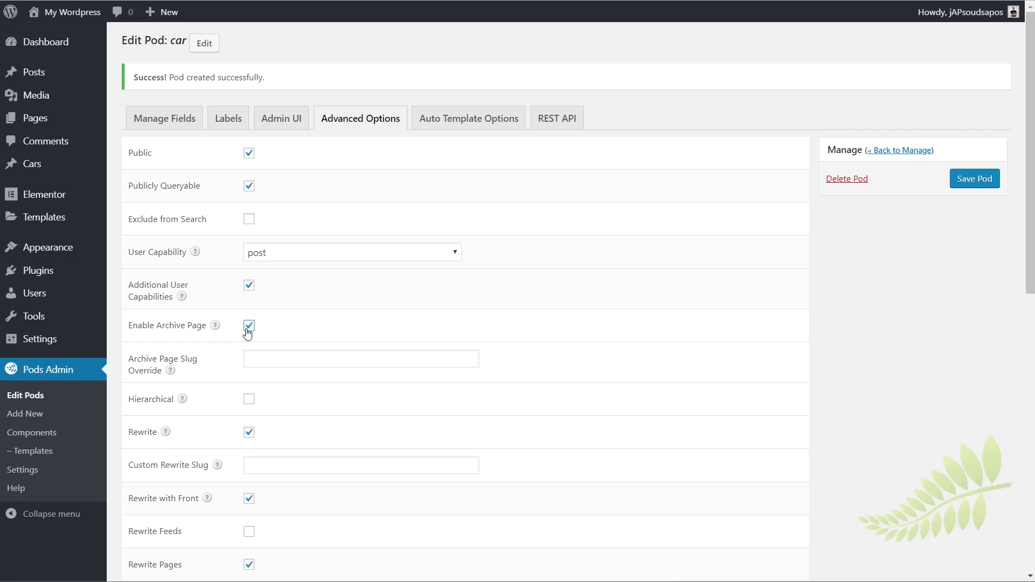
- Enable Featured Image support for the car pod and review the built-in taxonomies
scroll(388, 406, "down", 4)
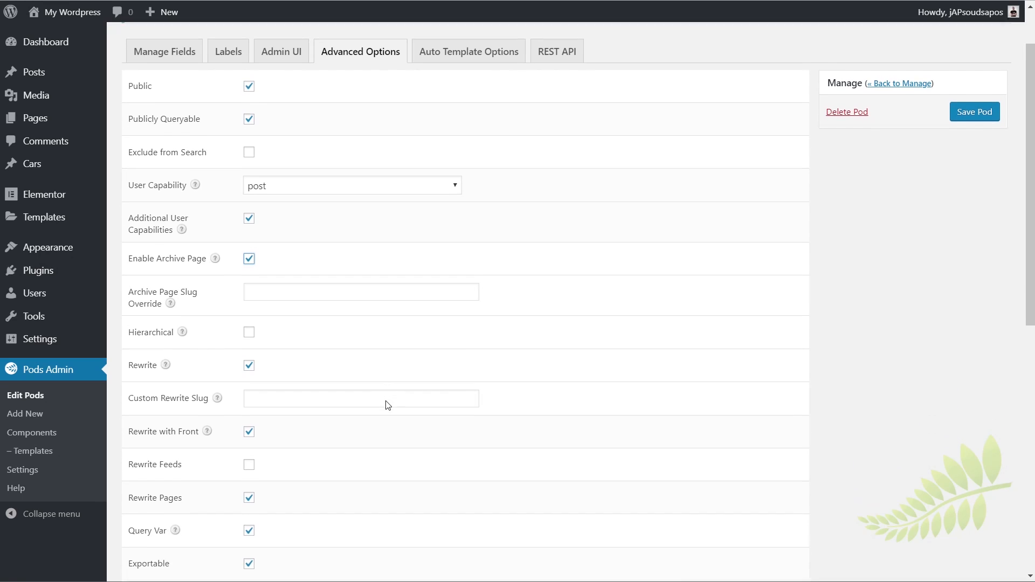
scroll(388, 405, "down", 4)
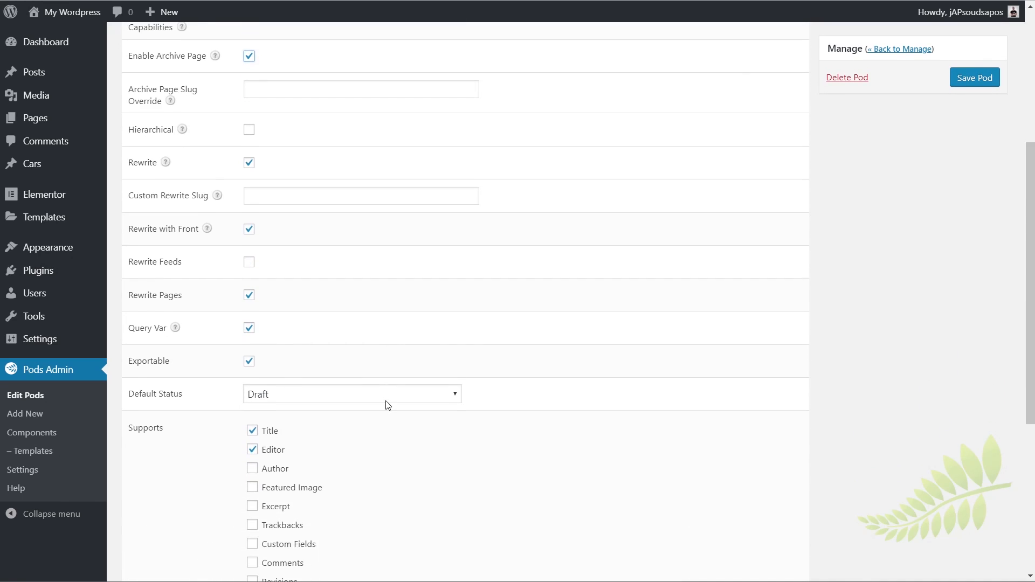
scroll(399, 366, "down", 1)
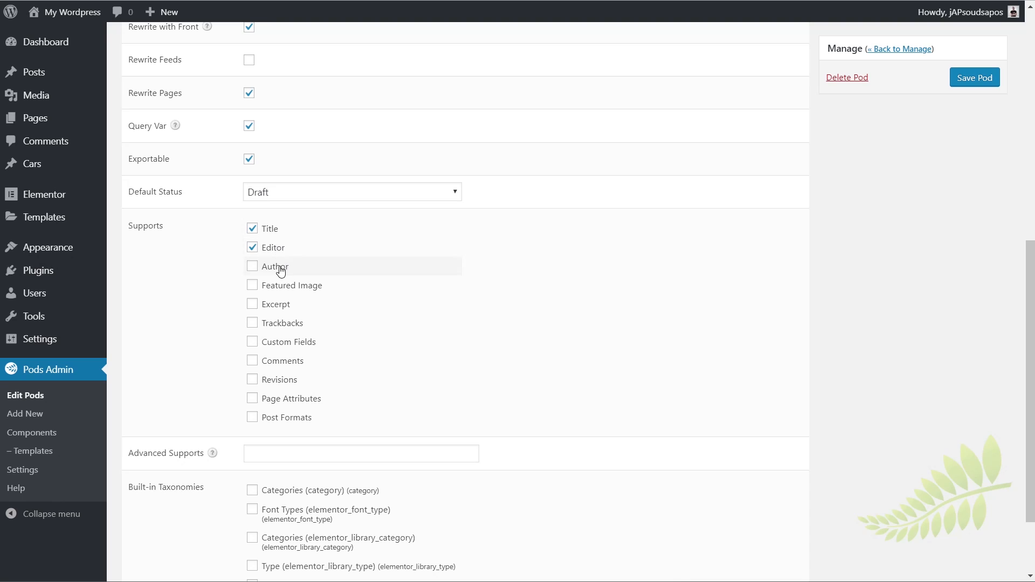
left_click(279, 290)
scroll(483, 391, "down", 2)
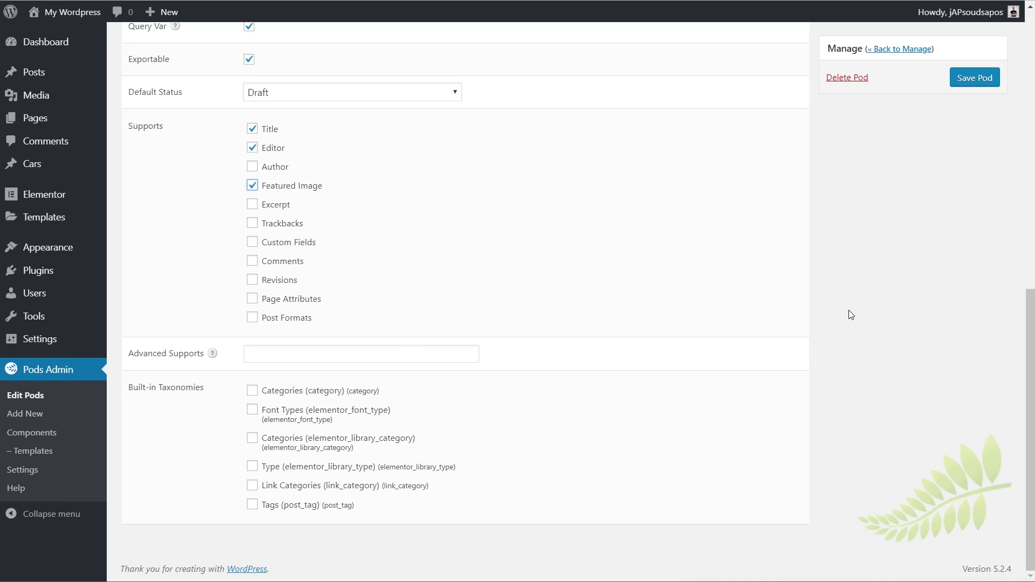
scroll(851, 315, "up", 10)
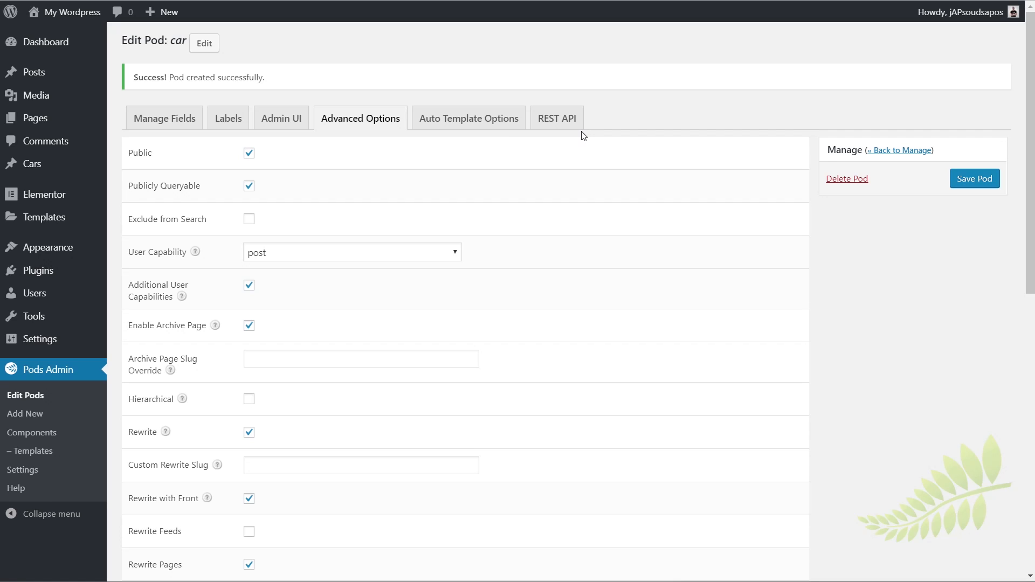
- Add a new field to the car pod labelled Vehicle Manufacturer, with vehicle_manufacturer as its name
left_click(171, 118)
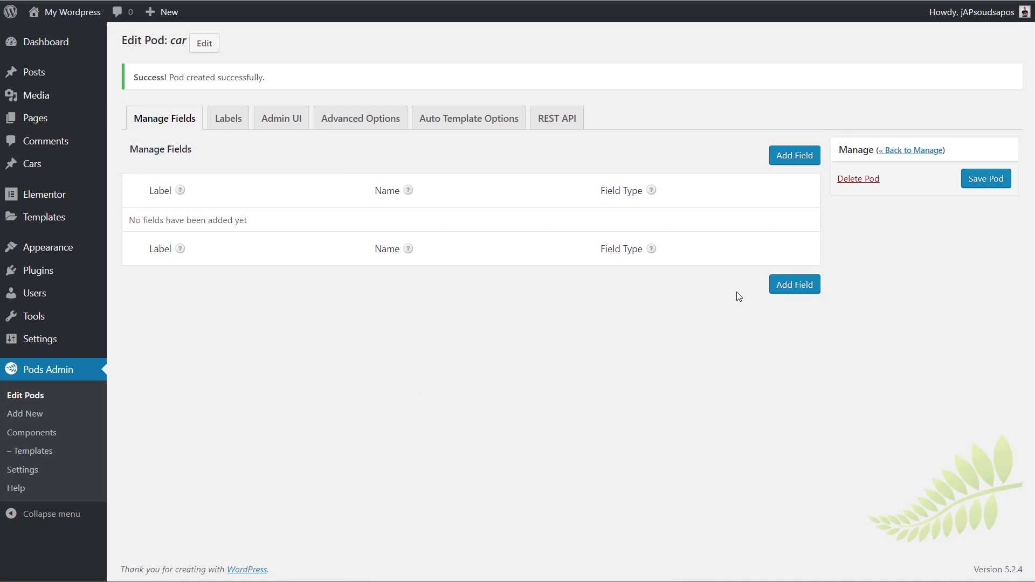
left_click(791, 162)
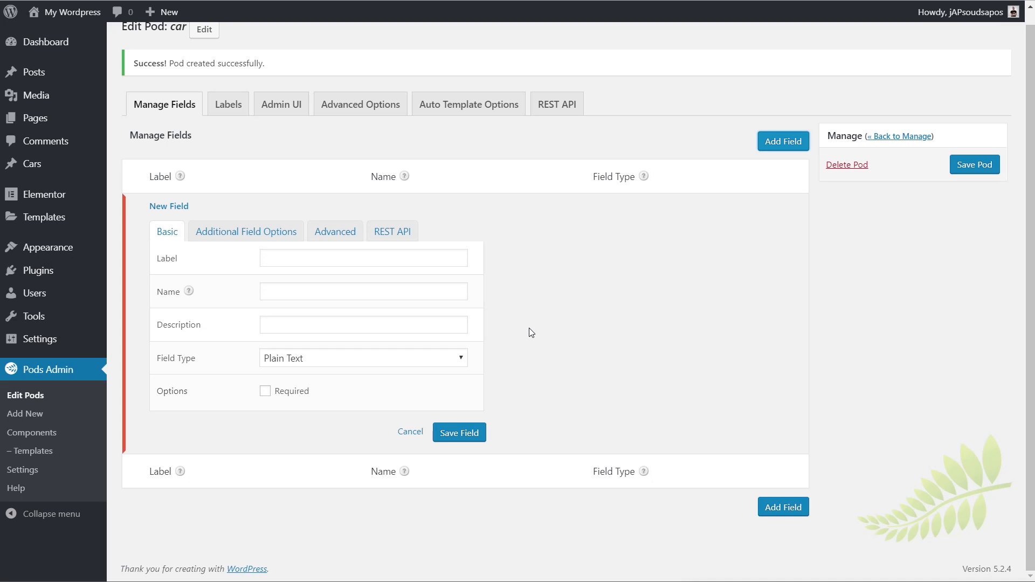
left_click(296, 260)
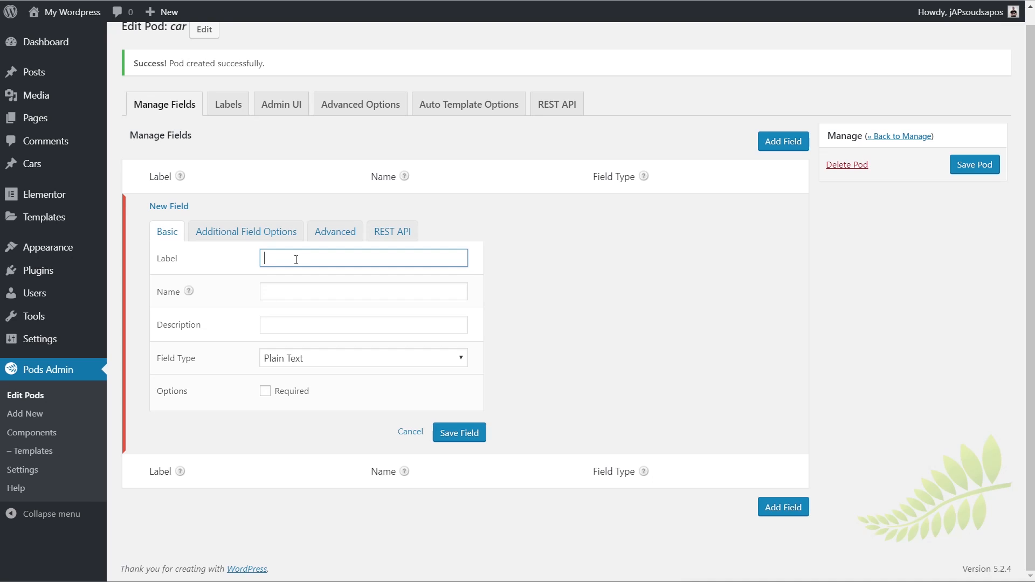
type("Vehicle Manufacturer")
left_click(302, 291)
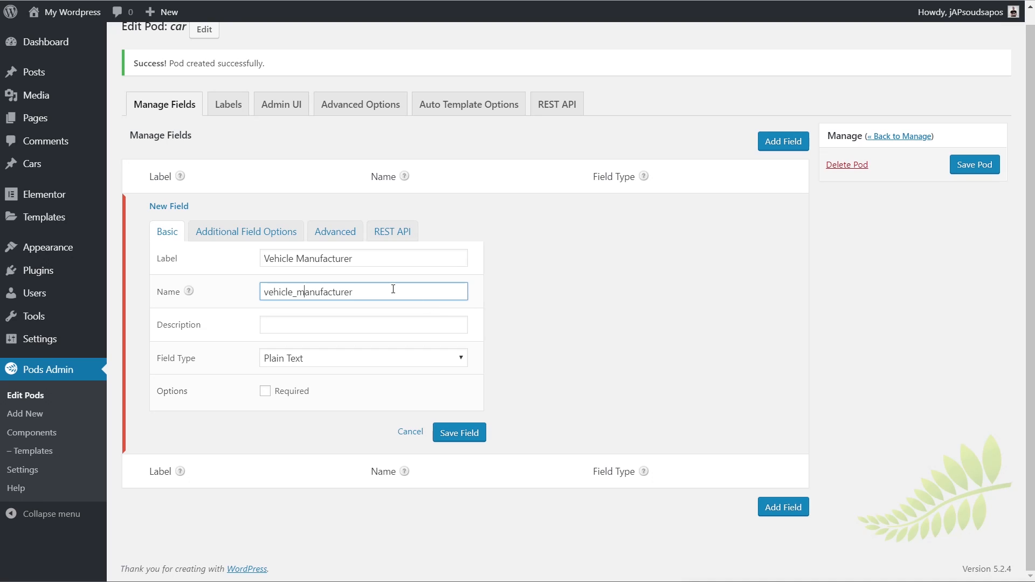
left_click_drag(393, 291, 266, 294)
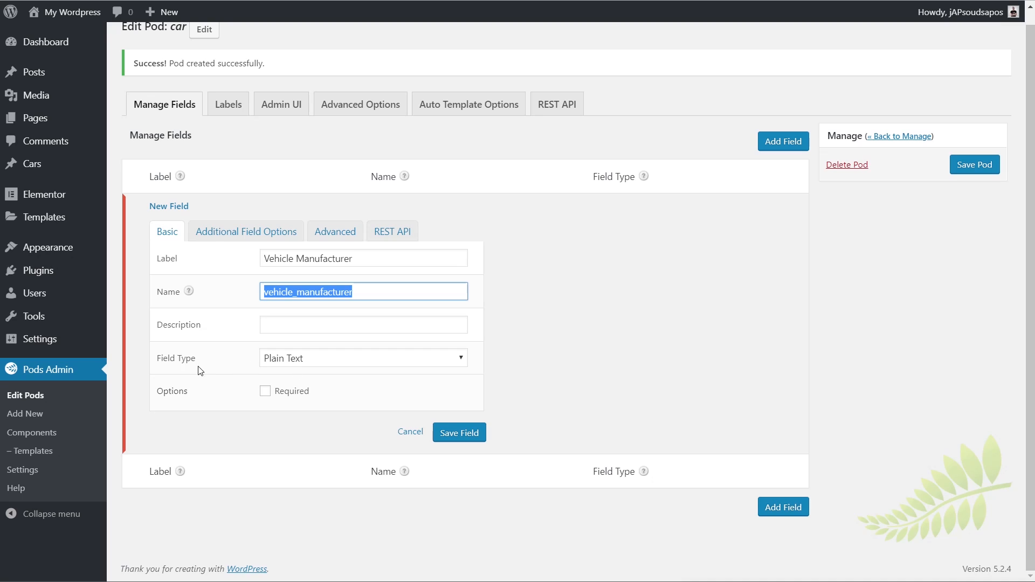
- Set the Vehicle Manufacturer field type to Relationship, related to Simple (custom defined list)
left_click(312, 363)
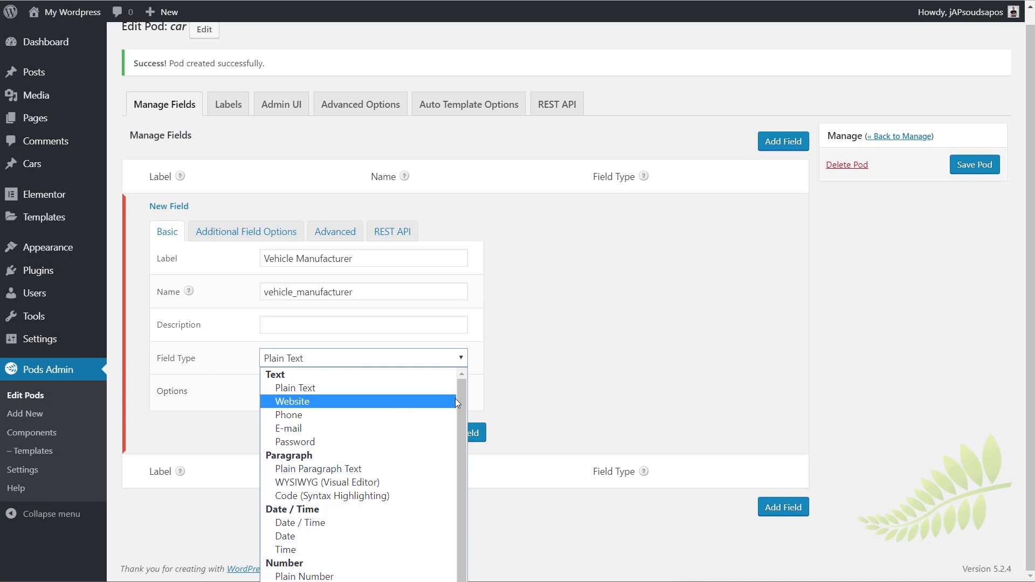
left_click_drag(464, 409, 463, 433)
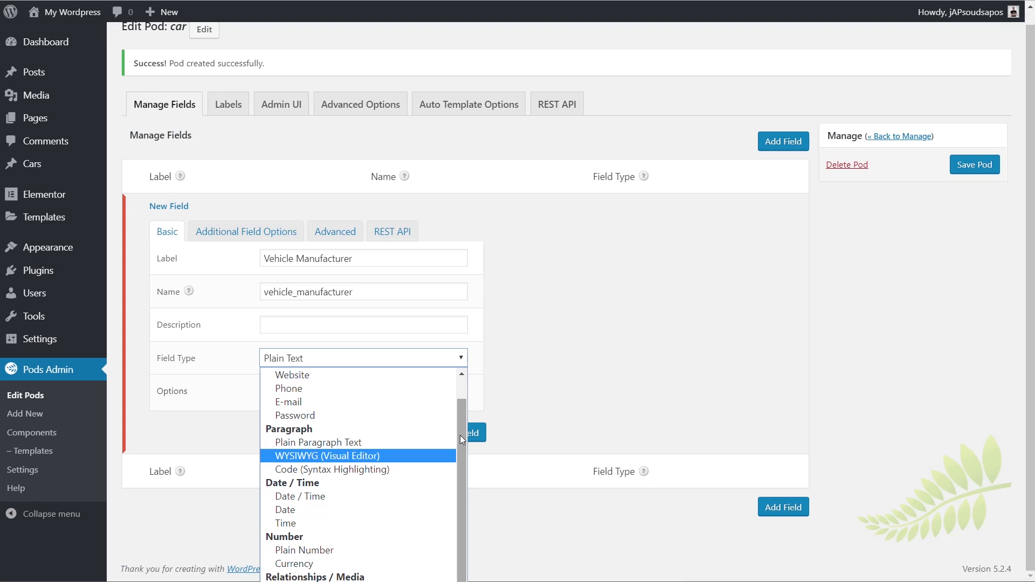
left_click_drag(460, 435, 462, 516)
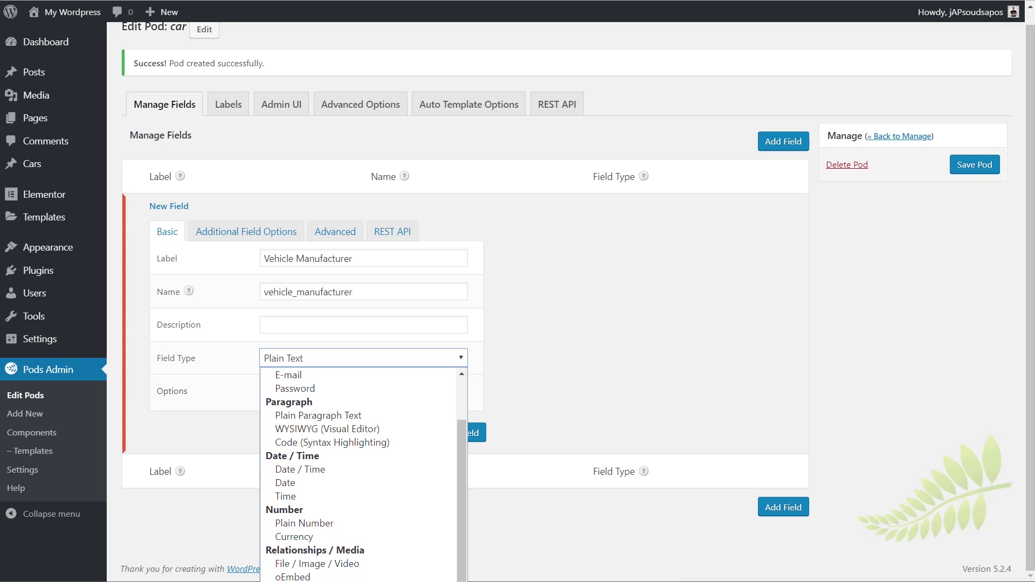
left_click(302, 581)
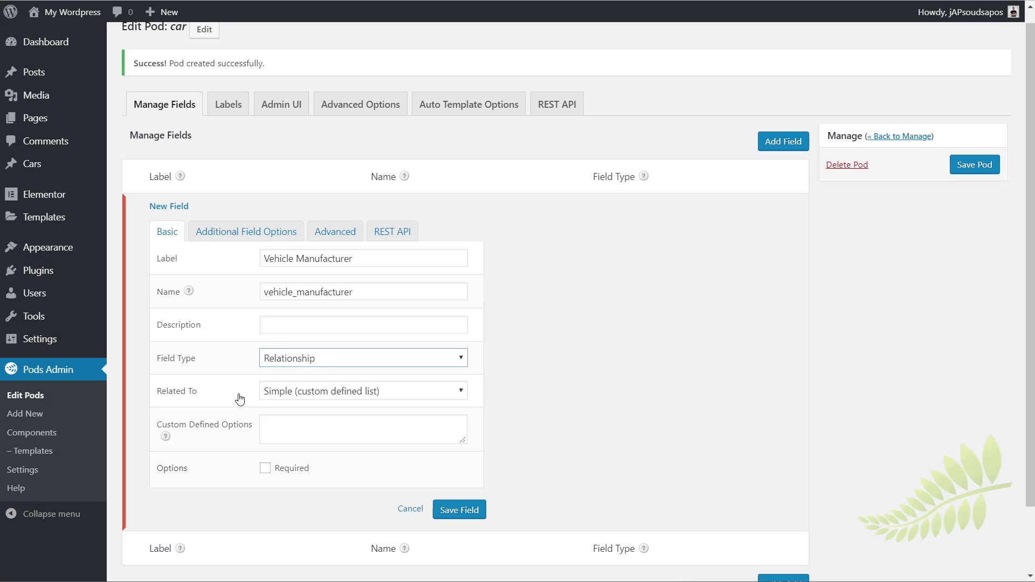
left_click(288, 396)
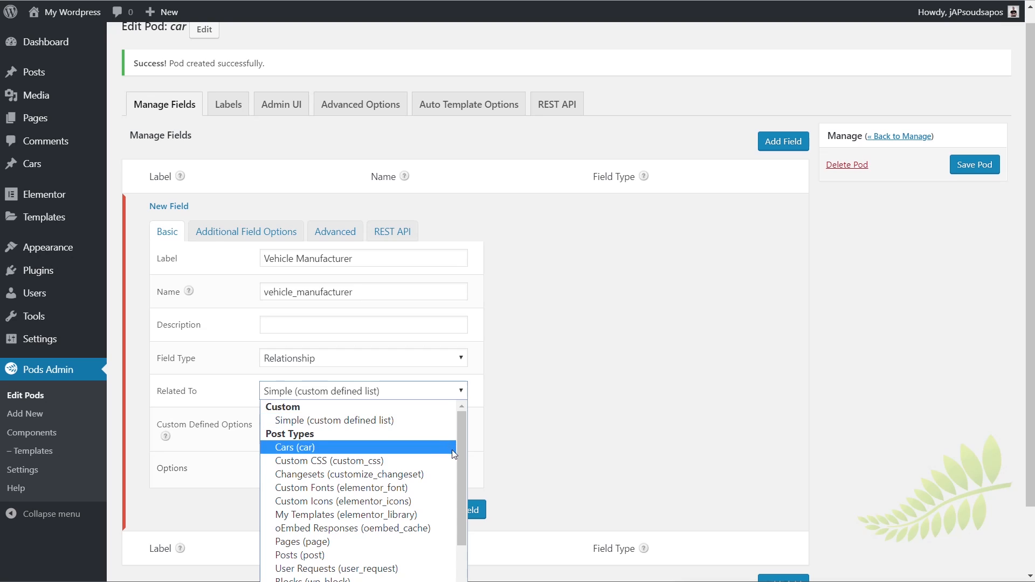
left_click_drag(459, 464, 462, 443)
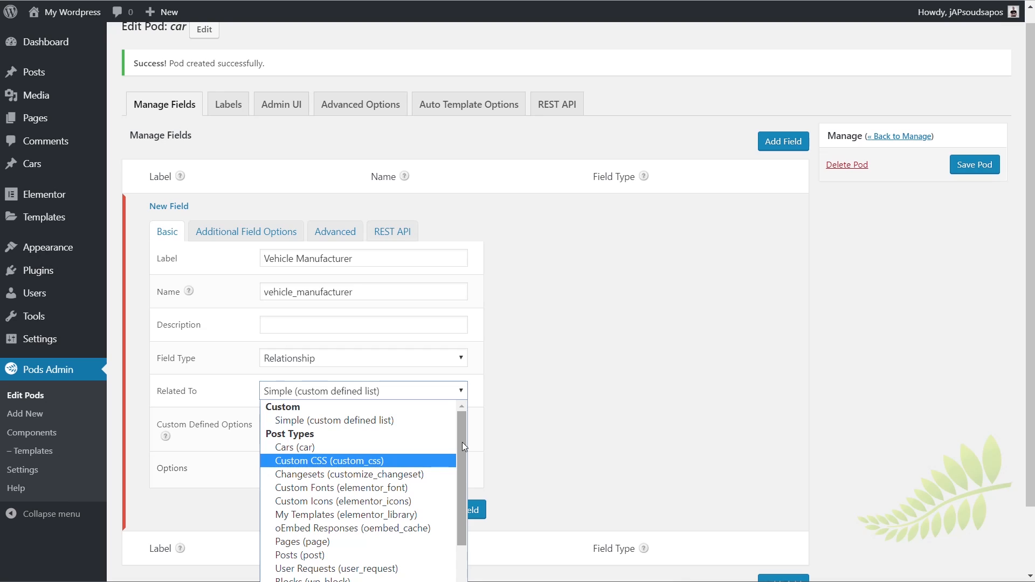
left_click(362, 421)
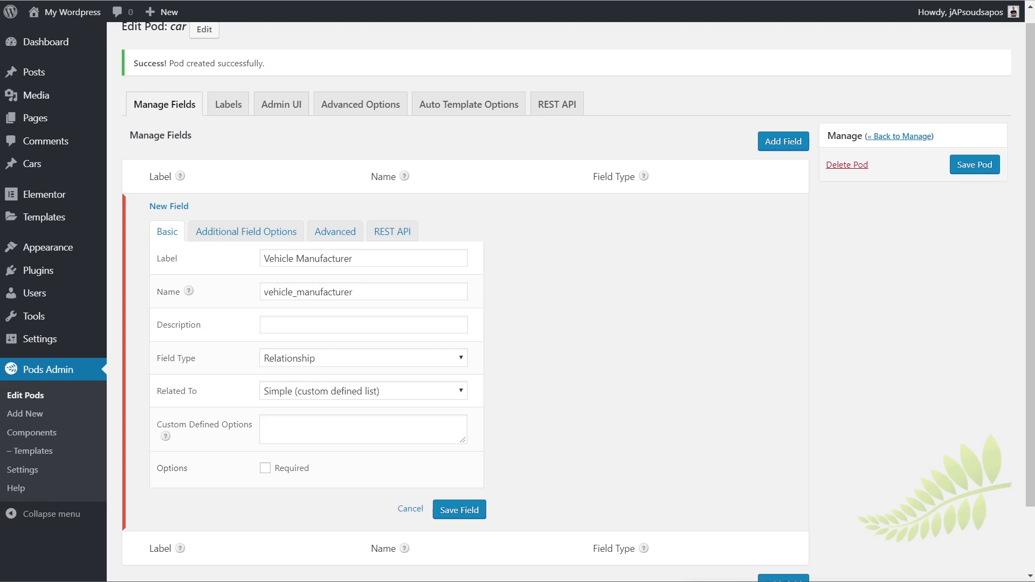
- Enter Ford, Audi, BMW and Mercedes on separate lines as the custom defined options and make the field required
left_click(286, 420)
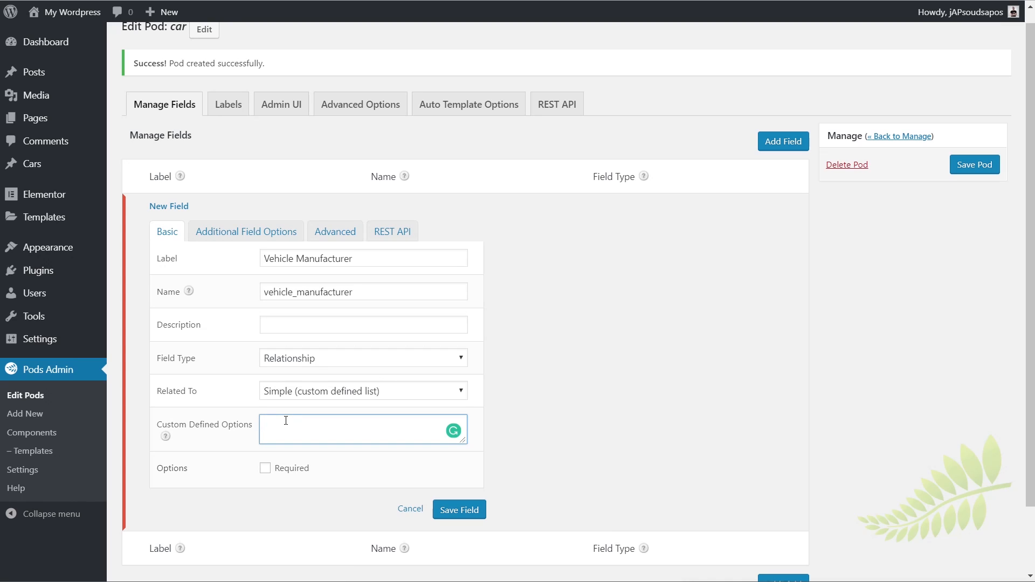
type("BMW Mercedes")
left_click(462, 426)
left_click_drag(463, 439, 466, 492)
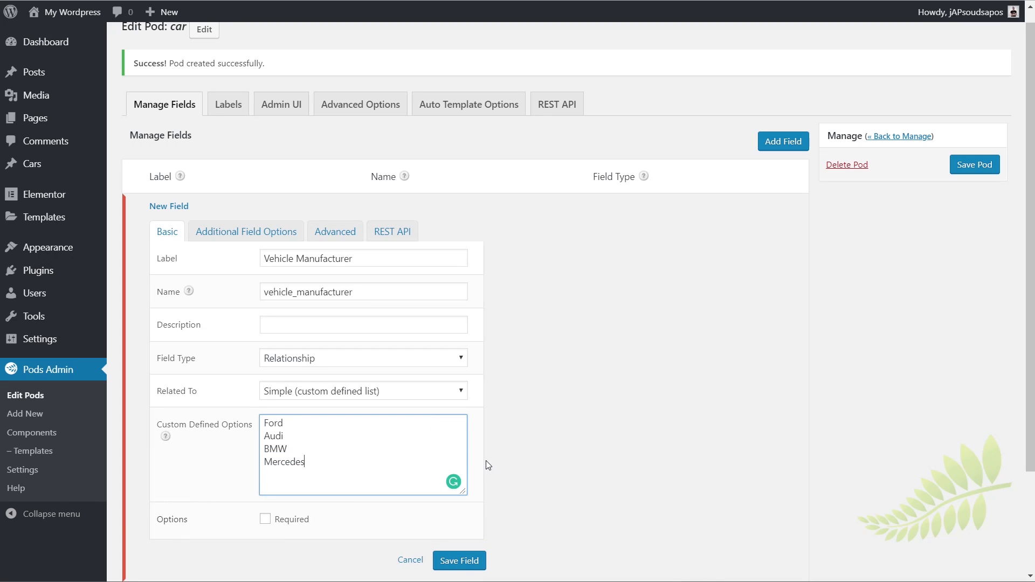
scroll(519, 446, "down", 3)
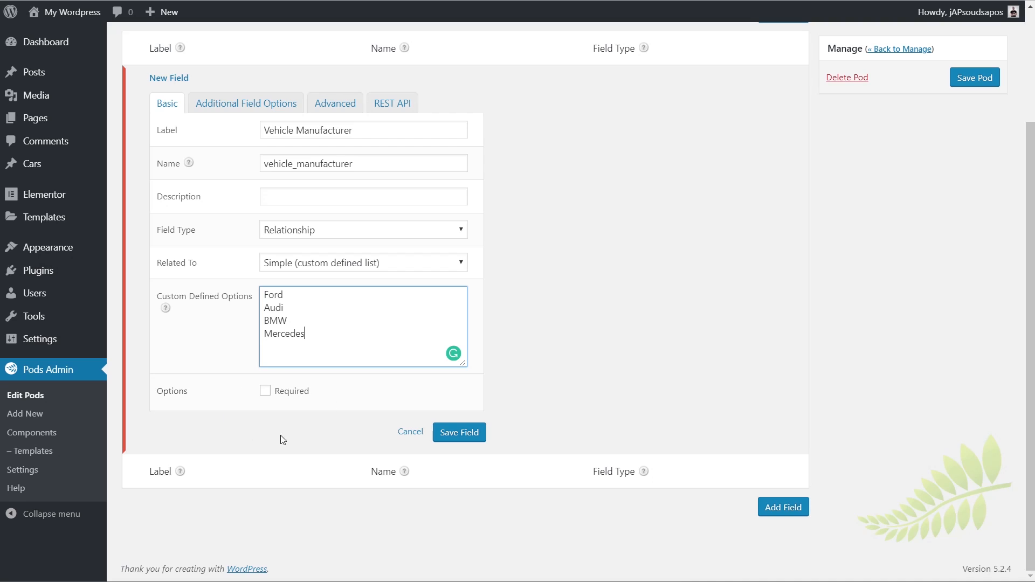
left_click(285, 394)
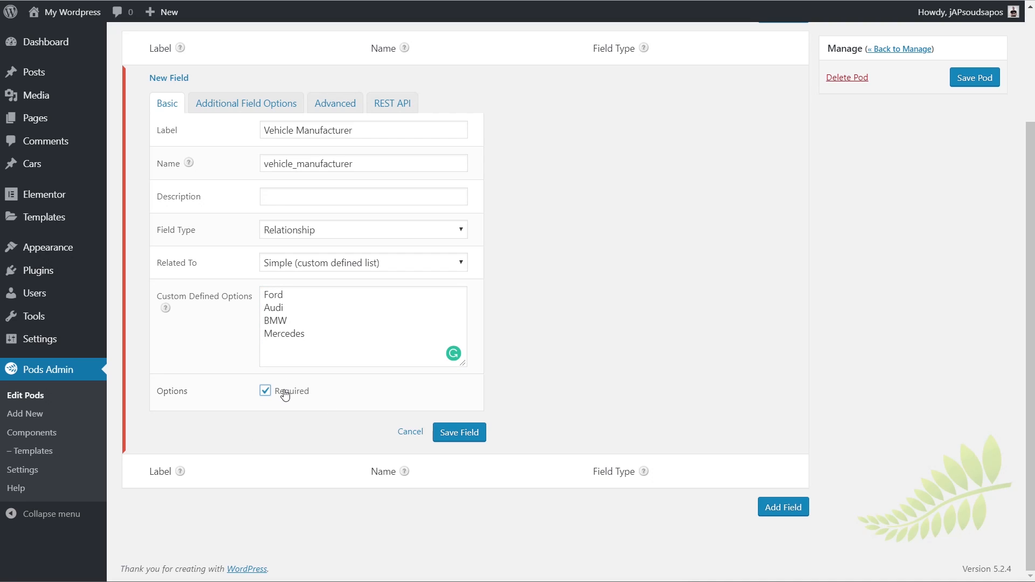
- Keep Single Select and Drop Down for the manufacturer field, set its default select text to "Please choose..", and save the field
left_click(229, 105)
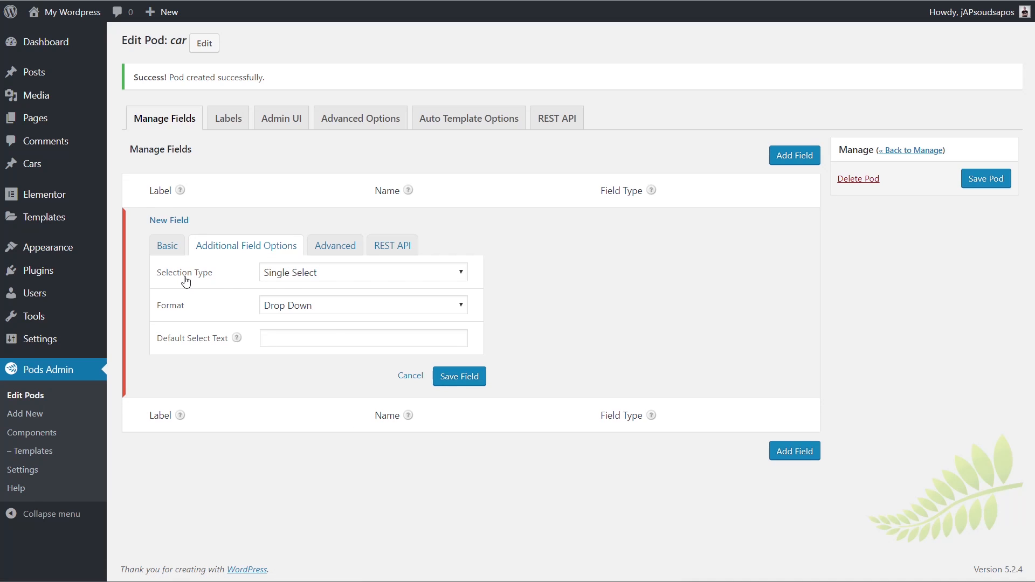
left_click(296, 276)
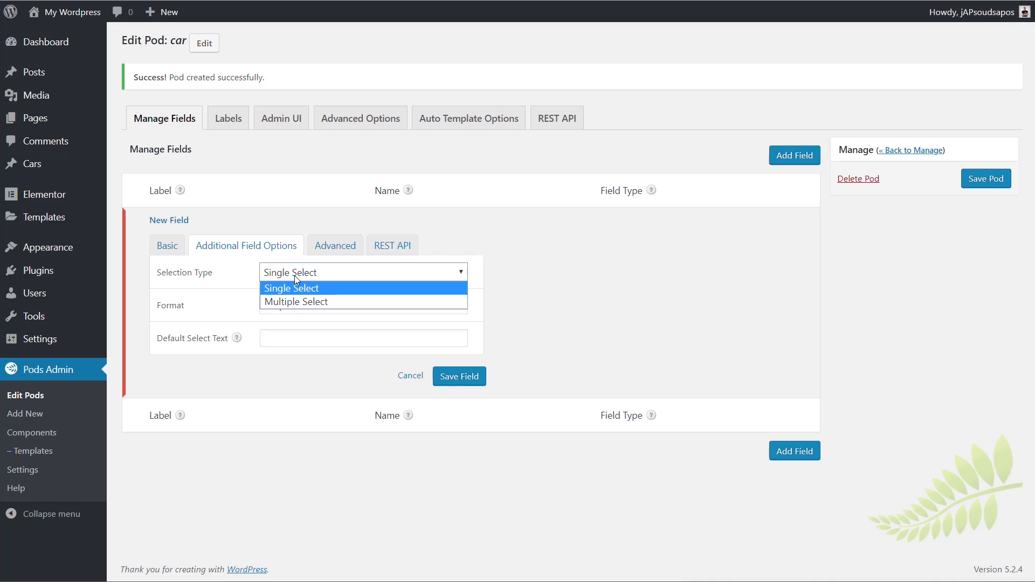
left_click(524, 280)
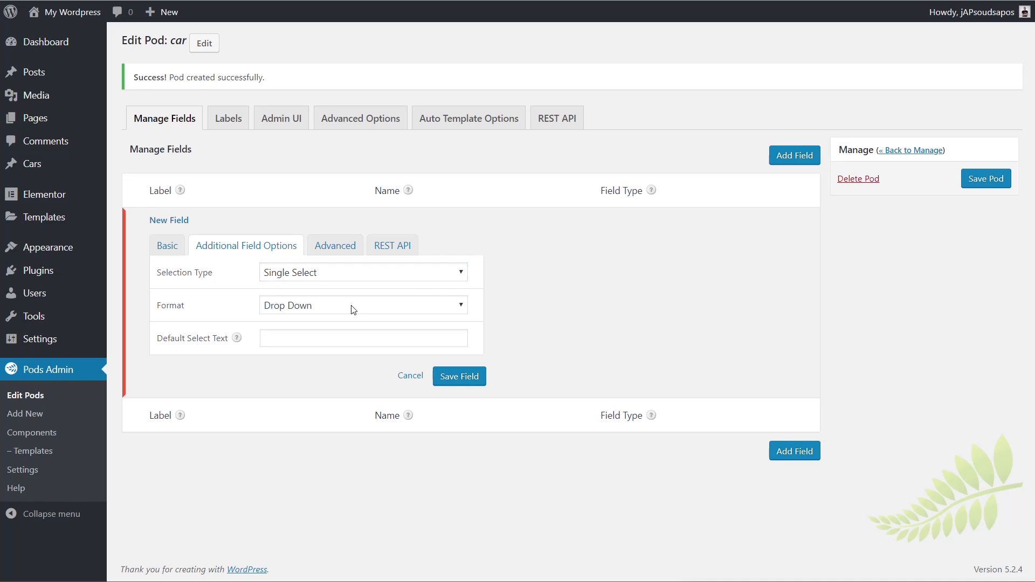
left_click(322, 312)
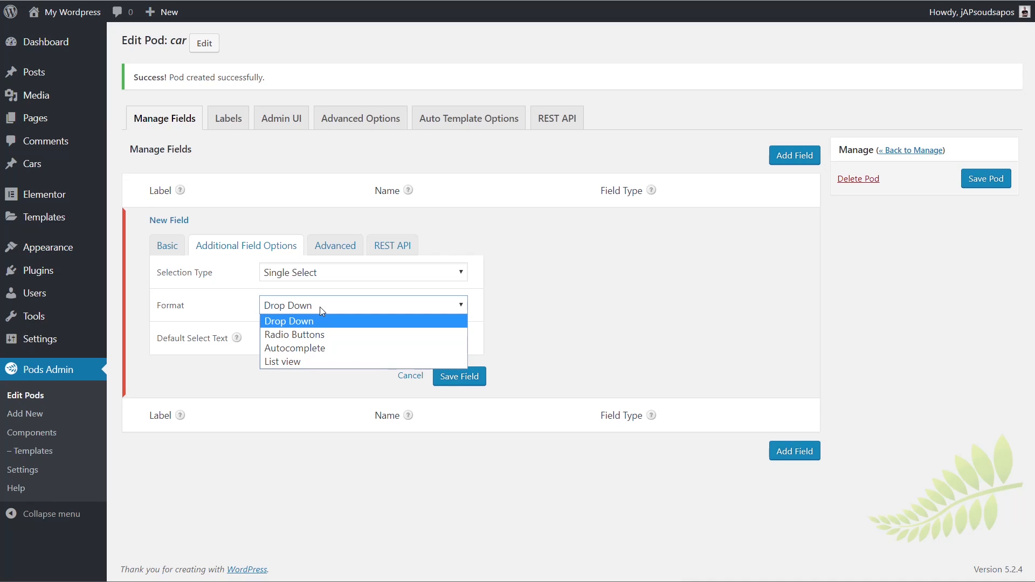
left_click(303, 322)
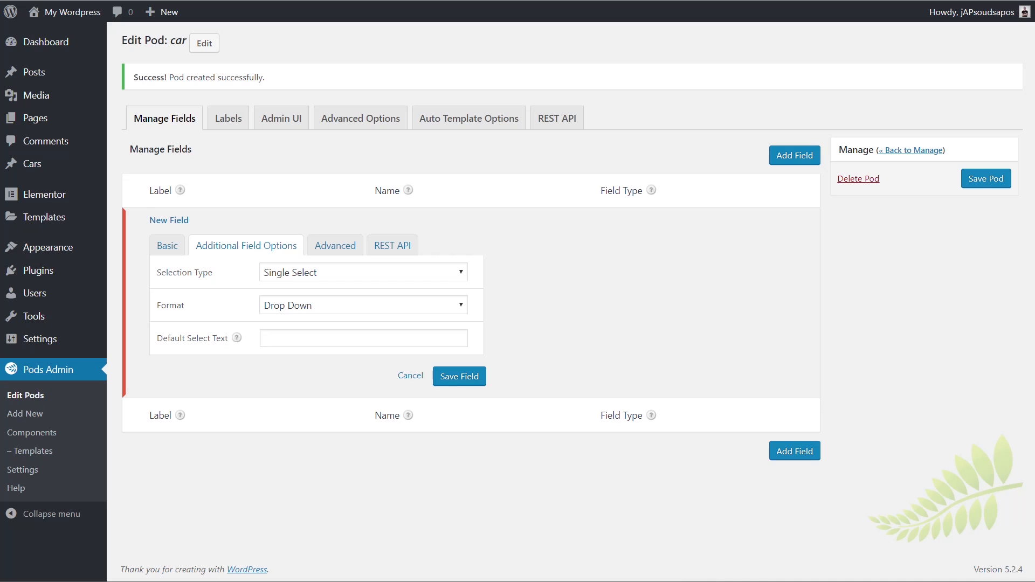
left_click(342, 338)
type("Please choose..")
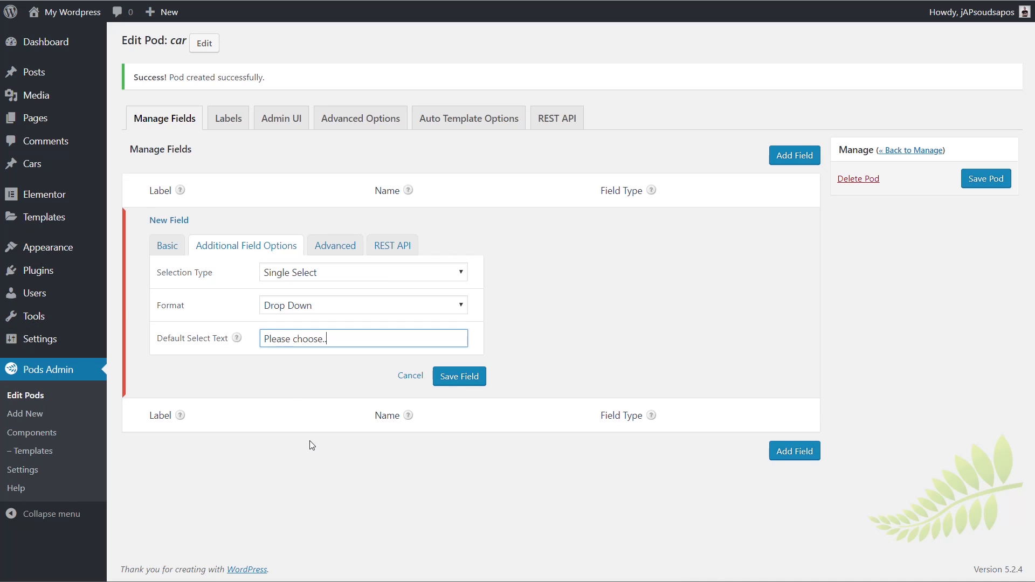
left_click(340, 245)
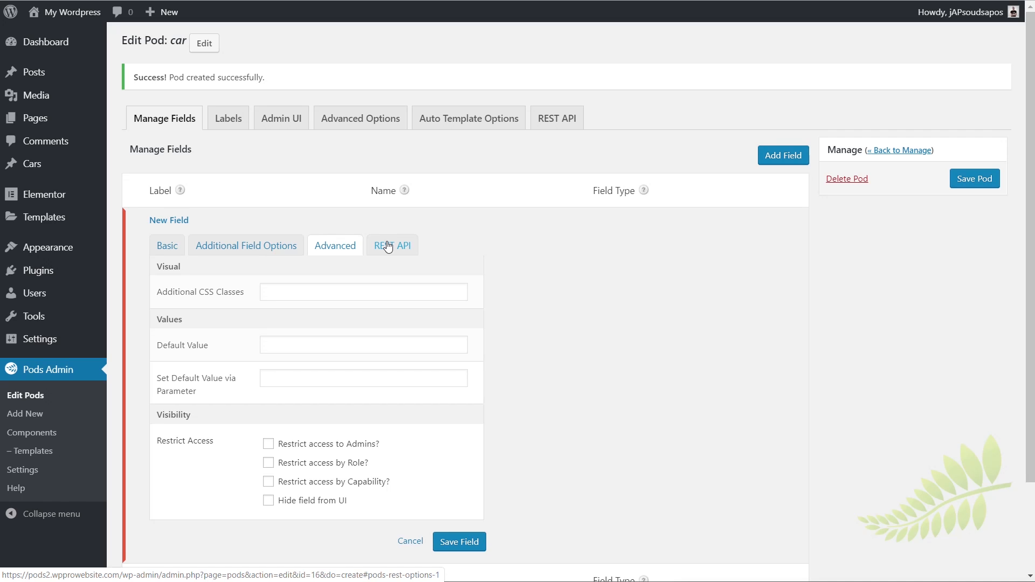
left_click(459, 542)
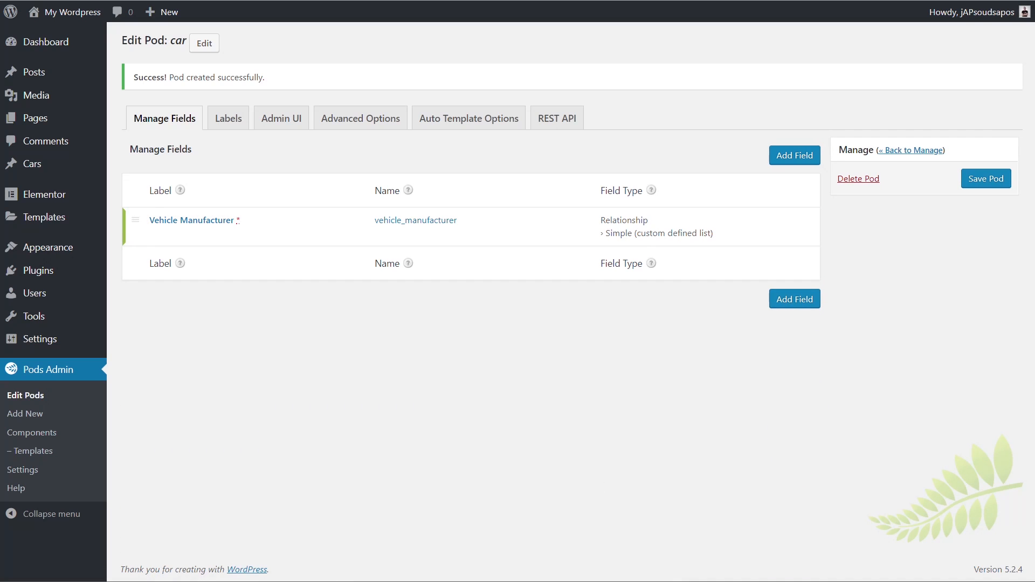
- Add another field labelled Vehicle Fuel, named vehicle_fuel, with the Relationship field type
left_click(795, 299)
left_click(303, 252)
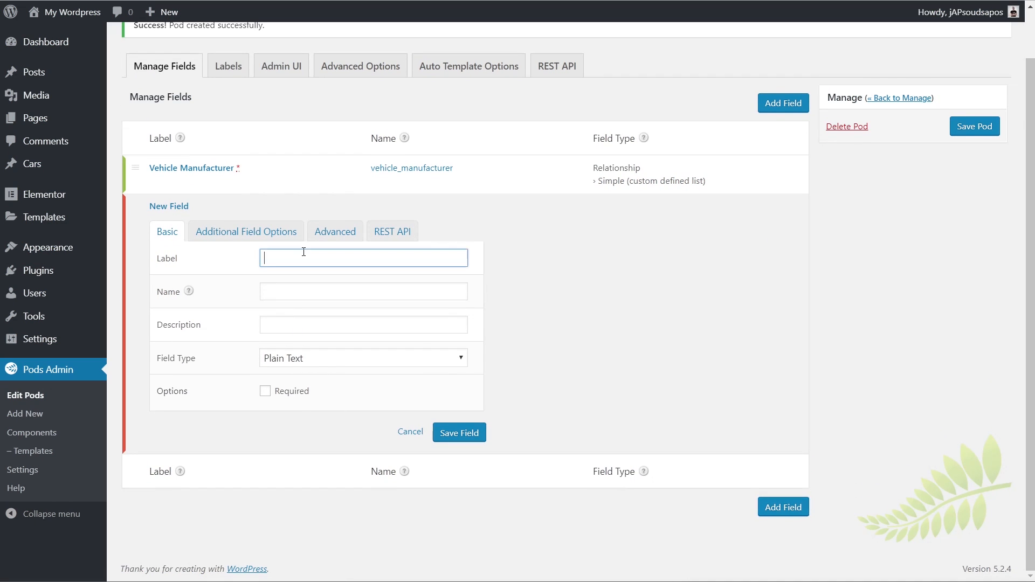
type("Vehicle Fuel")
left_click(352, 288)
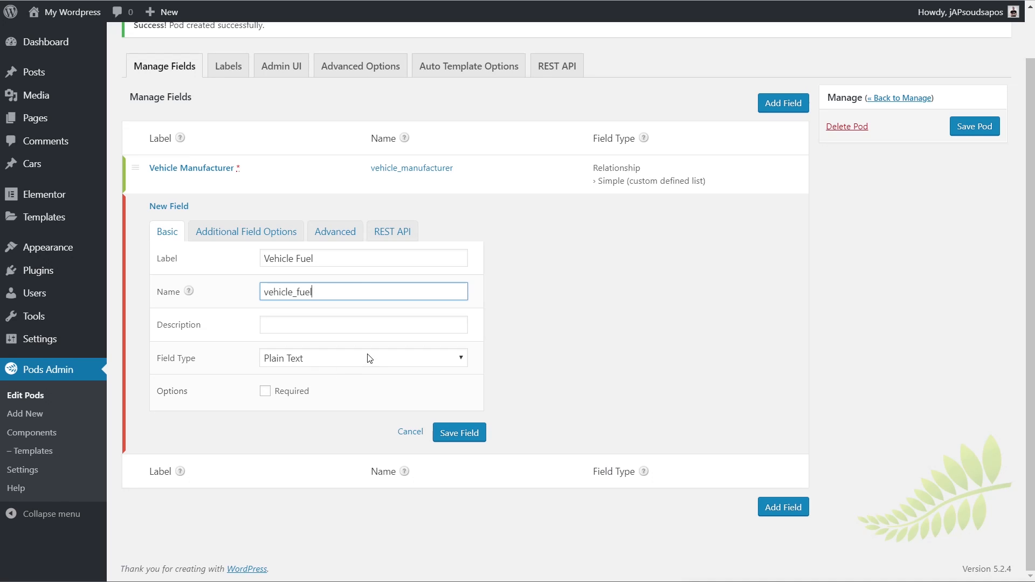
left_click(401, 360)
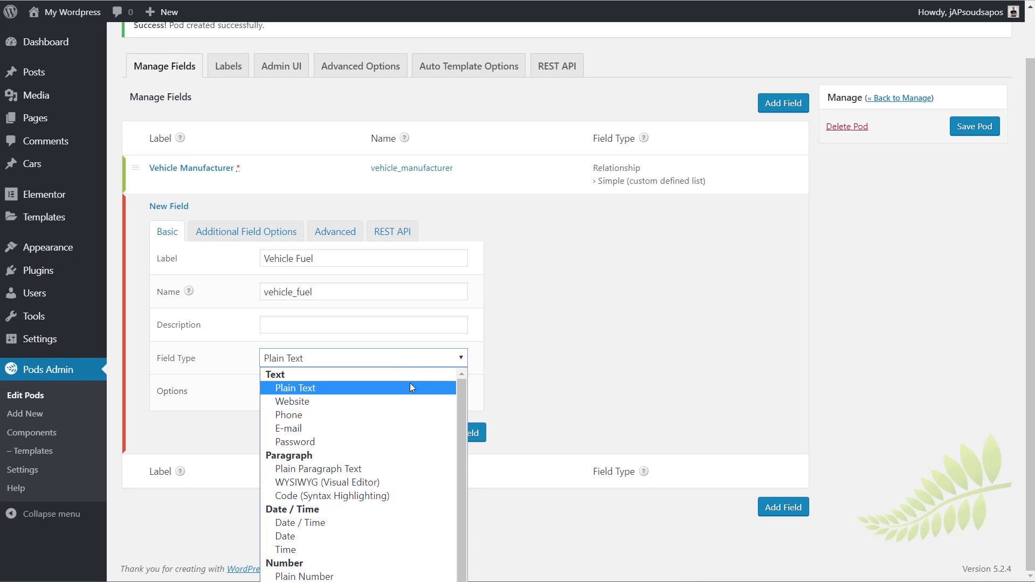
scroll(428, 475, "down", 1)
left_click(323, 574)
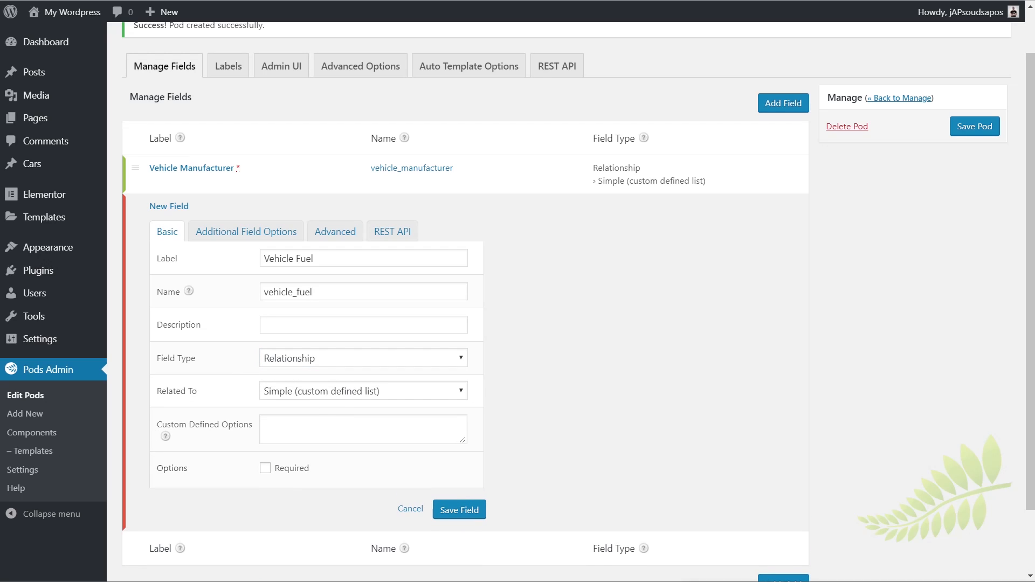
- Enter Petrol, Diesel, Hybrid and Electric on separate lines as the fuel field's custom defined options and make it required
left_click(266, 423)
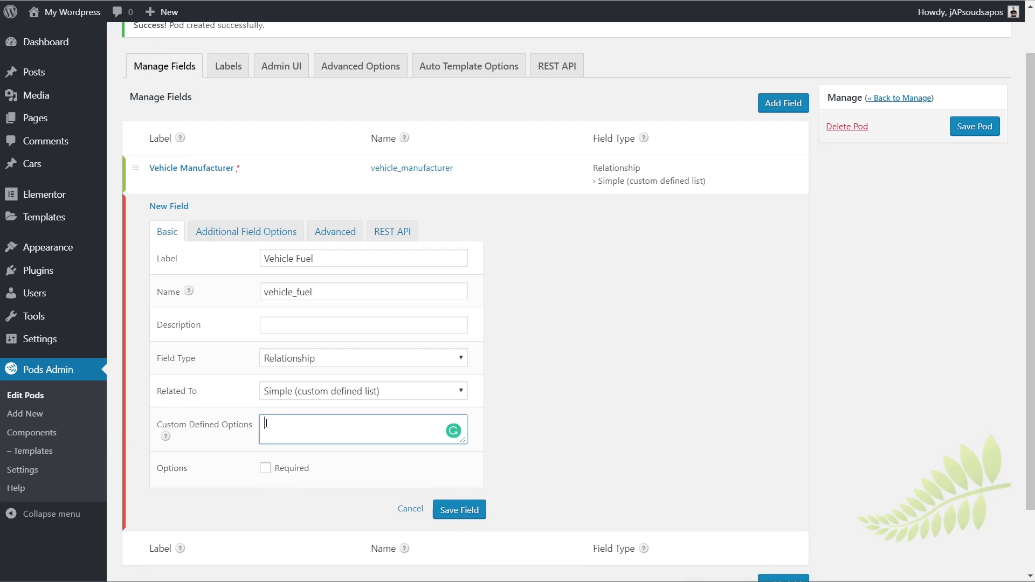
key("ctrl+v")
left_click_drag(463, 441, 463, 488)
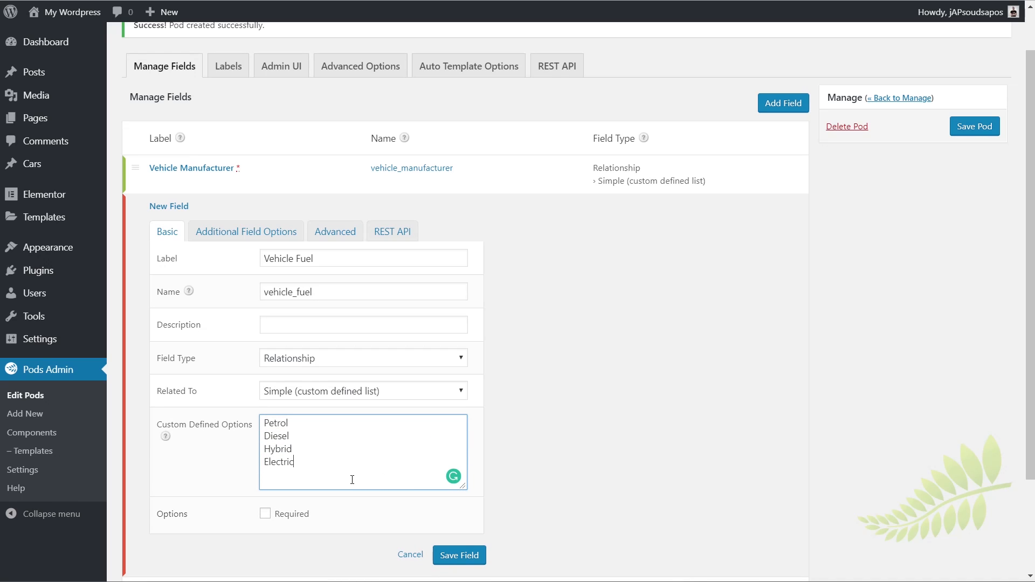
left_click(272, 518)
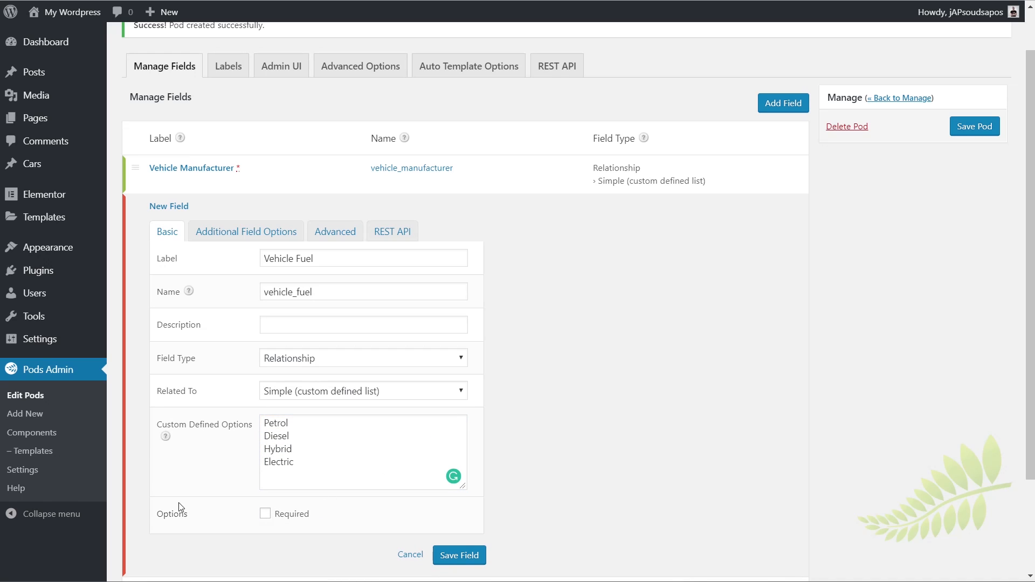
left_click(265, 514)
- Set the fuel field's default select text to "Please select...", review its advanced settings, and save the field
left_click(254, 234)
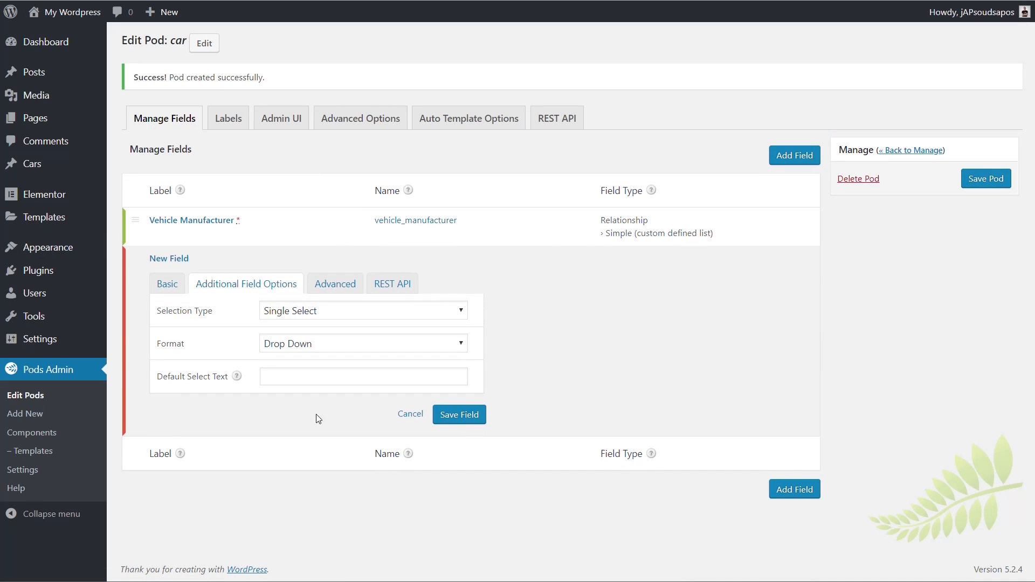
left_click(342, 377)
type("Please select...")
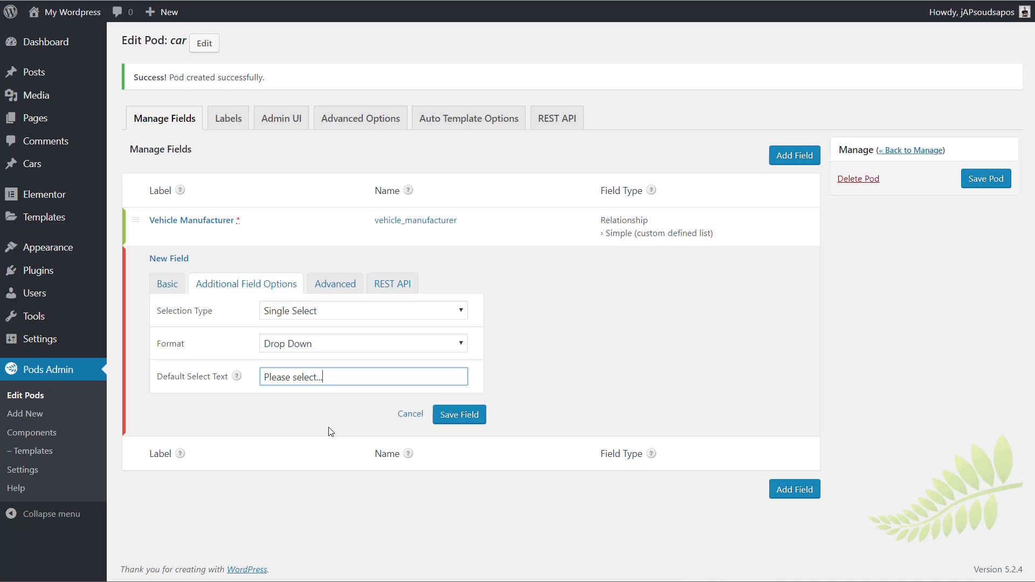
left_click(333, 283)
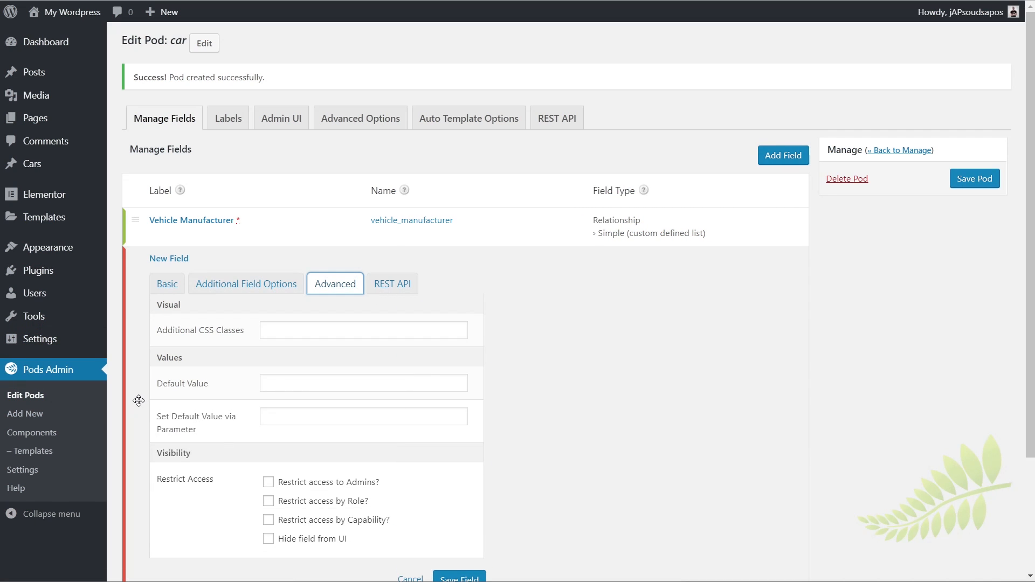
scroll(410, 436, "down", 3)
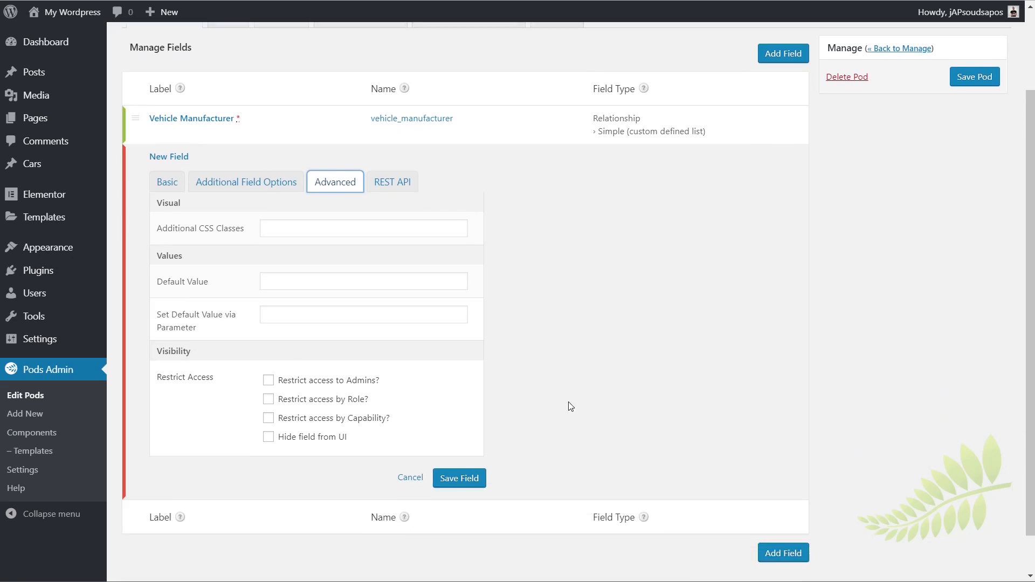
left_click(462, 446)
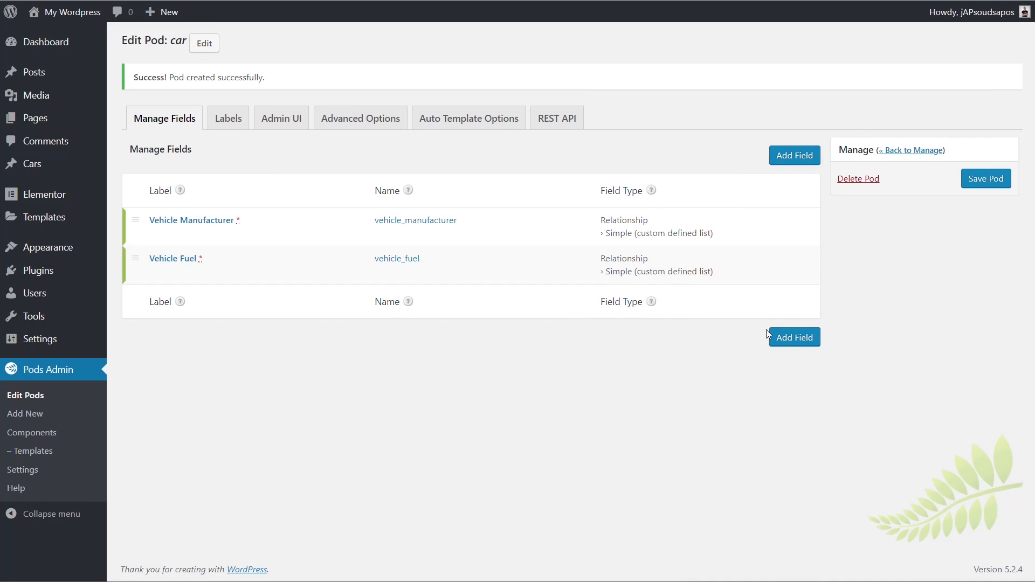
- Add a required field labelled Vehicle Specifications, named vehicle_specifications, with the WYSIWYG (Visual Editor) field type
left_click(795, 337)
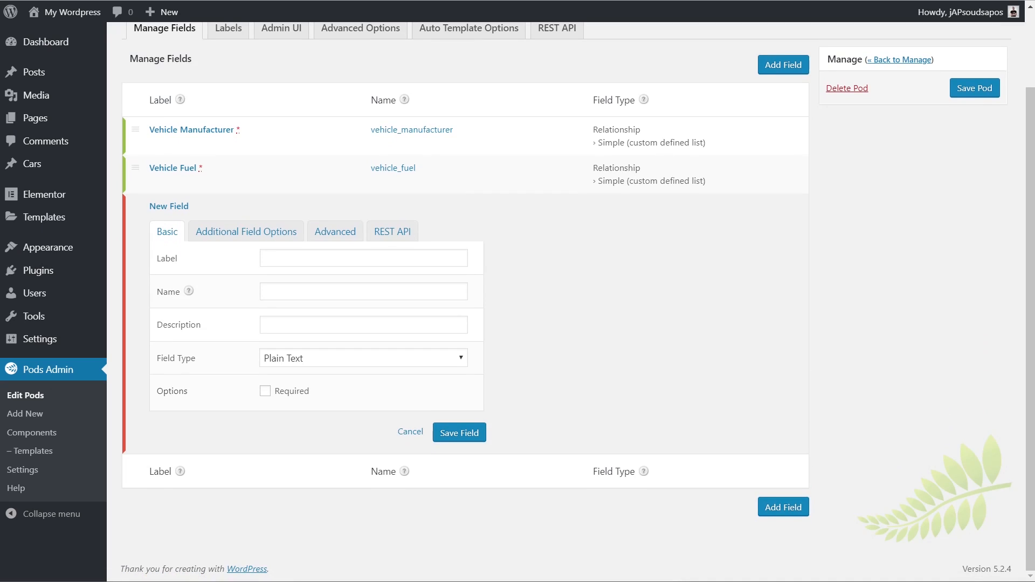
left_click(327, 259)
type("Vehicle Specifications")
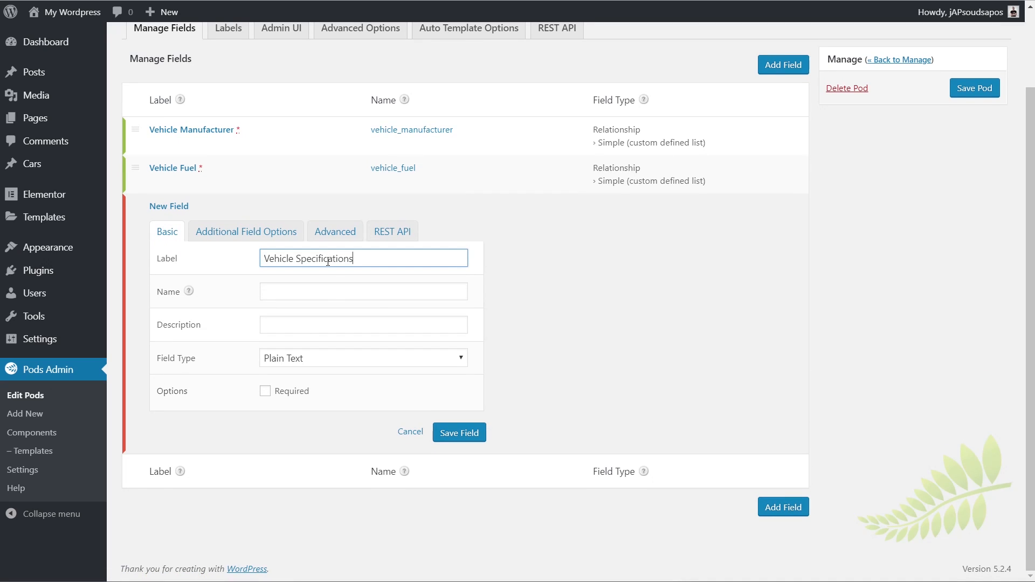
left_click(326, 291)
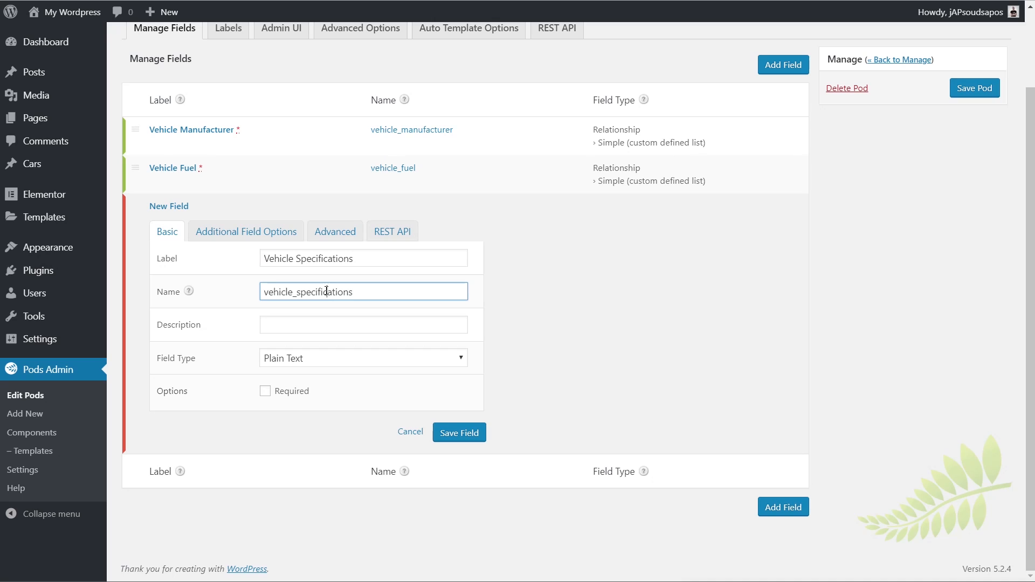
left_click(351, 364)
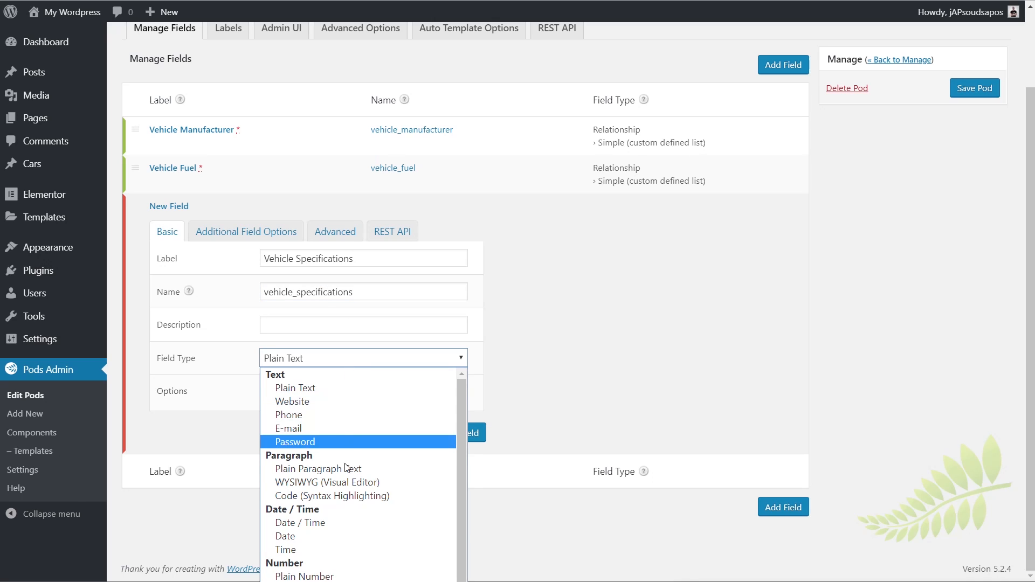
left_click(342, 481)
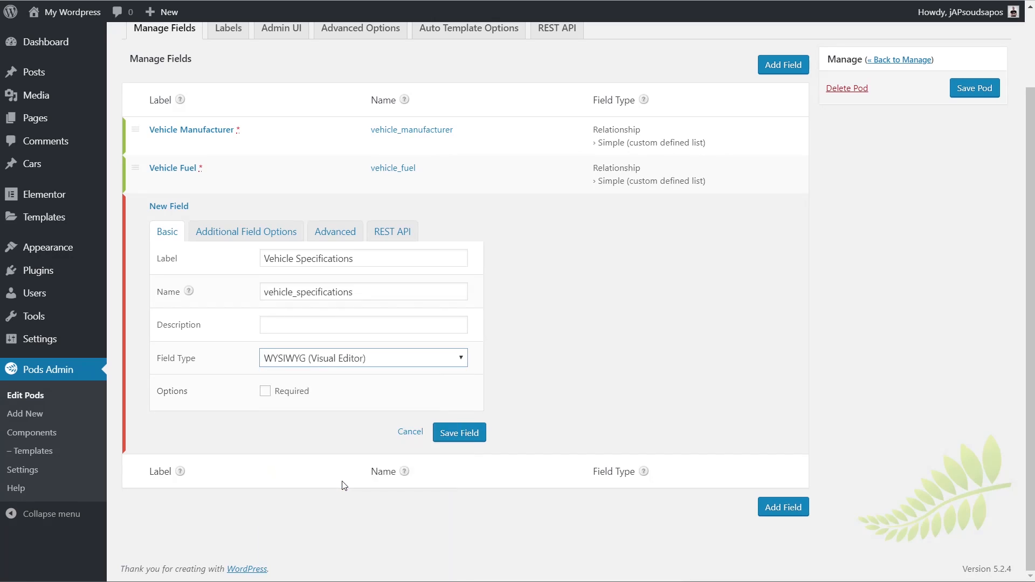
left_click(291, 396)
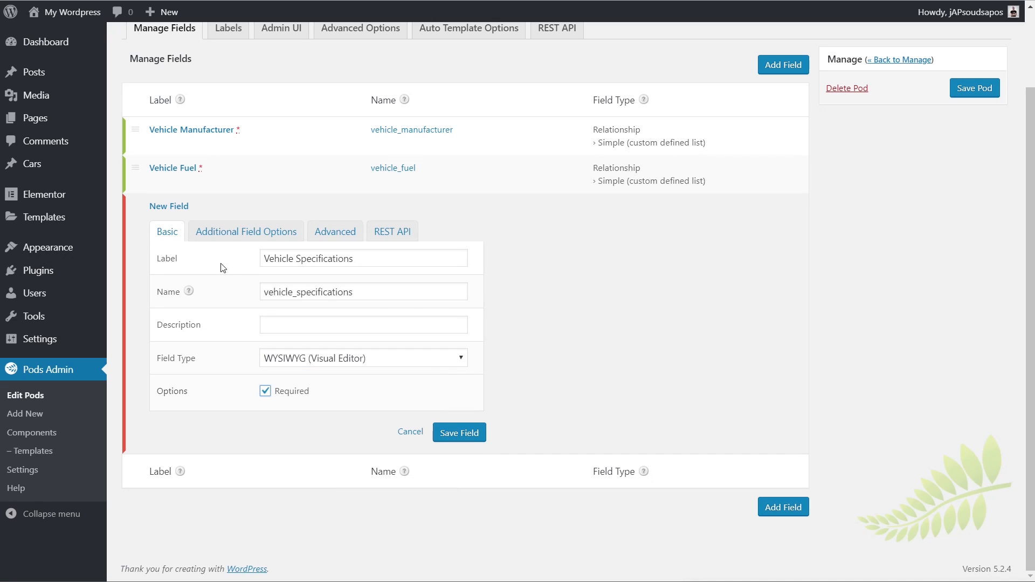
- Keep TinyMCE (WP Default) as the editor for the specifications field and save the field
left_click(218, 236)
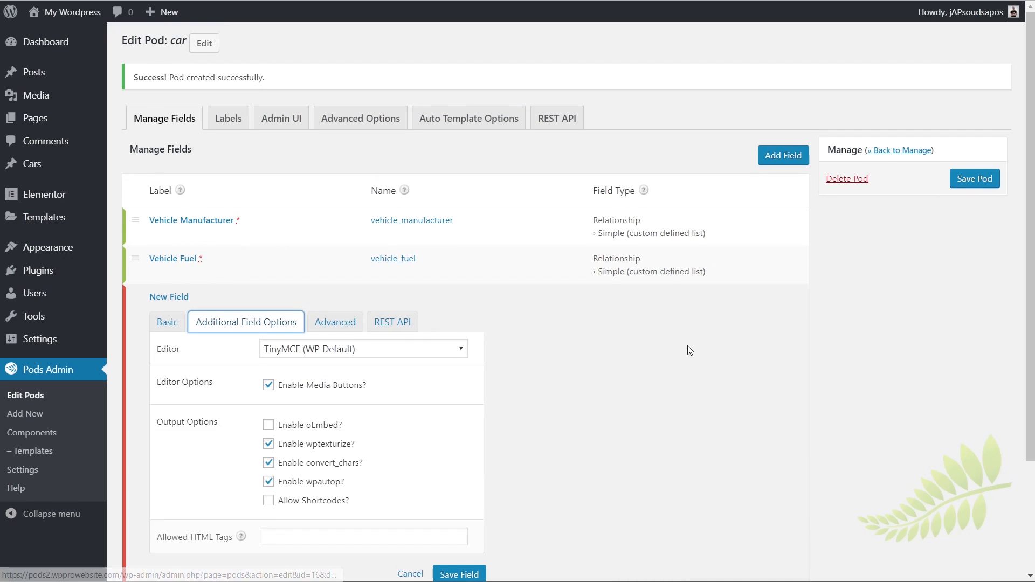
scroll(688, 348, "down", 1)
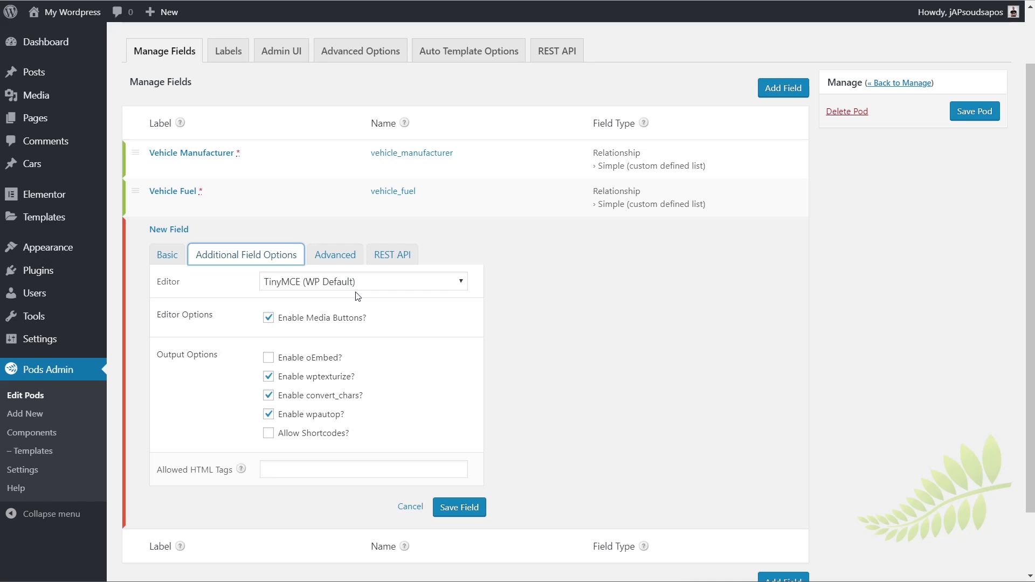
left_click(369, 283)
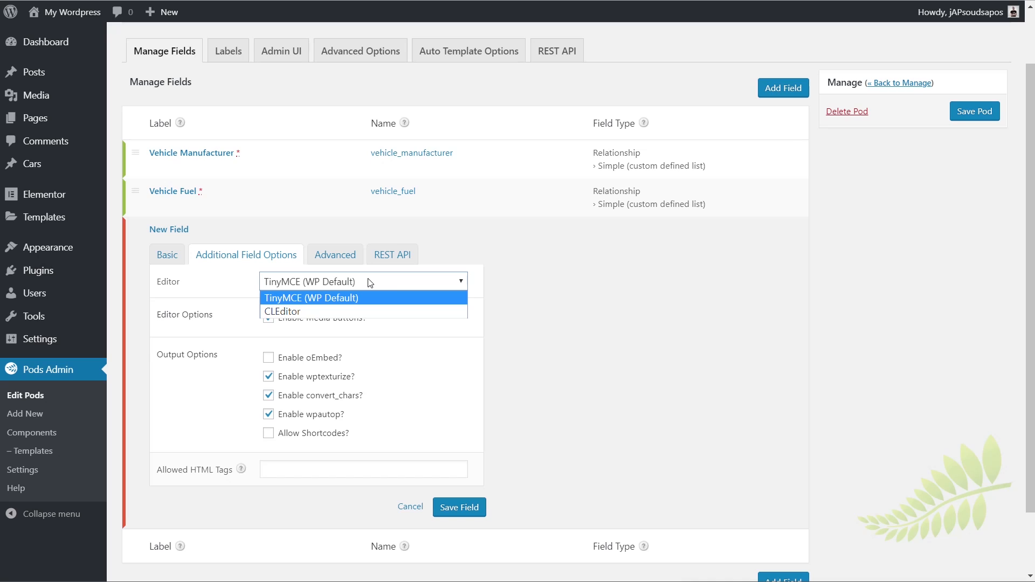
left_click(537, 293)
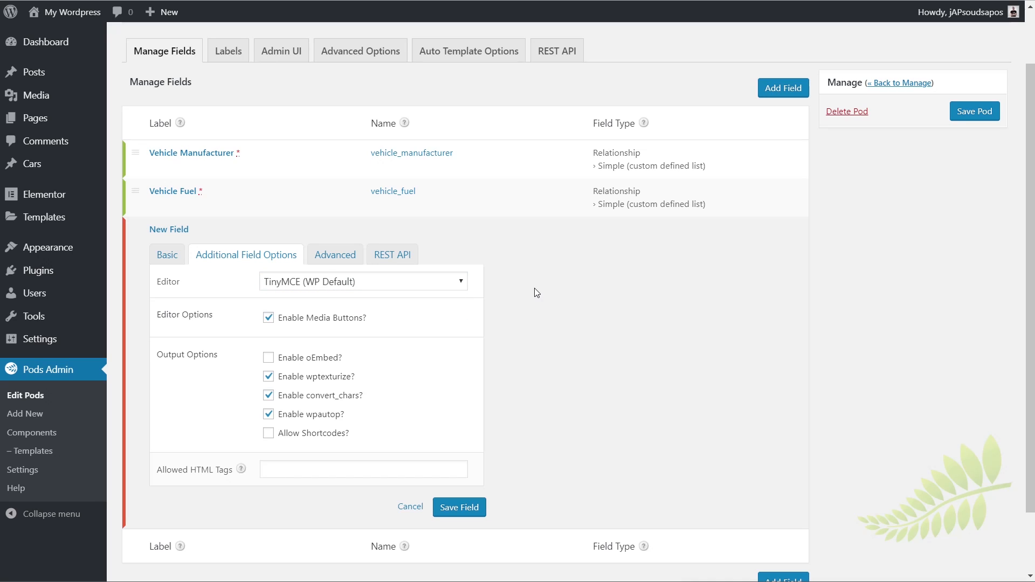
left_click(347, 328)
left_click(473, 509)
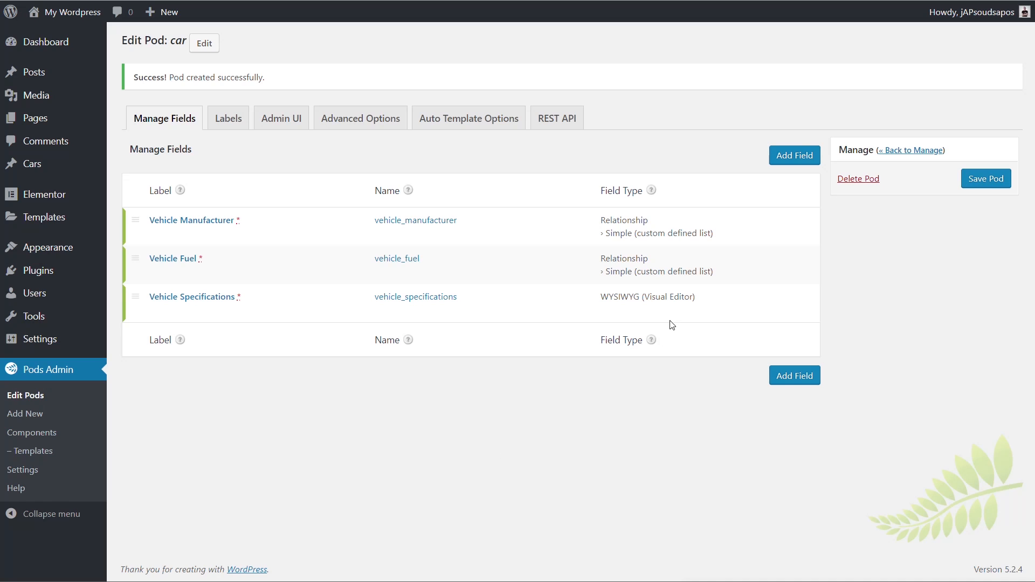
- Add another field labelled Vehicle Gallery, named vehicle_gallery, with the File / Image / Video field type
left_click(256, 366)
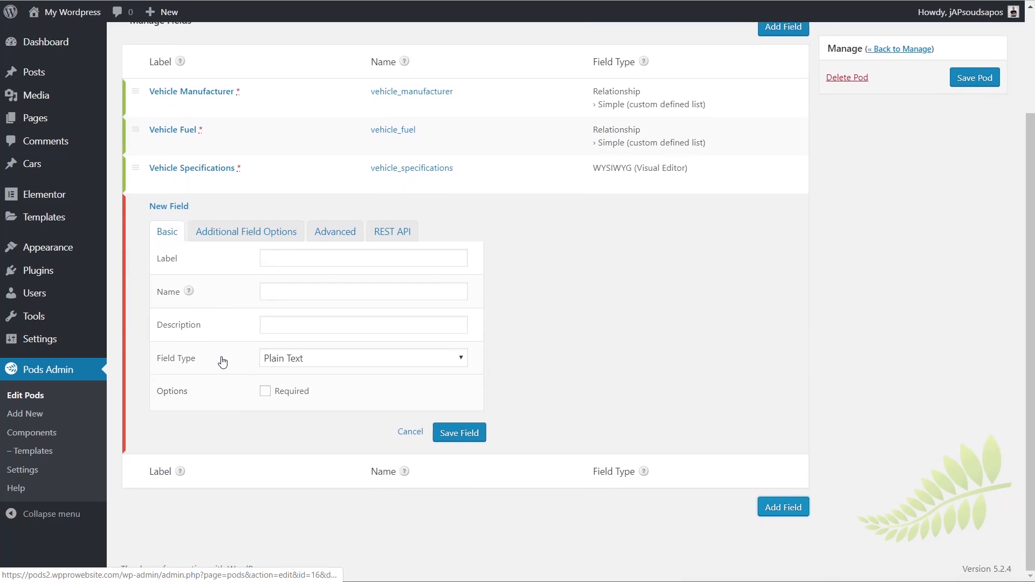
left_click(271, 262)
type("Vehicle Gallery")
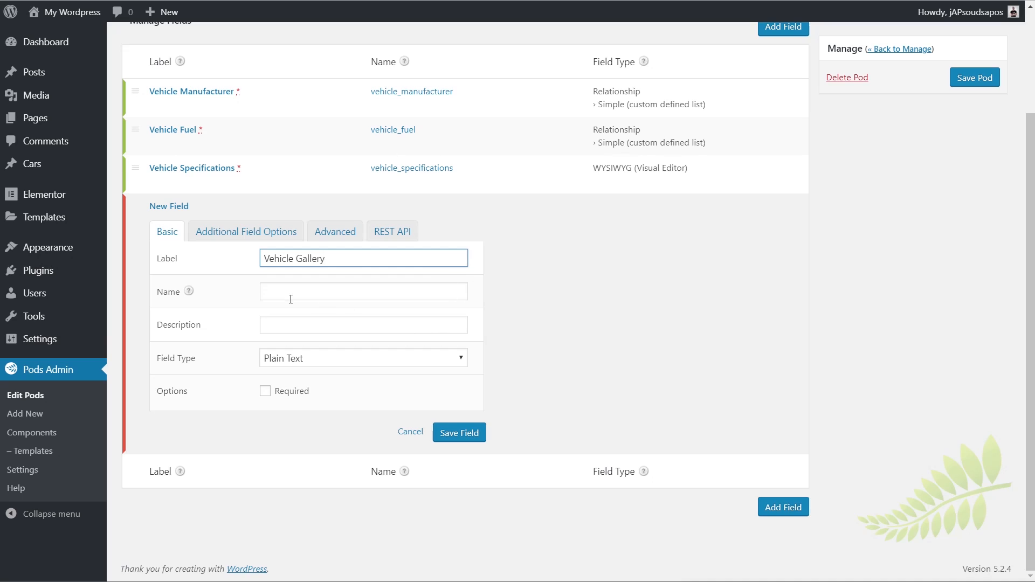
left_click(288, 296)
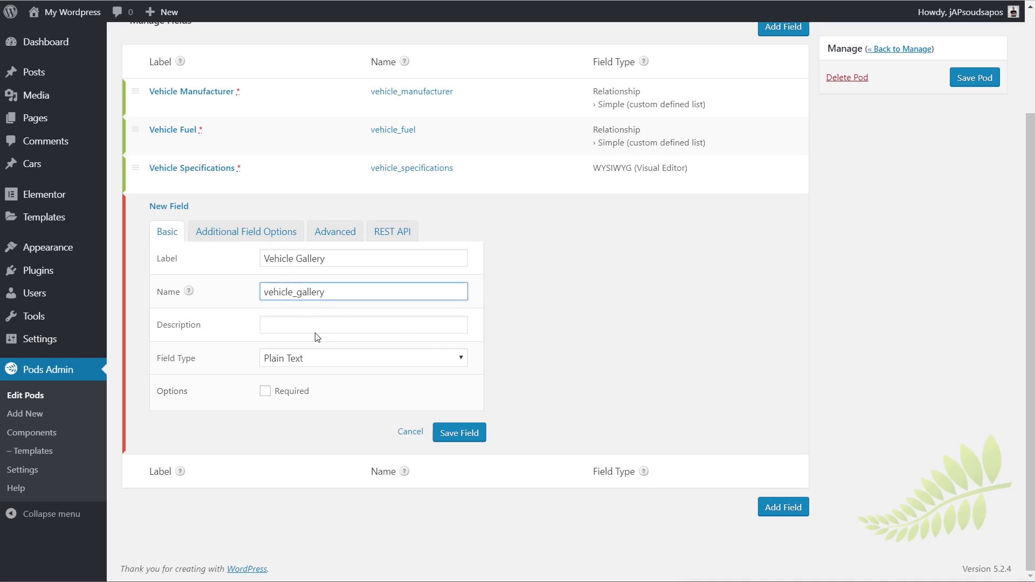
left_click(325, 360)
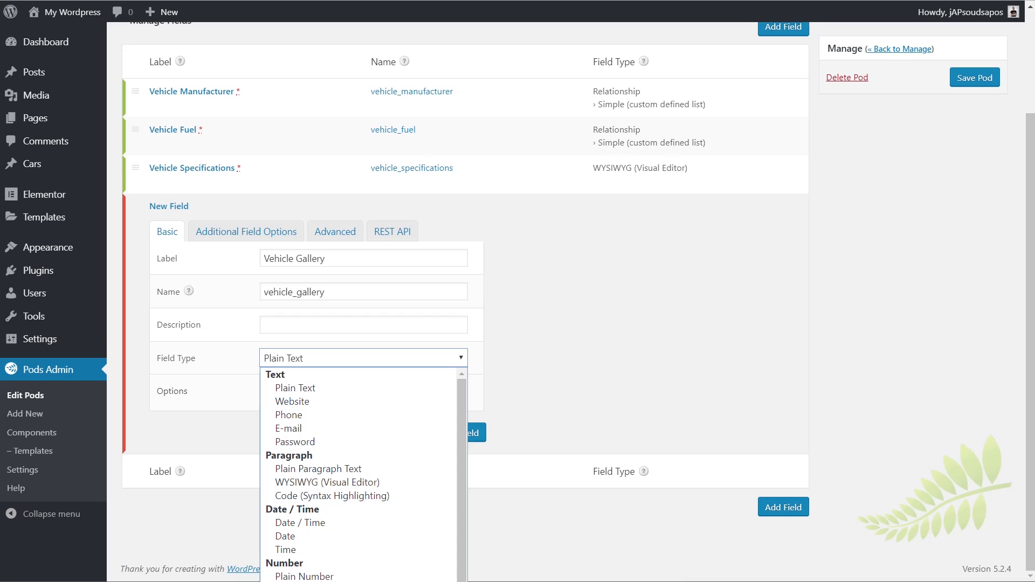
left_click(345, 581)
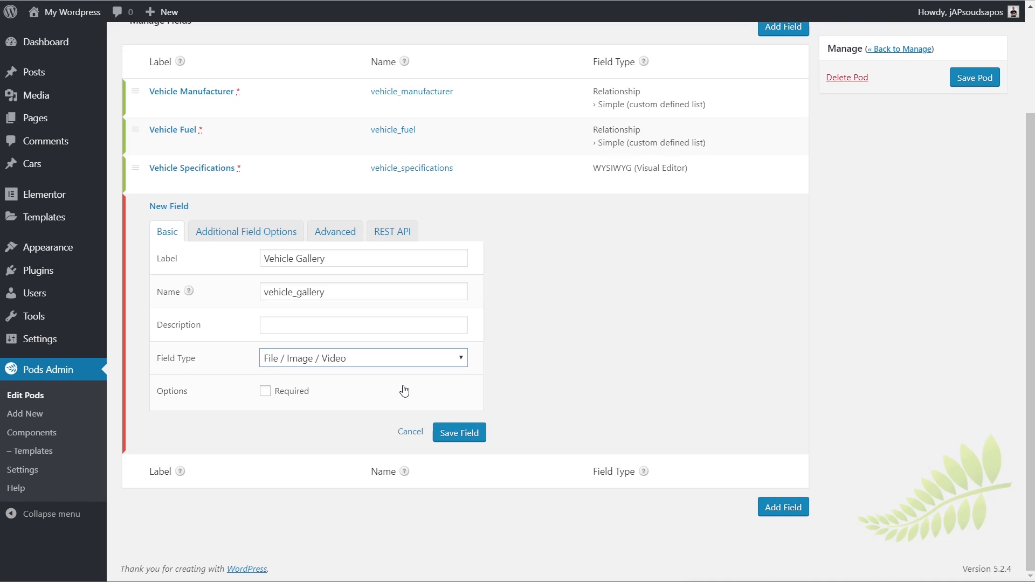
- Set the gallery field's upload limit to Multiple Files in its additional field options
left_click(246, 232)
scroll(594, 378, "down", 4)
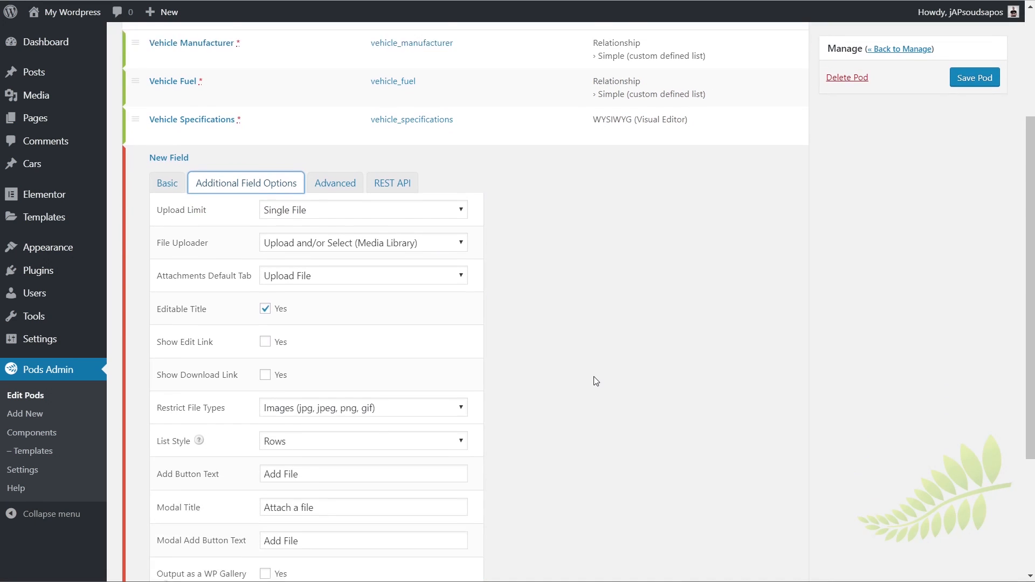
scroll(595, 382, "down", 2)
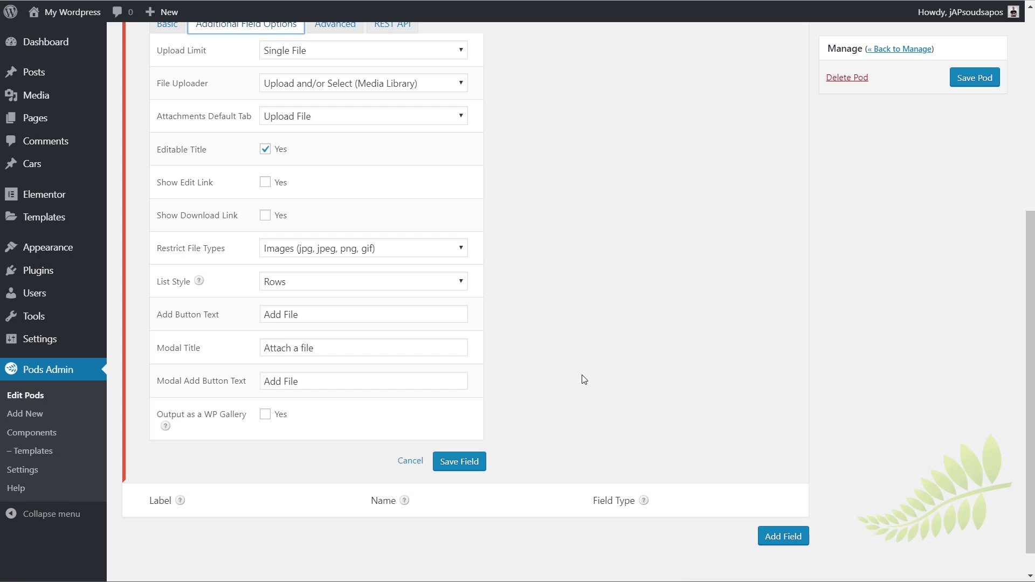
left_click_drag(1030, 246, 1031, 233)
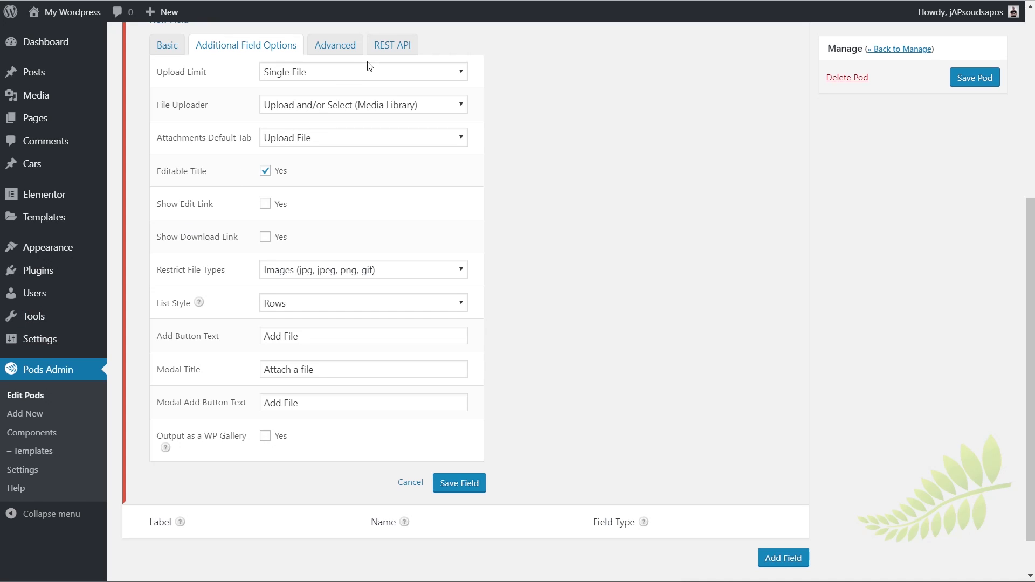
left_click(362, 76)
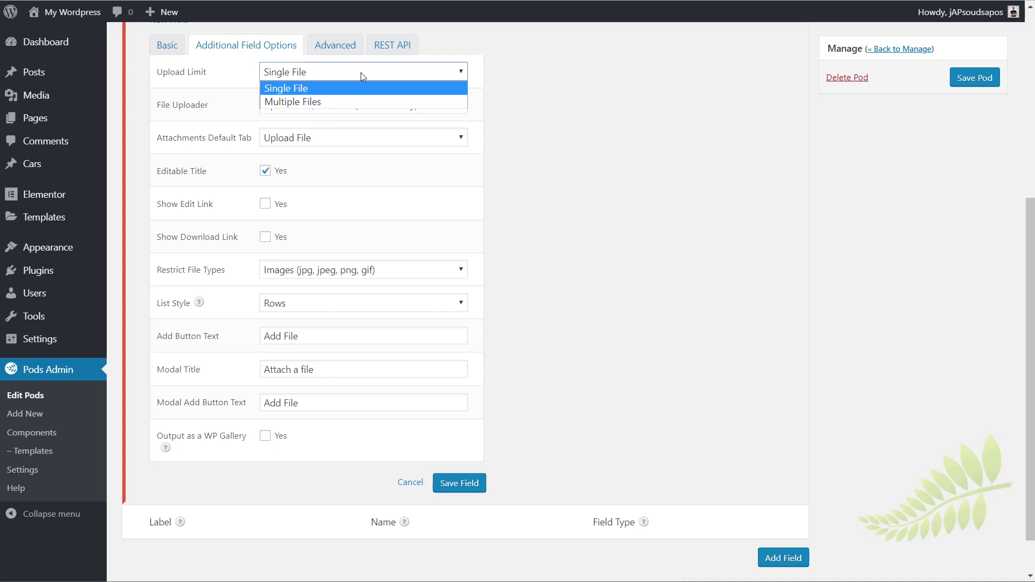
left_click(355, 102)
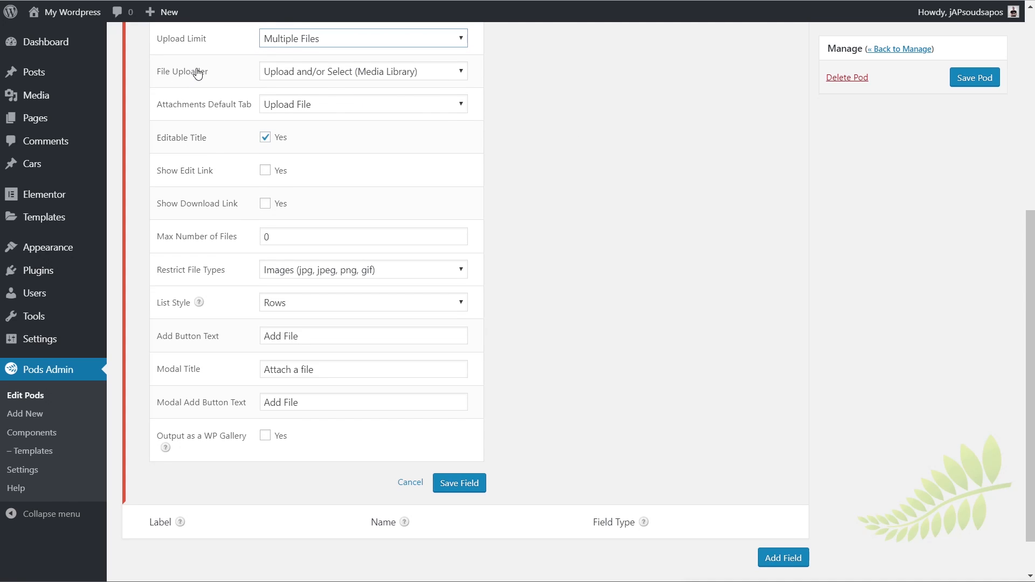
- Keep Upload and/or Select (Media Library) as the file uploader and set the attachments default tab to Media Library
left_click(315, 76)
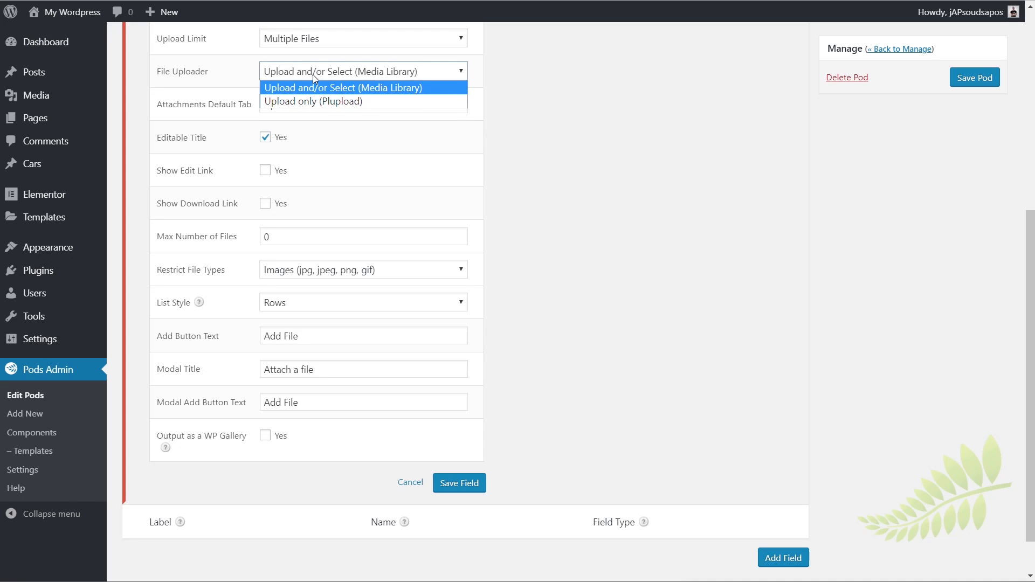
left_click(668, 92)
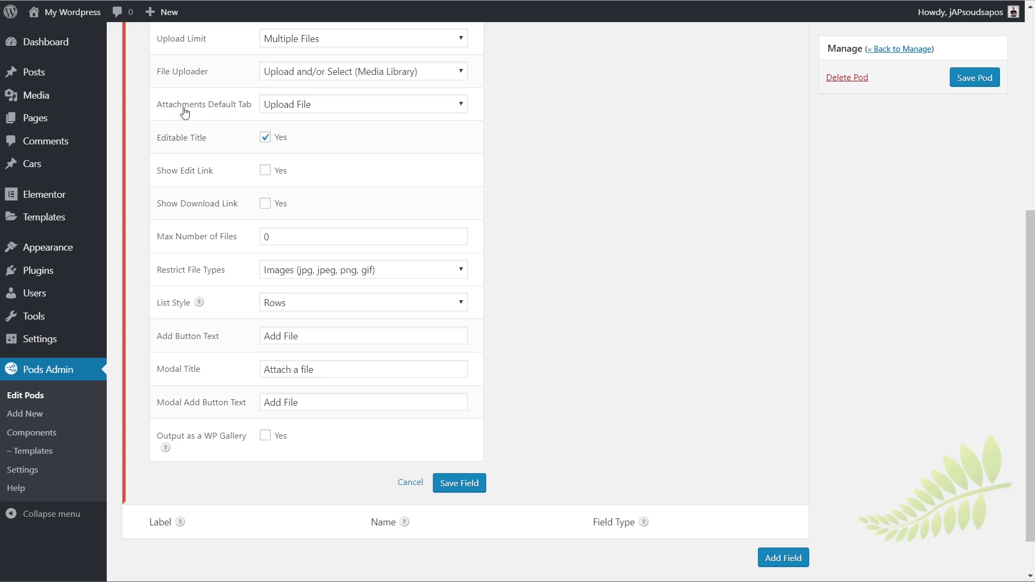
left_click(335, 105)
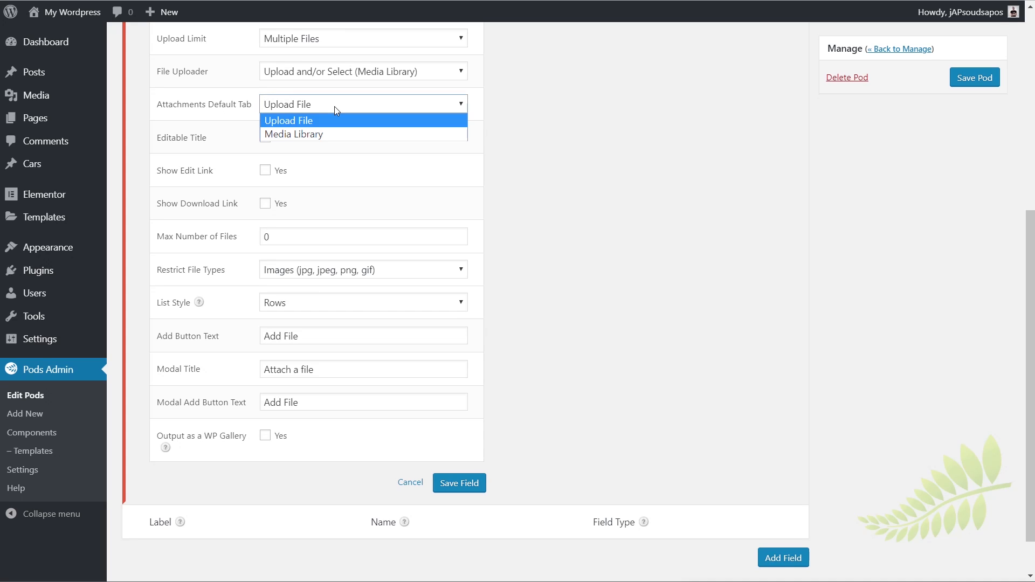
left_click(311, 135)
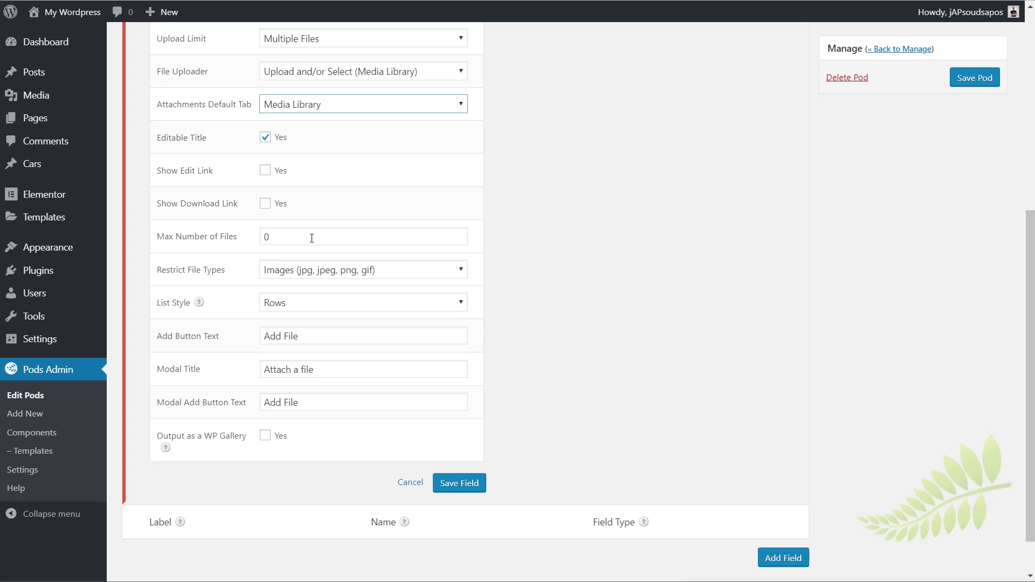
- Keep the gallery's file types restricted to Images (jpg, jpeg, png, gif) and set the list style to Tiles
left_click(289, 272)
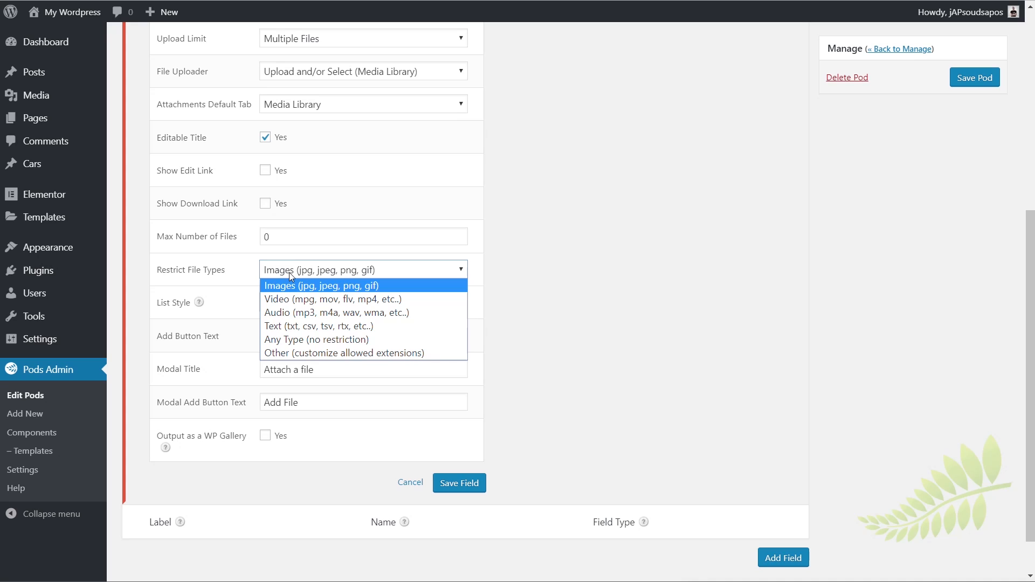
left_click(289, 286)
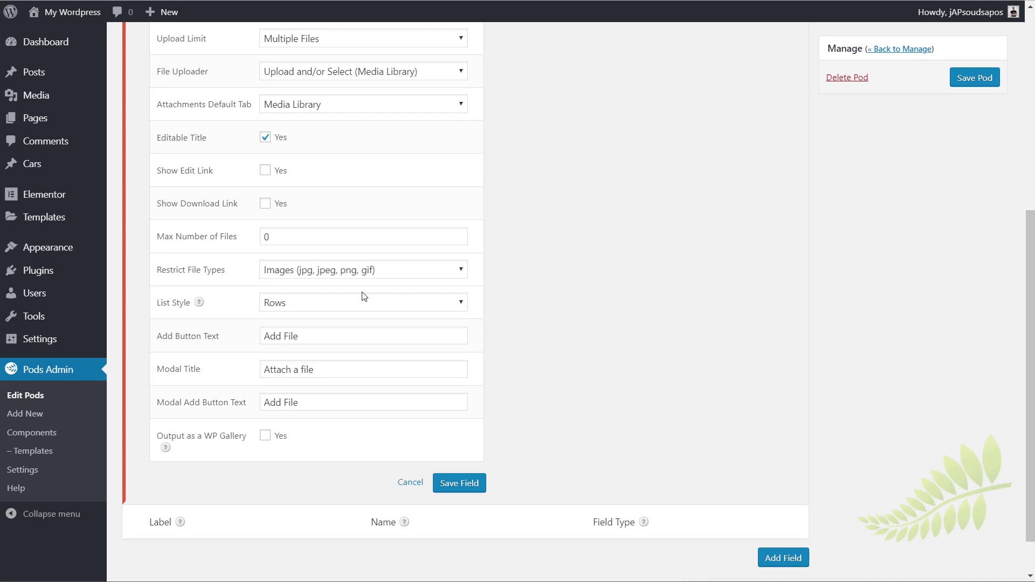
left_click(287, 308)
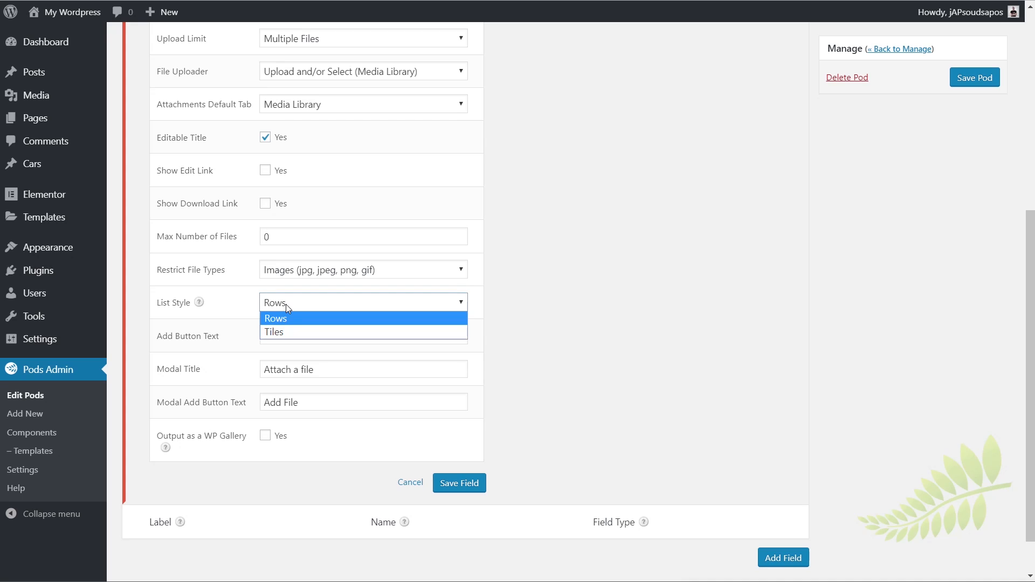
left_click(283, 333)
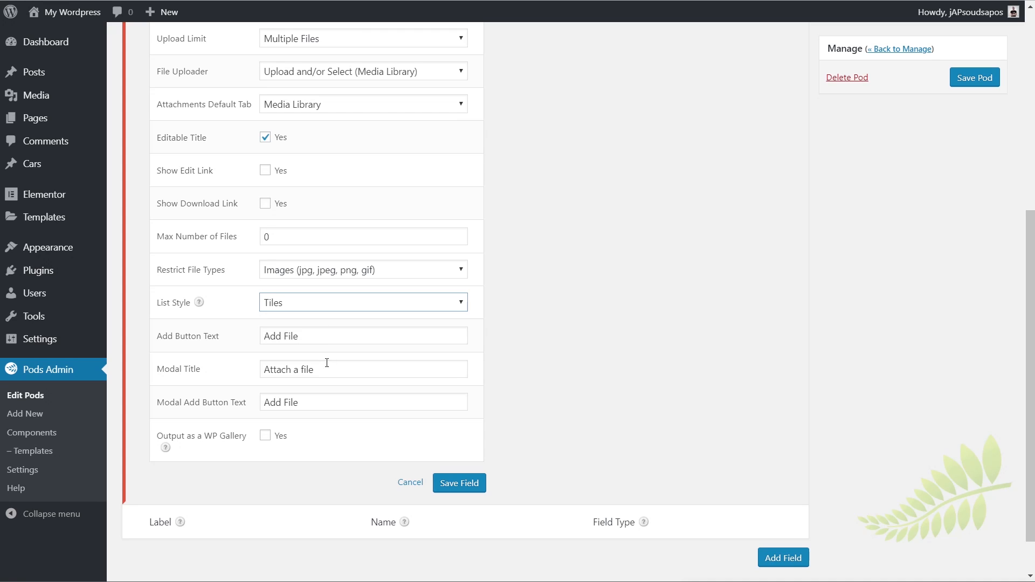
scroll(397, 330, "up", 3)
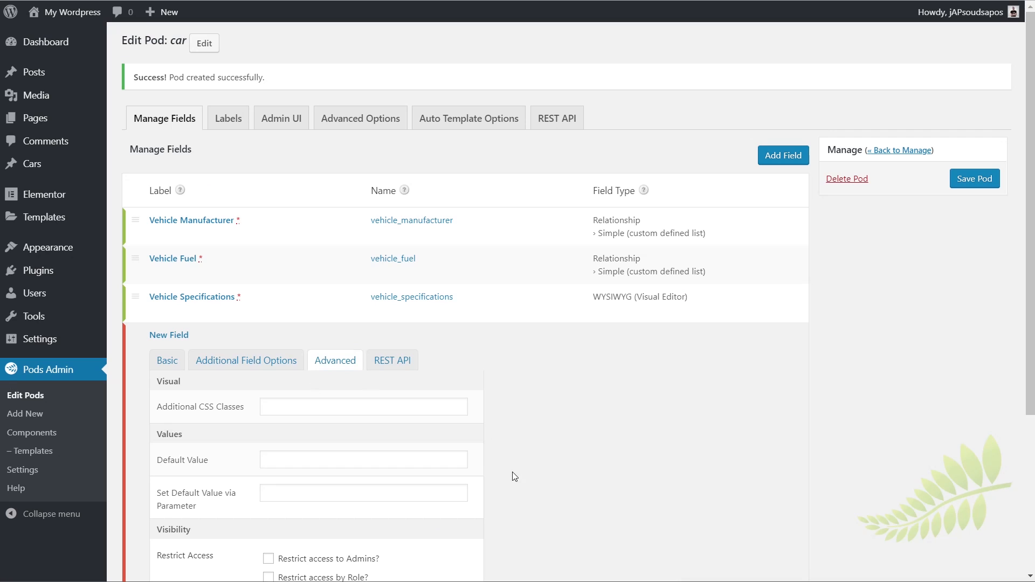
- Save the Vehicle Gallery field and save the car pod with all its fields
scroll(510, 475, "down", 1)
scroll(511, 471, "down", 3)
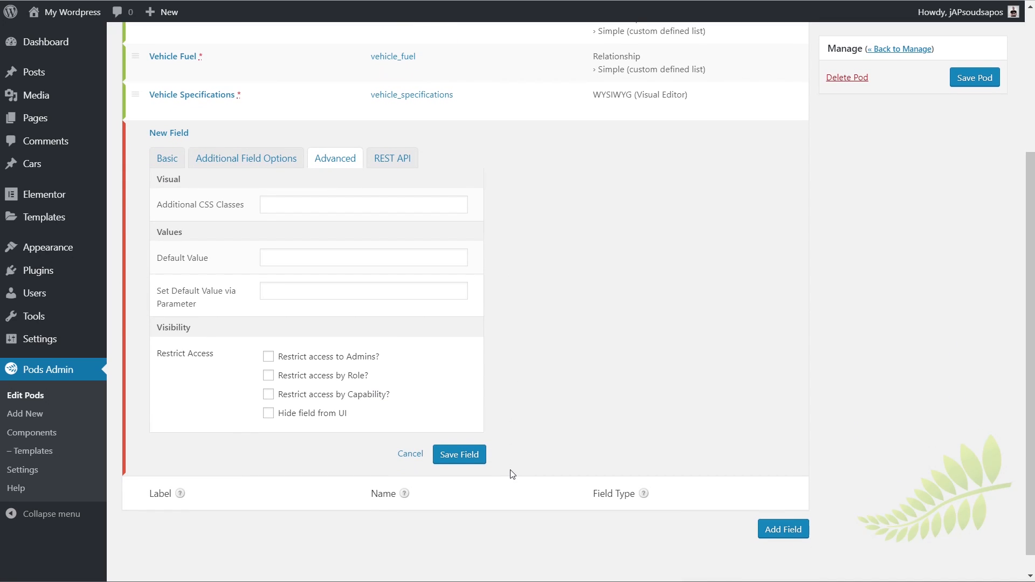
left_click(467, 459)
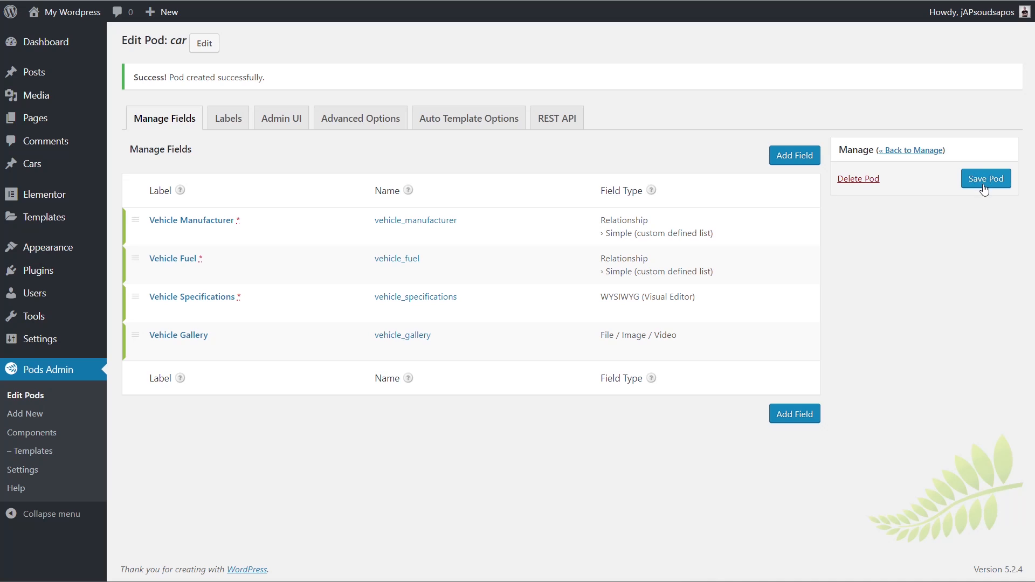
left_click(984, 181)
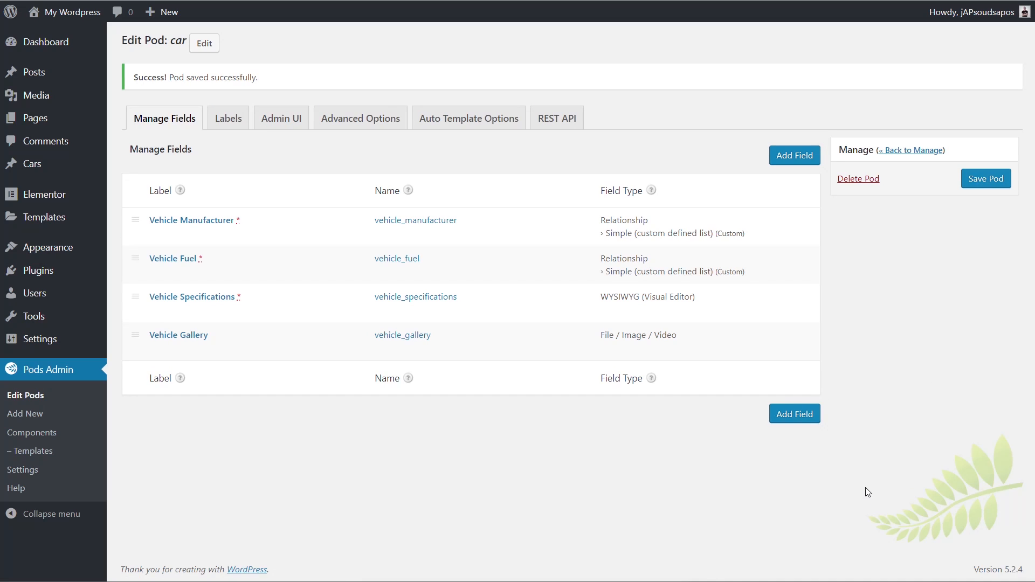
- Start a new entry from the Cars list and look through its editor, featured image area and custom fields
mouse_move(42, 167)
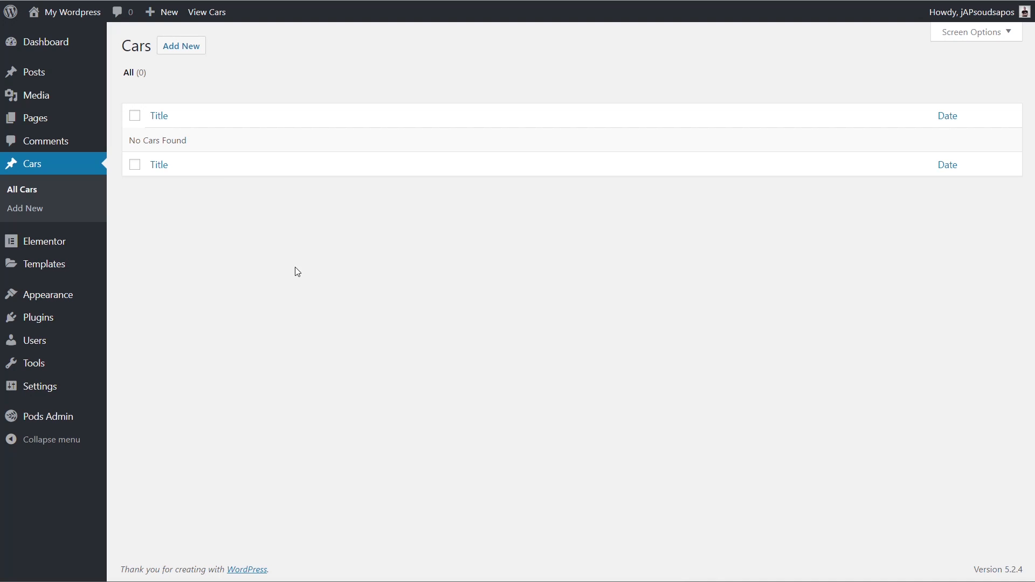
left_click(179, 49)
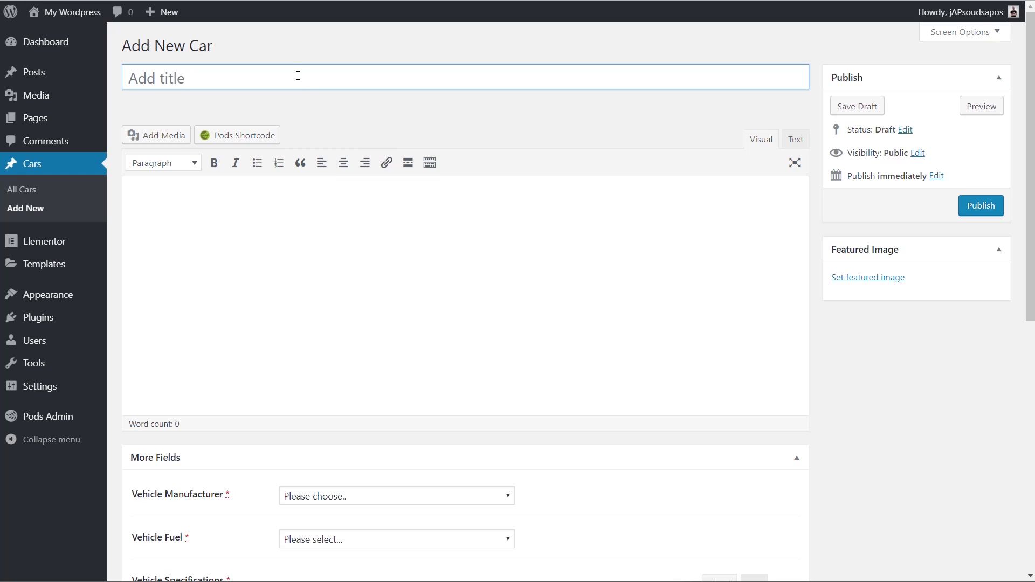
left_click(348, 262)
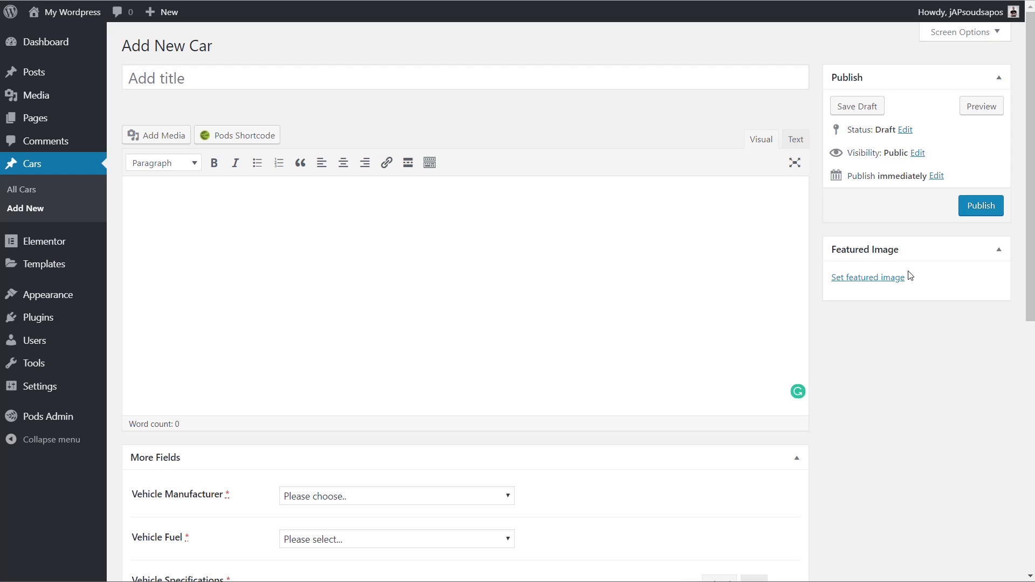
scroll(814, 324, "down", 5)
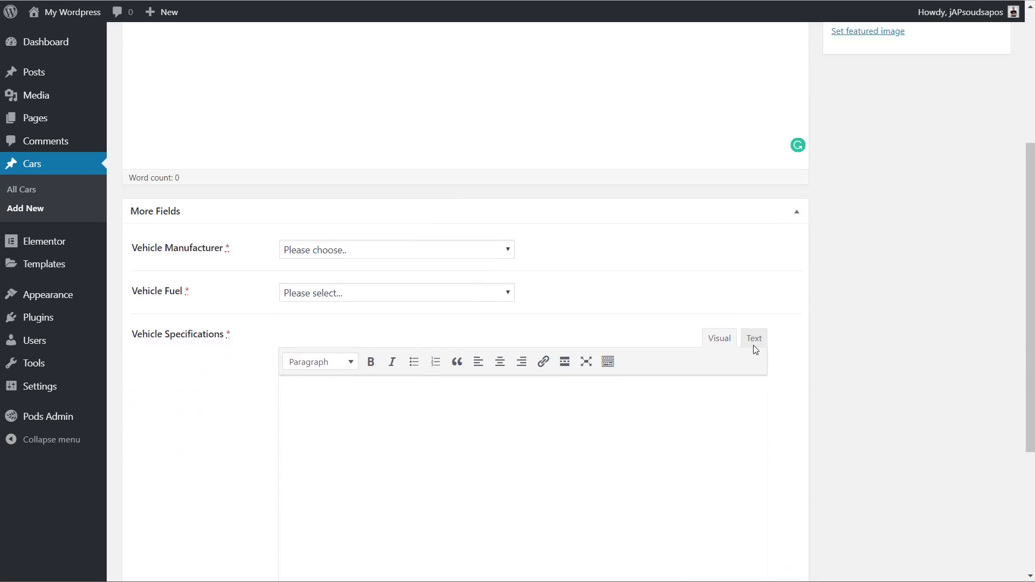
scroll(843, 353, "down", 4)
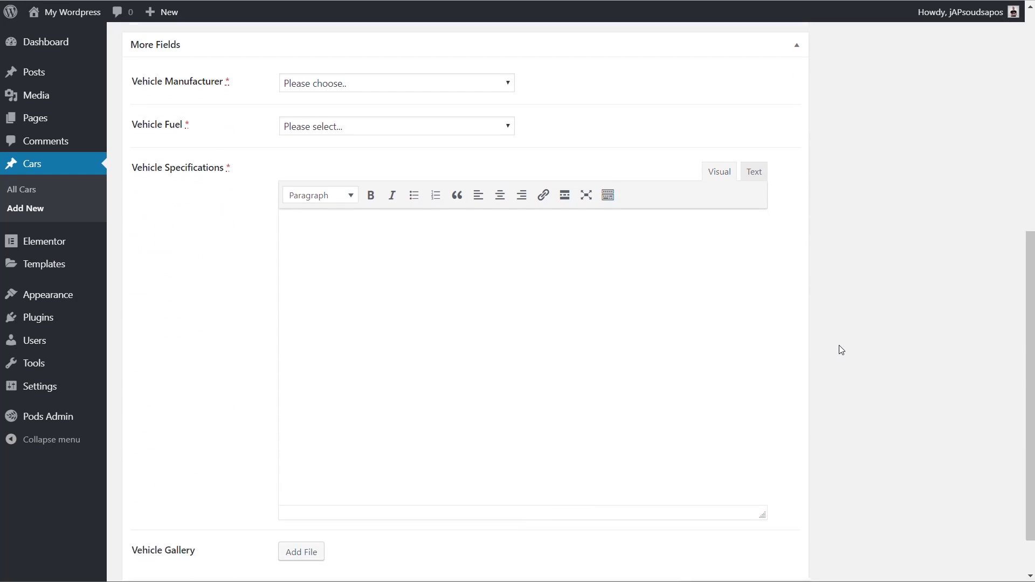
scroll(839, 347, "up", 3)
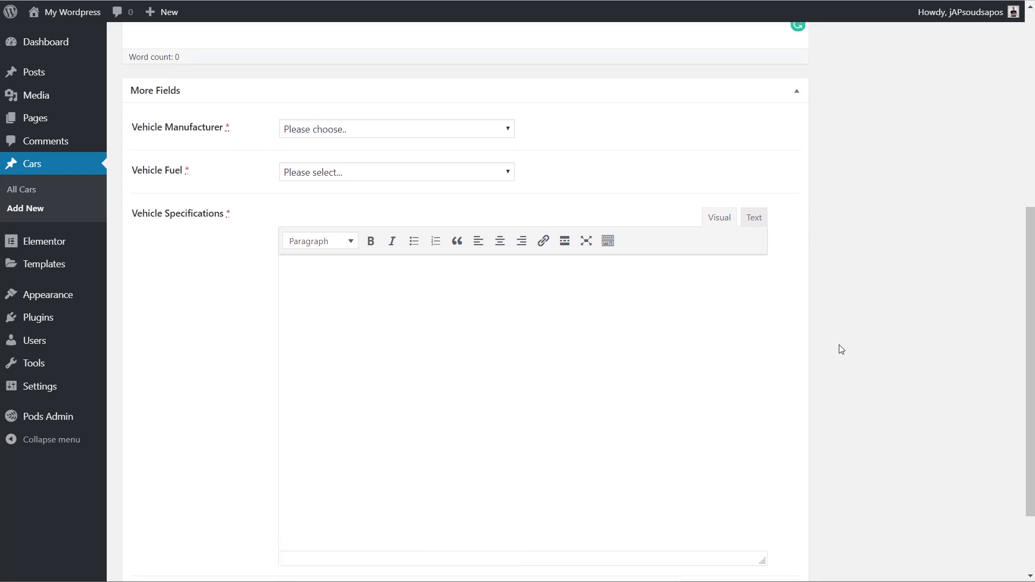
- Examine the choices offered by the required Vehicle Manufacturer and Vehicle Fuel fields and the remaining custom fields
left_click(452, 163)
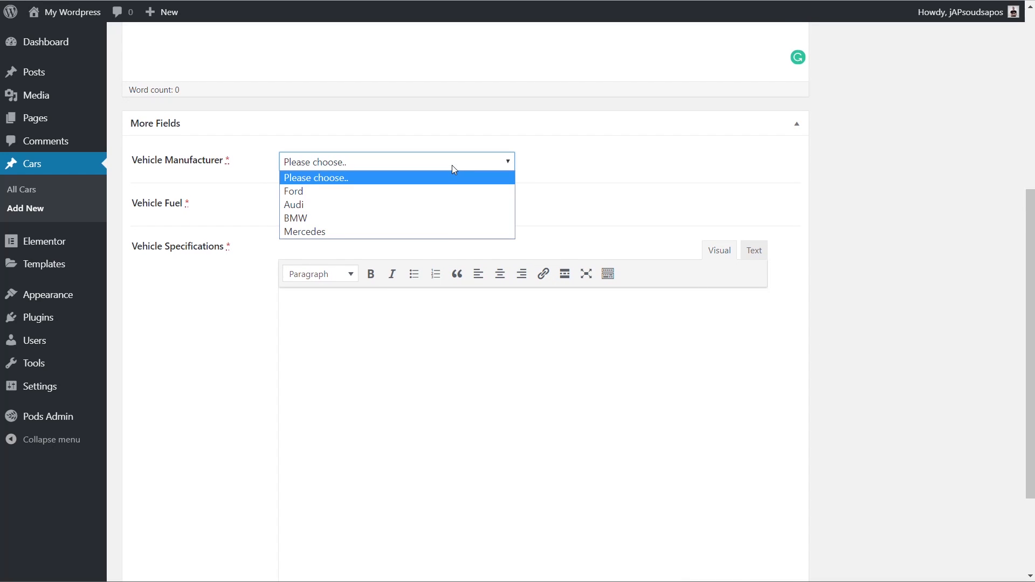
left_click(220, 270)
left_click(336, 222)
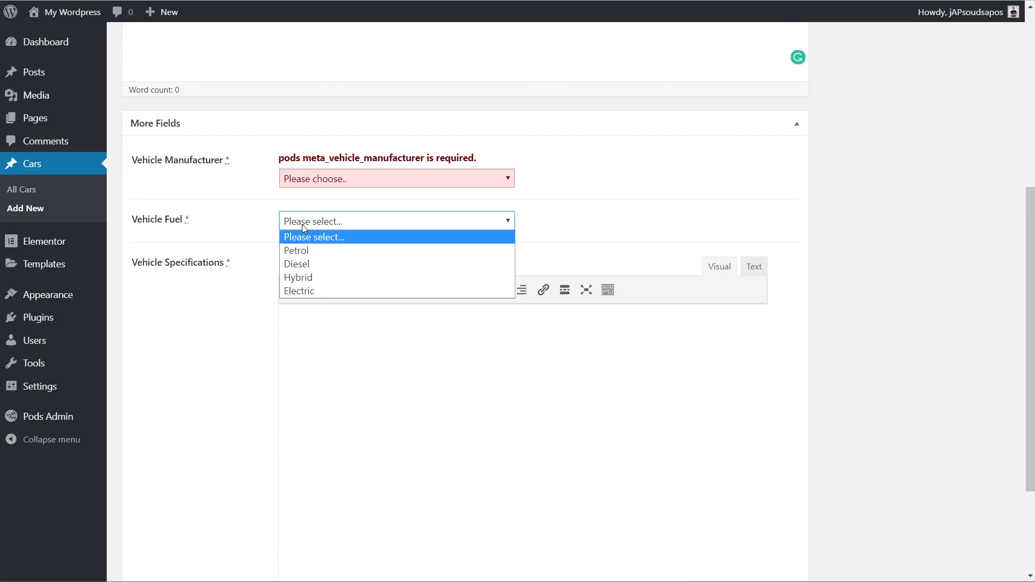
left_click(155, 390)
left_click(379, 409)
scroll(765, 439, "down", 3)
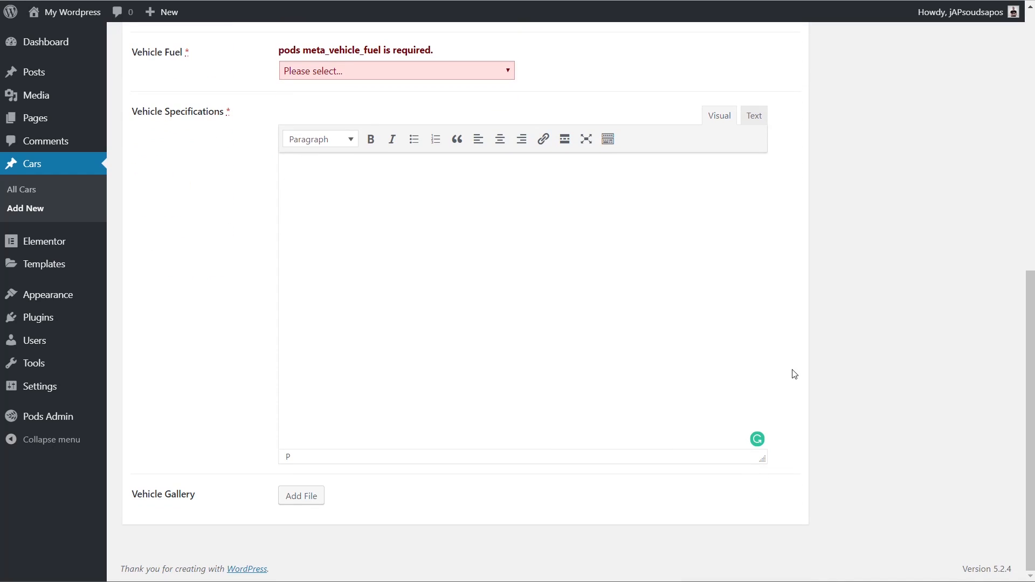
- Title the new car TT Sport and paste the lorem ipsum paragraphs into its main content
scroll(790, 372, "up", 8)
left_click(180, 79)
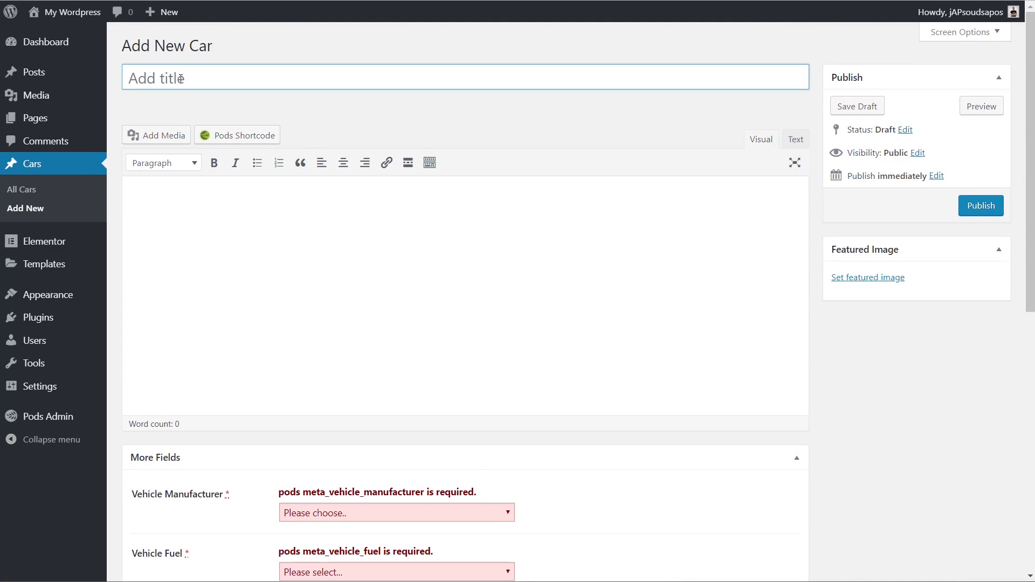
type("TT Sport")
left_click(231, 272)
key("ctrl+v")
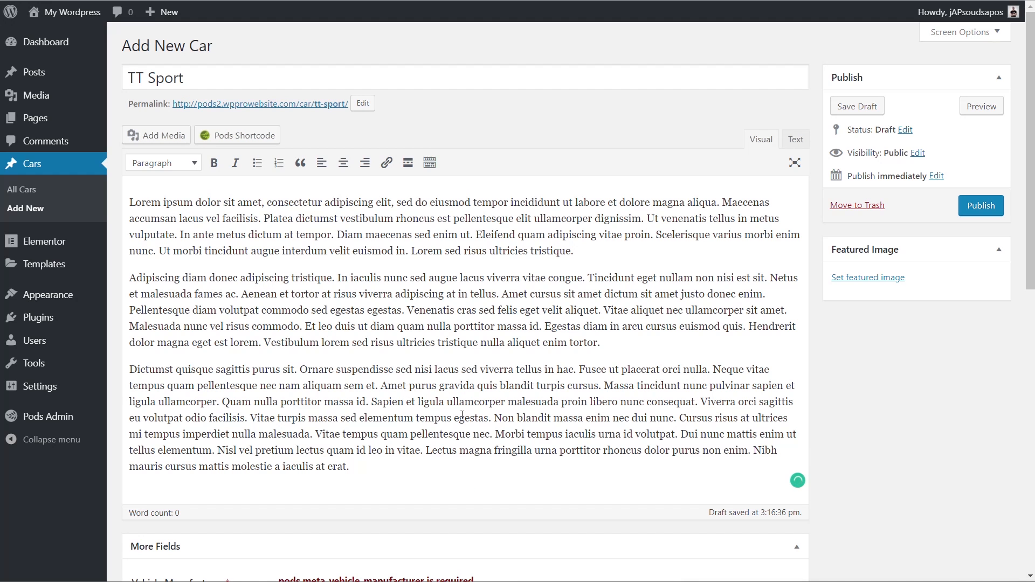
- Upload the car photos and set the front view of the red Audi as the car's featured image
left_click(890, 278)
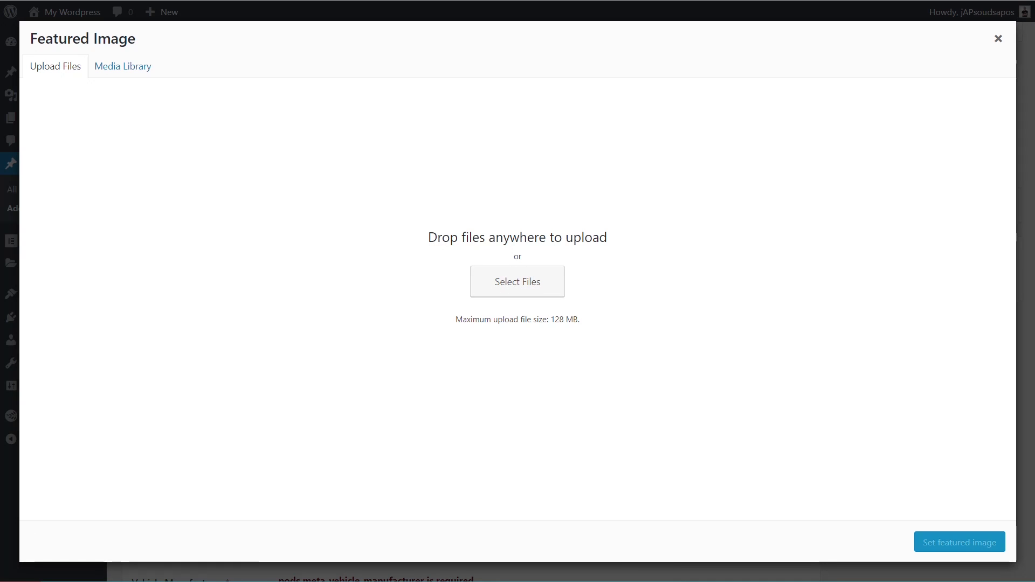
left_click_drag(0, 385, 518, 345)
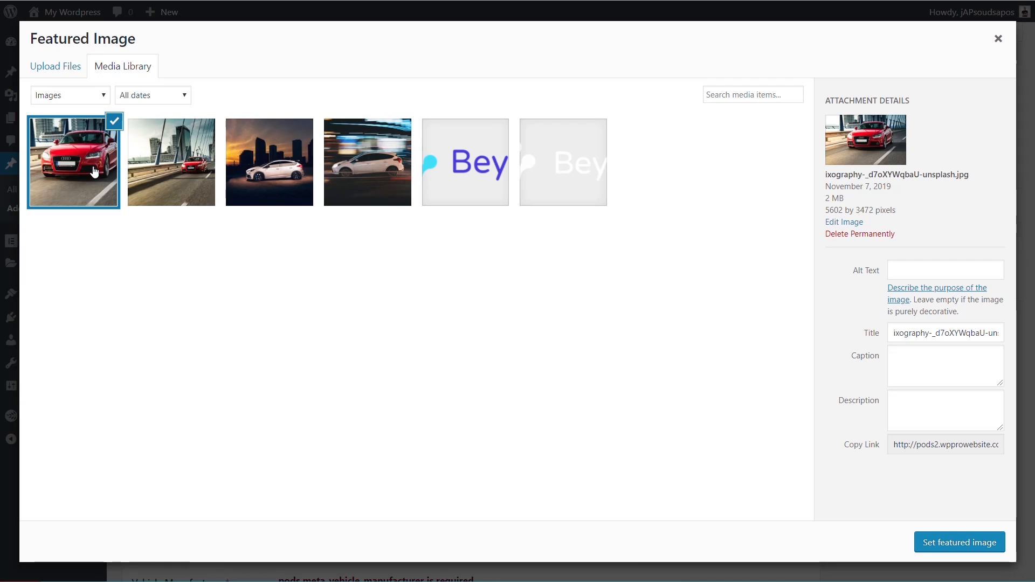
left_click(960, 543)
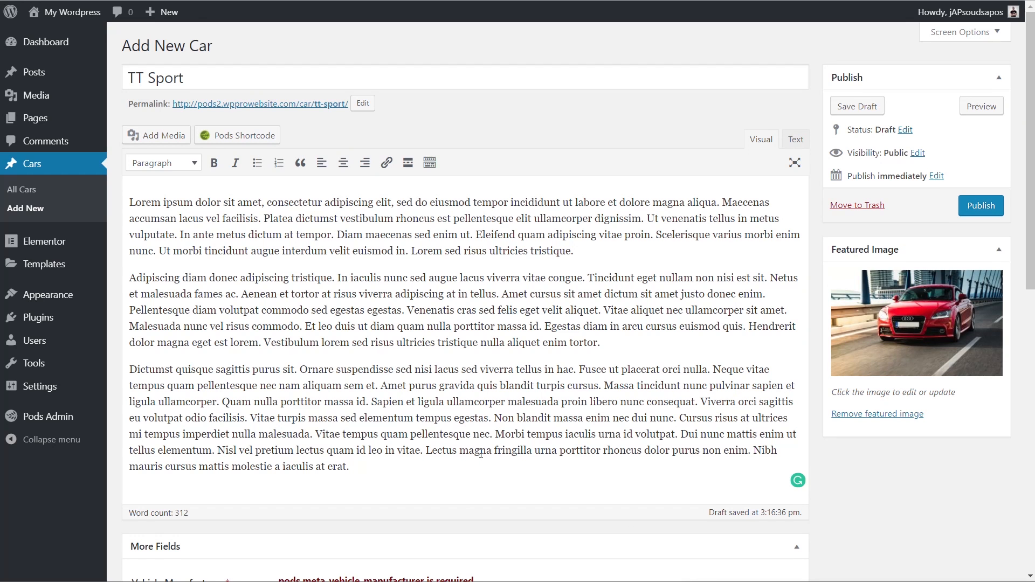
- Fill in the custom fields with manufacturer Audi, fuel Petrol and the pasted lorem ipsum text as Vehicle Specifications
scroll(481, 453, "down", 8)
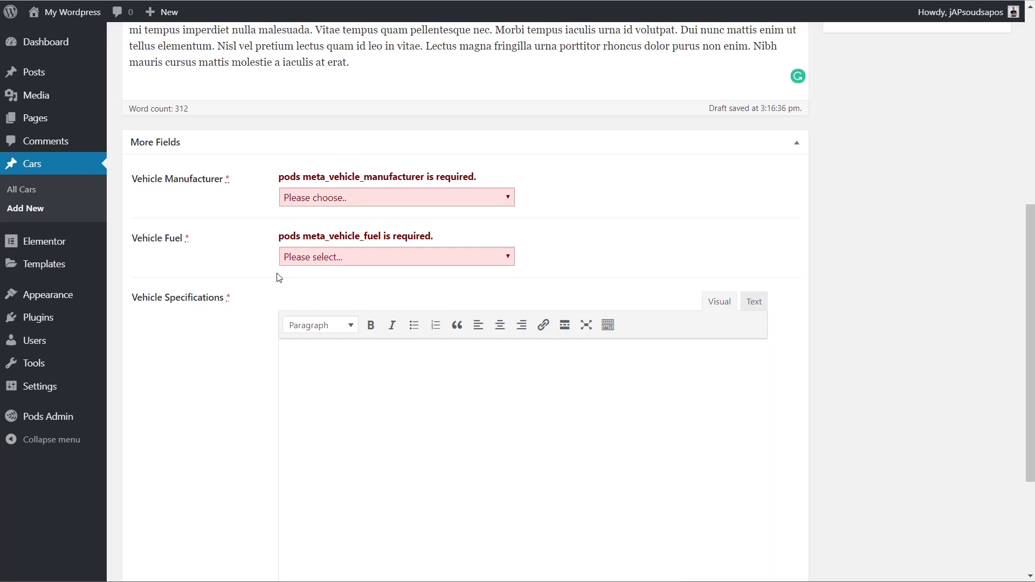
left_click(328, 197)
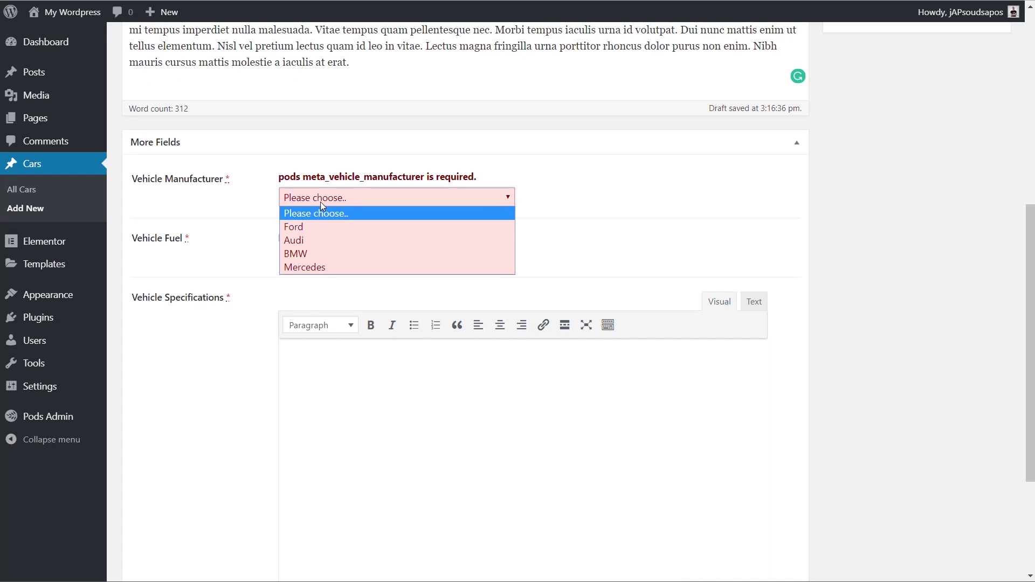
left_click(315, 239)
left_click(352, 246)
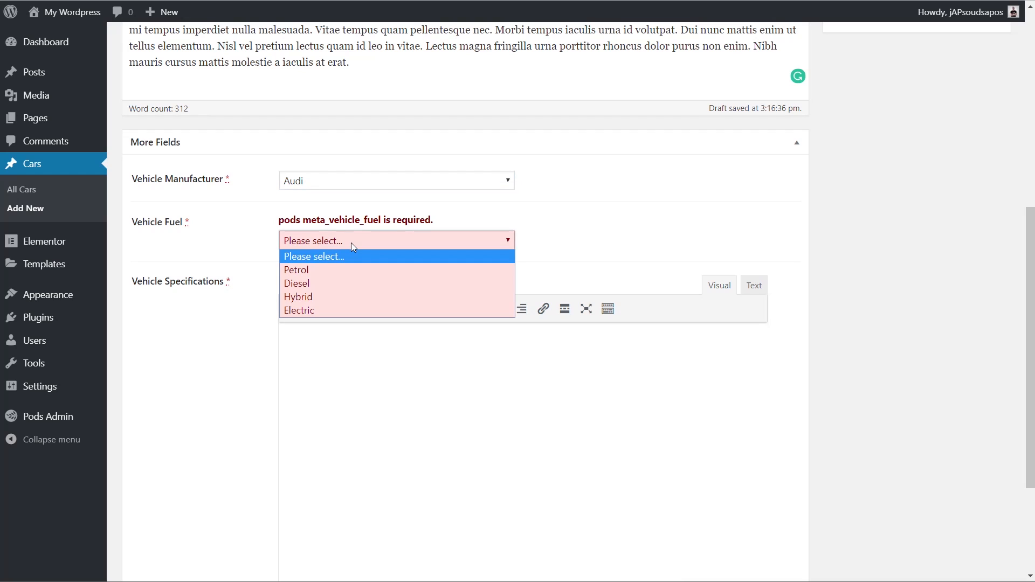
left_click(338, 271)
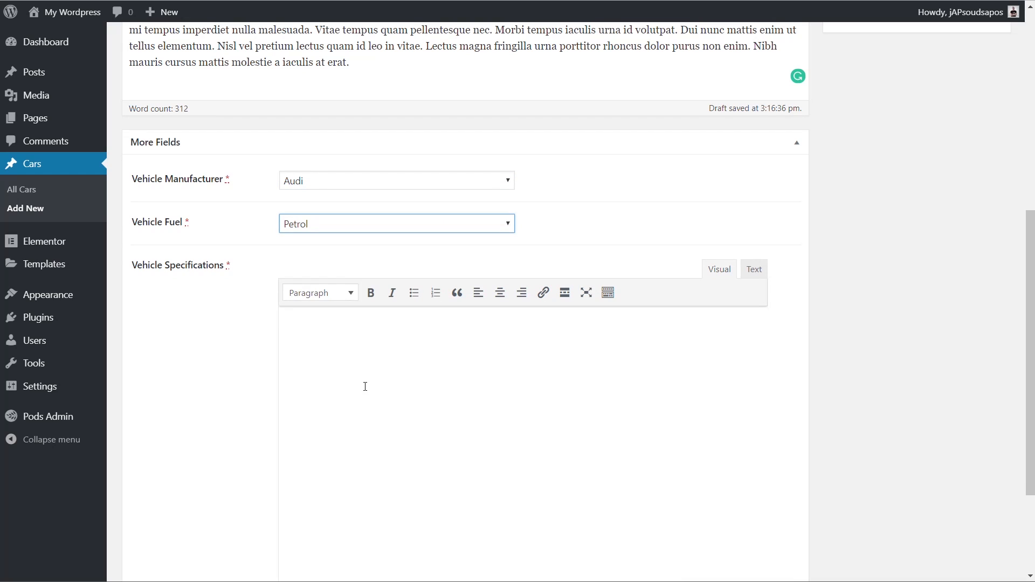
left_click(361, 360)
key("ctrl+v")
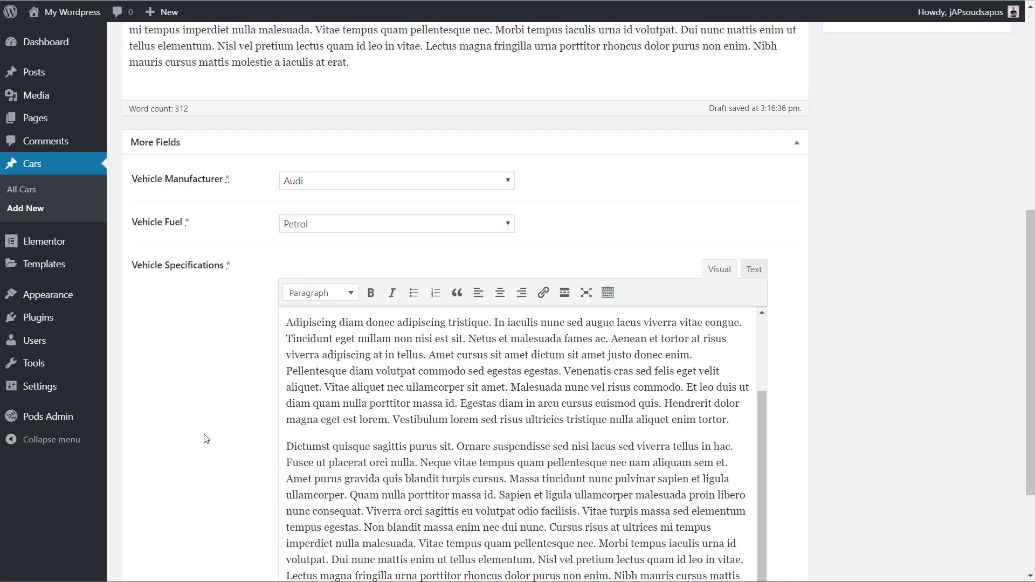
- Add the two red Audi photos from the media library to the Vehicle Gallery field
scroll(207, 439, "down", 3)
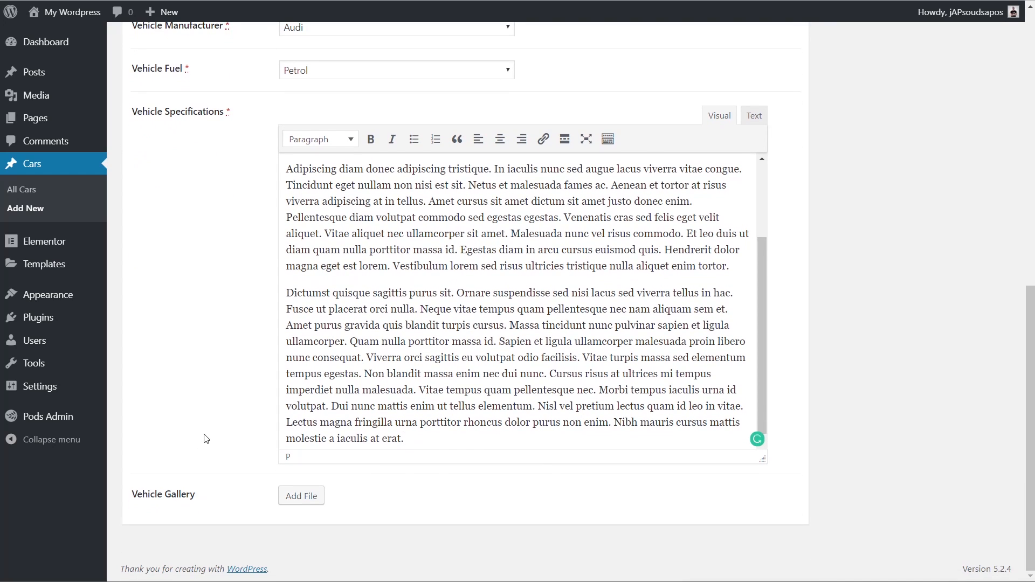
left_click(292, 494)
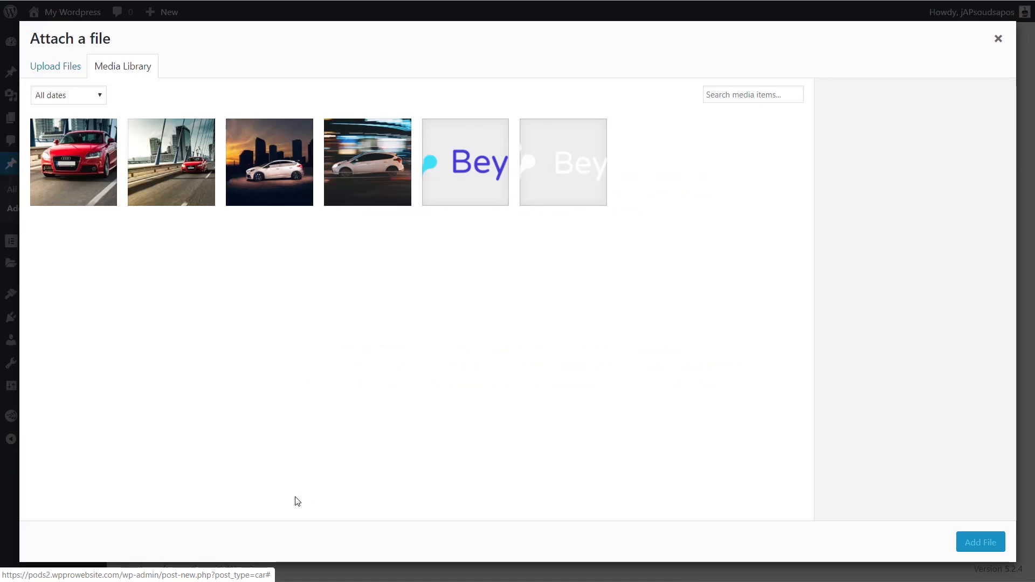
left_click(188, 180)
left_click(96, 177)
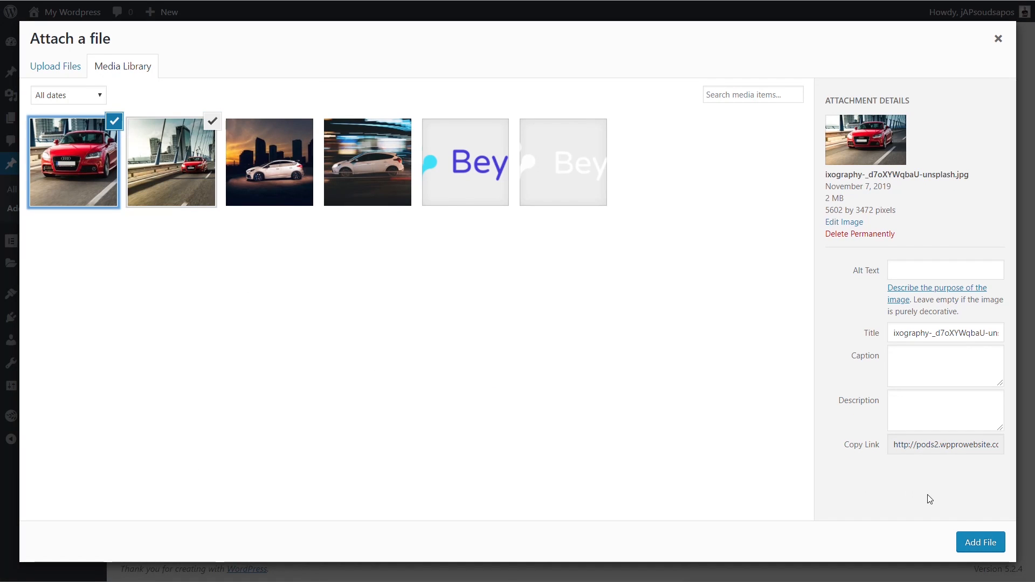
left_click(980, 541)
- Publish the TT Sport car entry
scroll(625, 469, "down", 3)
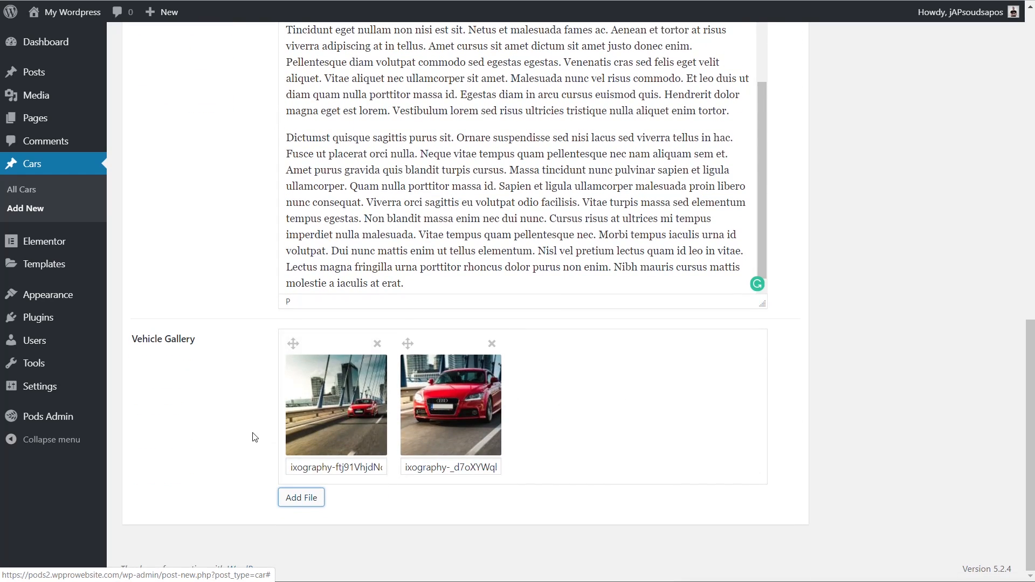
scroll(249, 428, "up", 13)
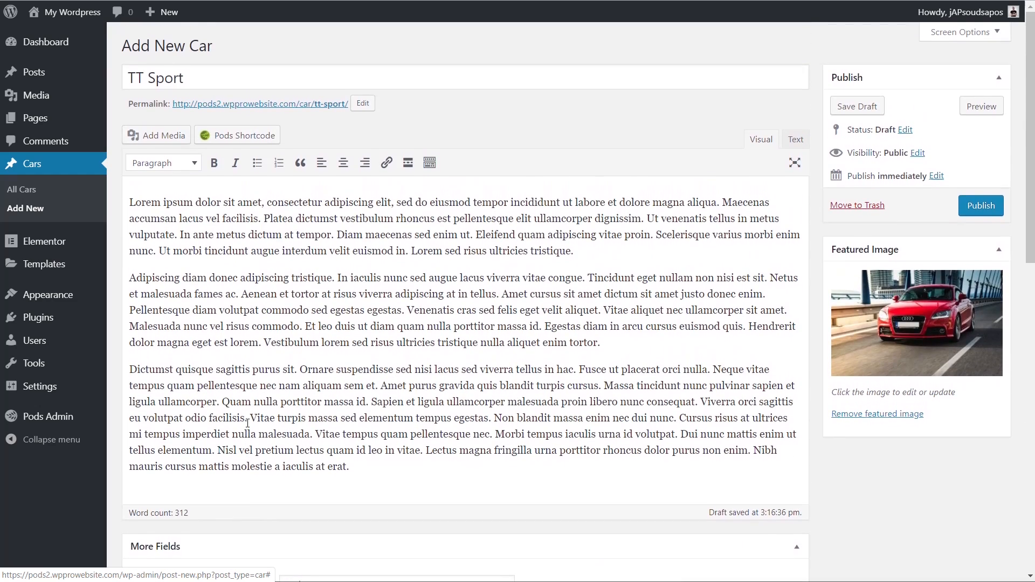
left_click(978, 211)
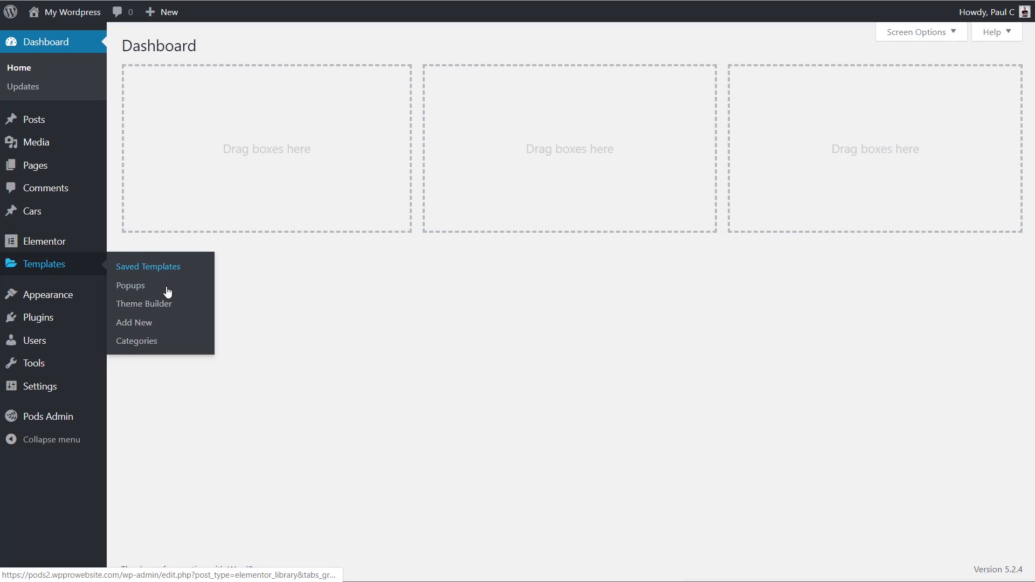
- Start a new Archive template in Elementor's Theme Builder
left_click(160, 305)
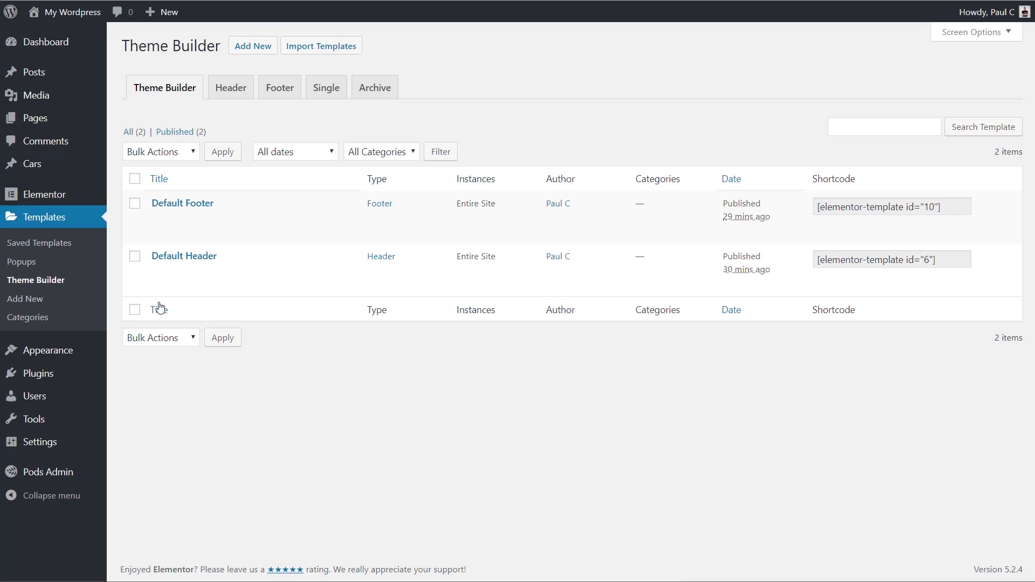
left_click(371, 92)
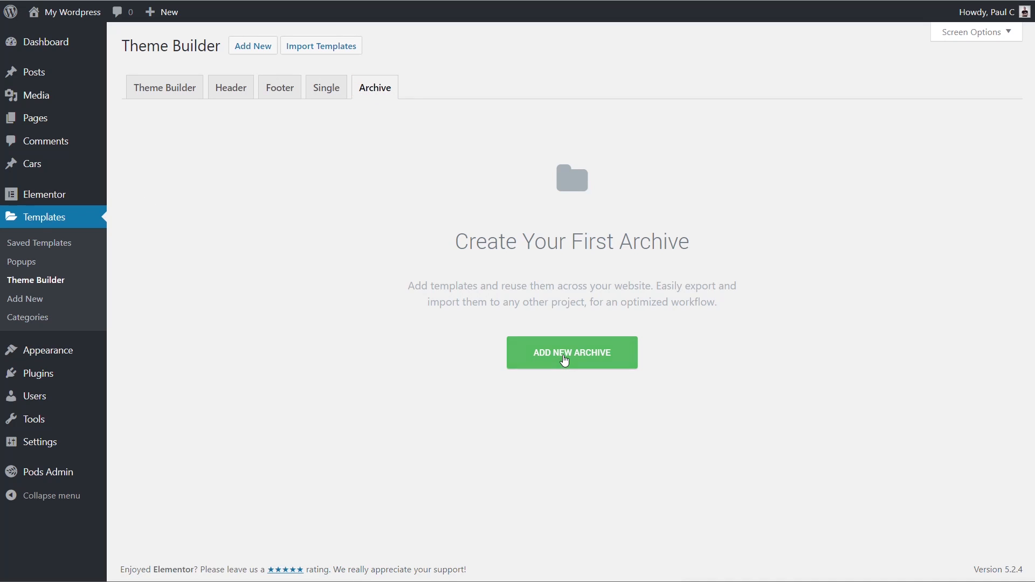
left_click(564, 361)
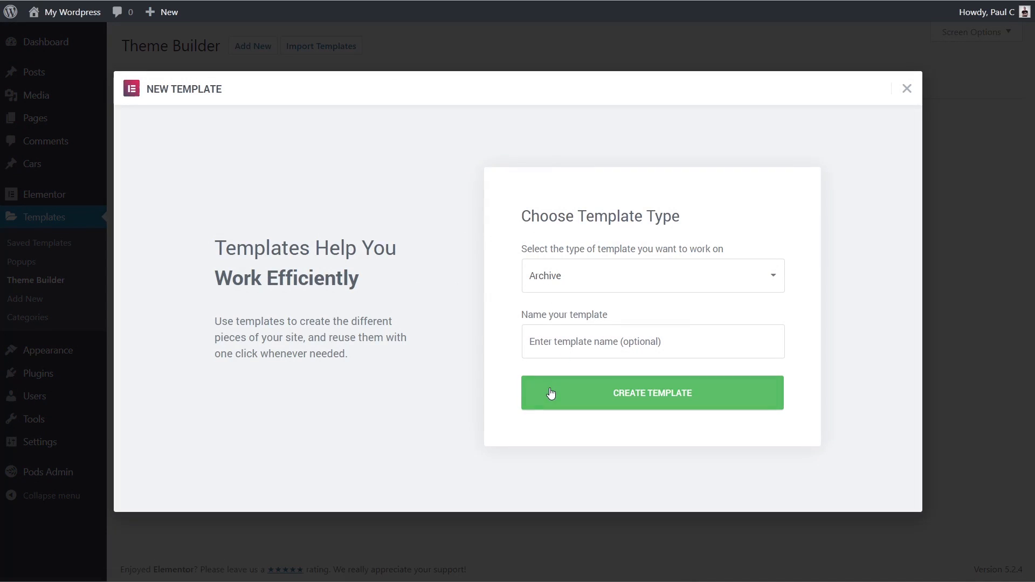
- Create the archive template under the name Default Vehicle Archive and dismiss the block library to start blank
left_click(627, 344)
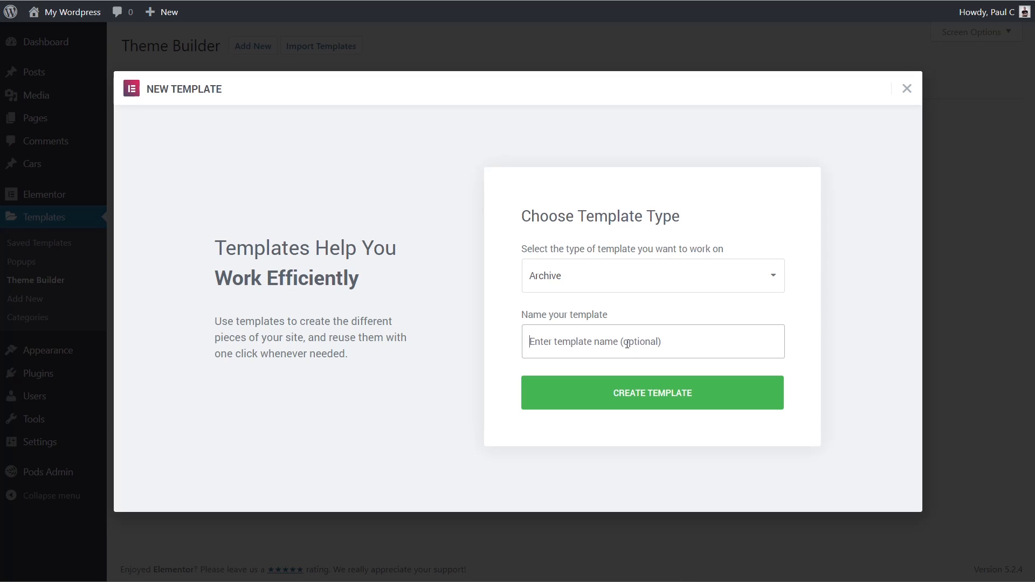
type("Default Veh")
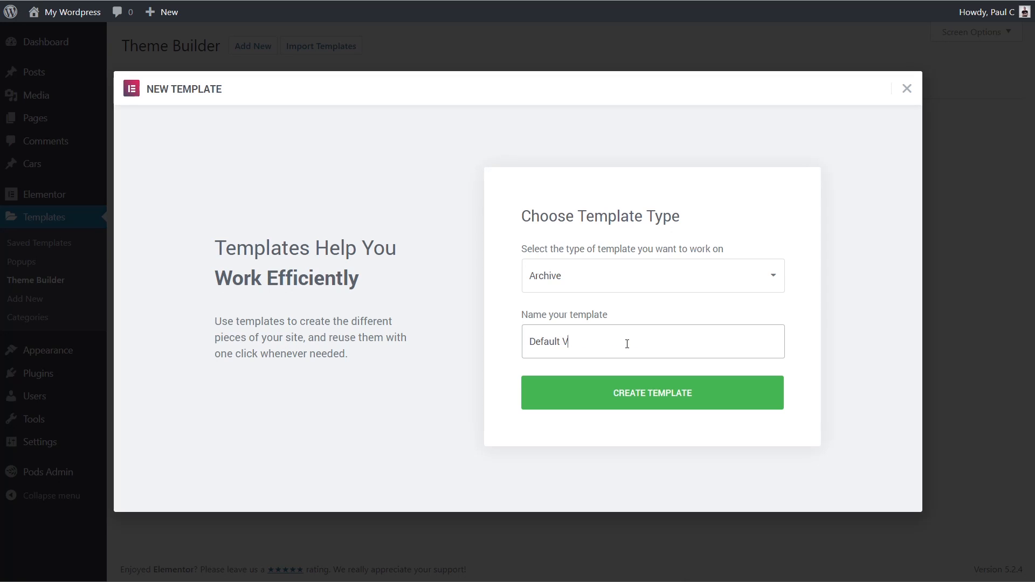
type("icle Archive")
left_click(645, 402)
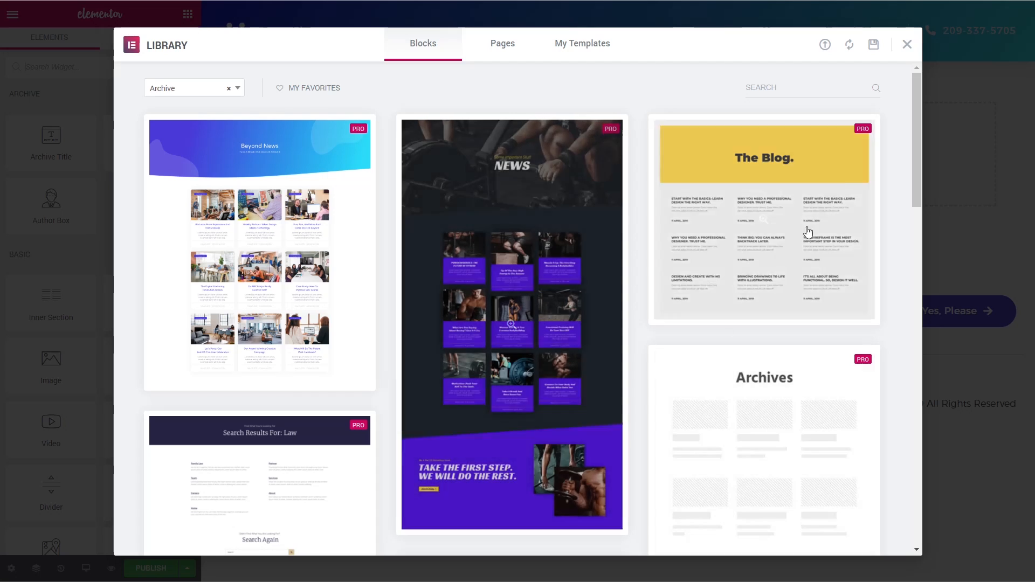
left_click(907, 45)
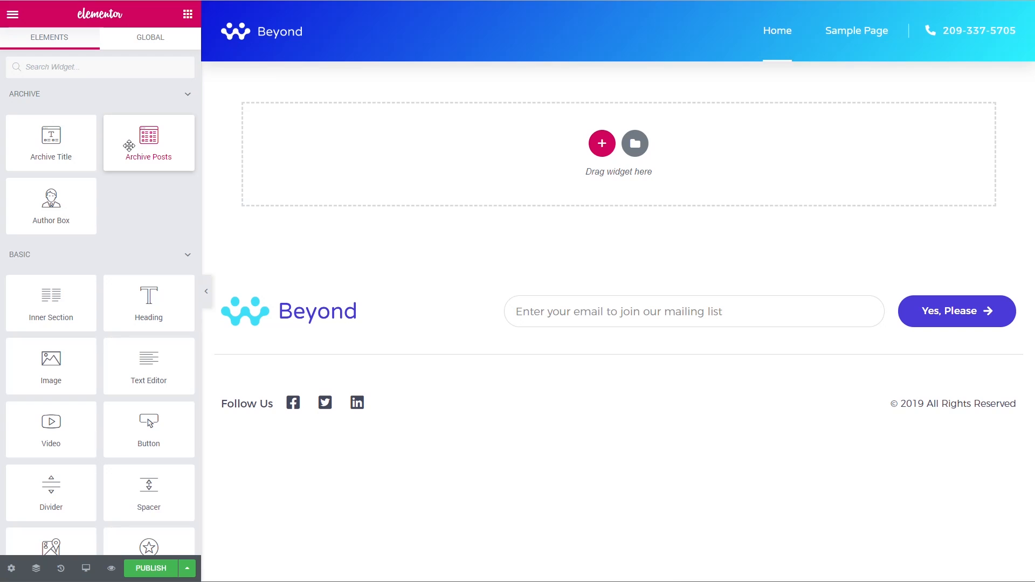
- Add an Archive Posts widget to the template and preview the dynamic content as Cars Archive
left_click_drag(129, 146, 357, 156)
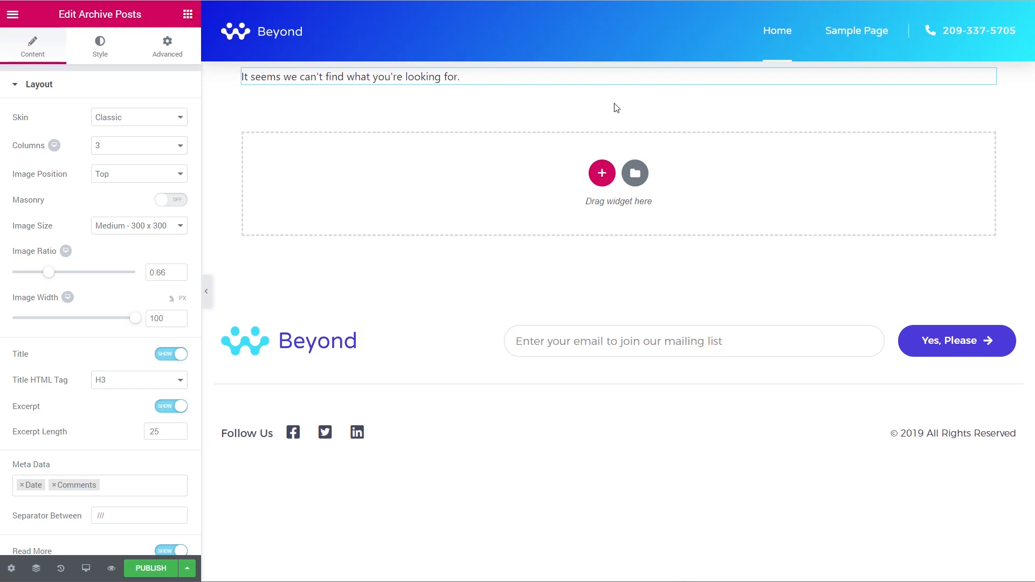
left_click(11, 569)
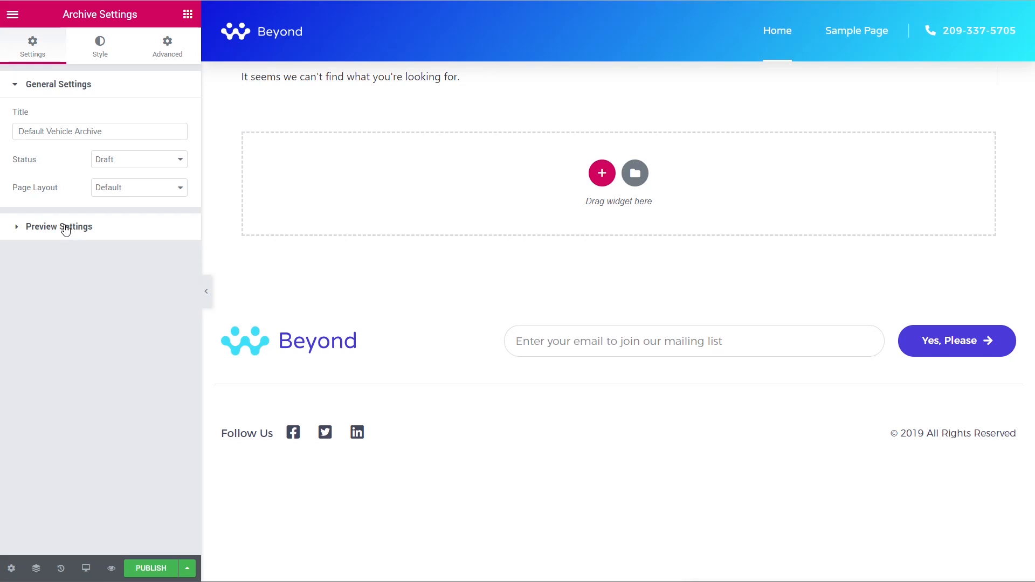
left_click(72, 231)
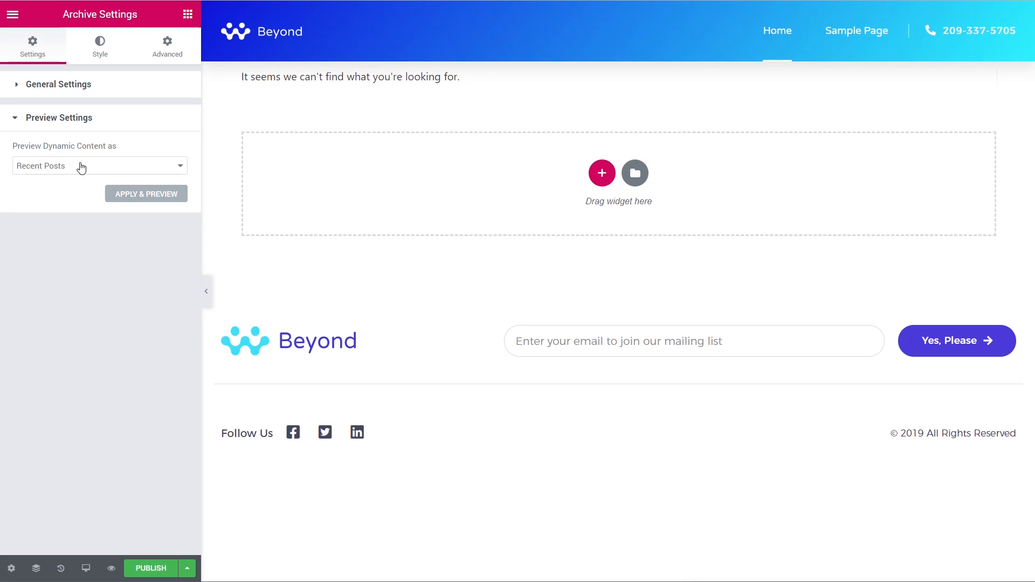
left_click(81, 169)
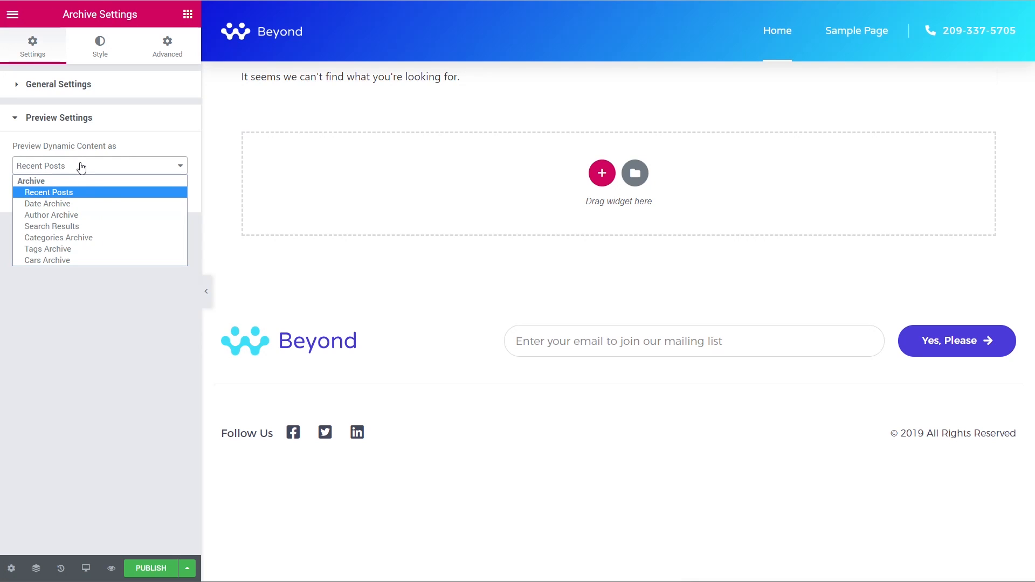
left_click(67, 260)
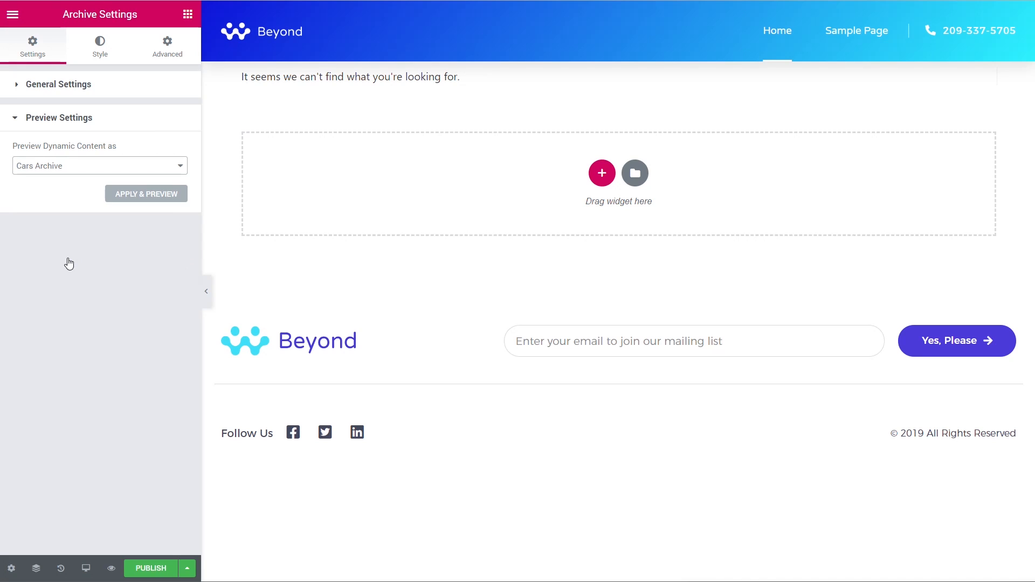
left_click(176, 197)
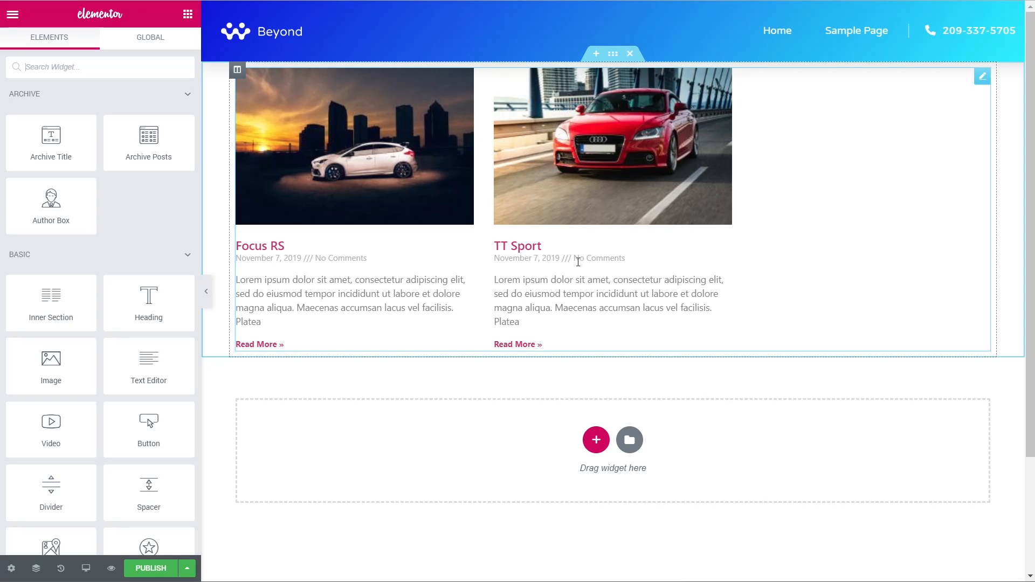
- Unlink the padding of the section holding the car posts and set its top and bottom padding to 50 px
left_click(613, 53)
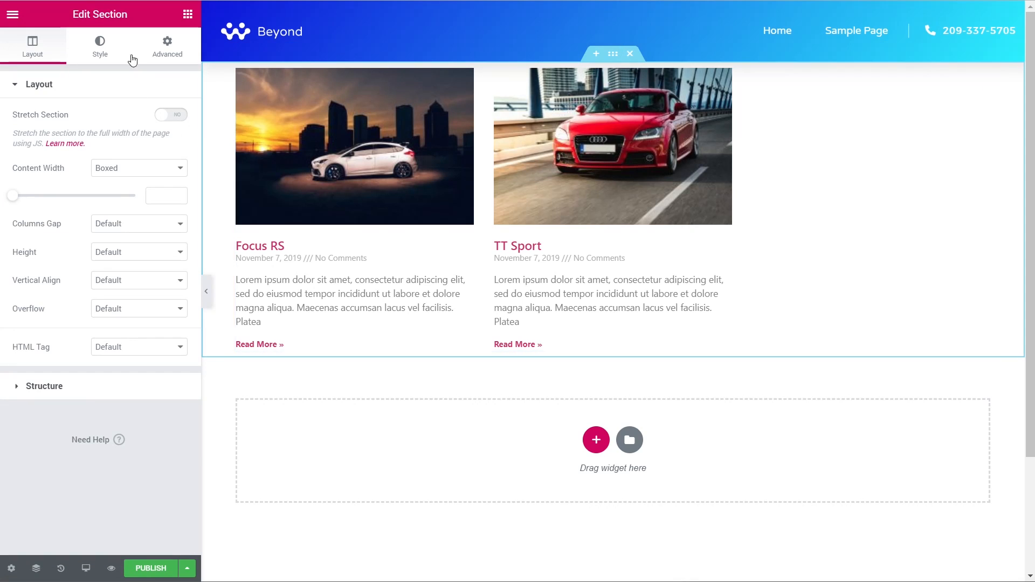
left_click(167, 46)
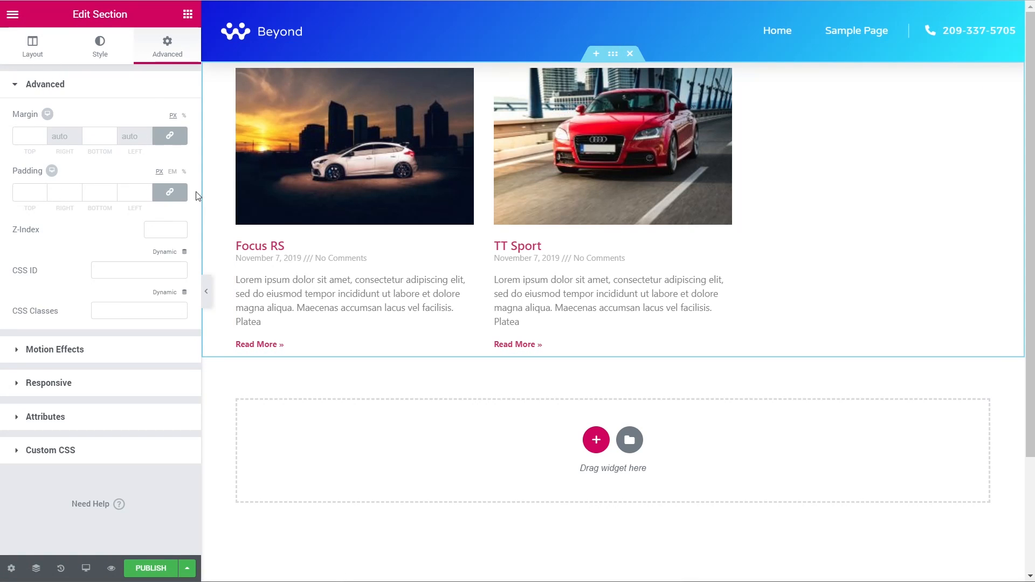
left_click(170, 192)
left_click(18, 192)
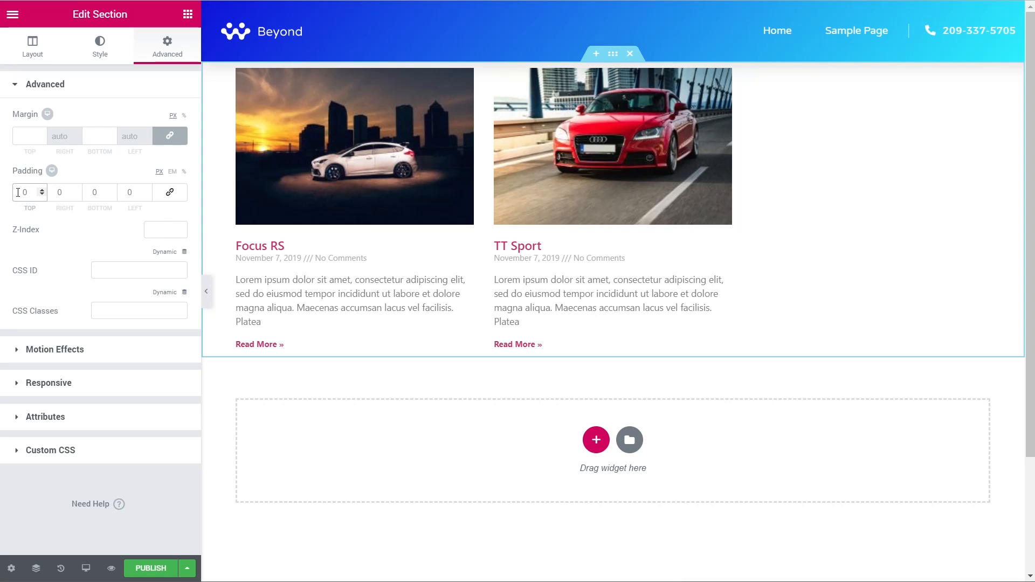
type("50")
left_click(93, 193)
type("50")
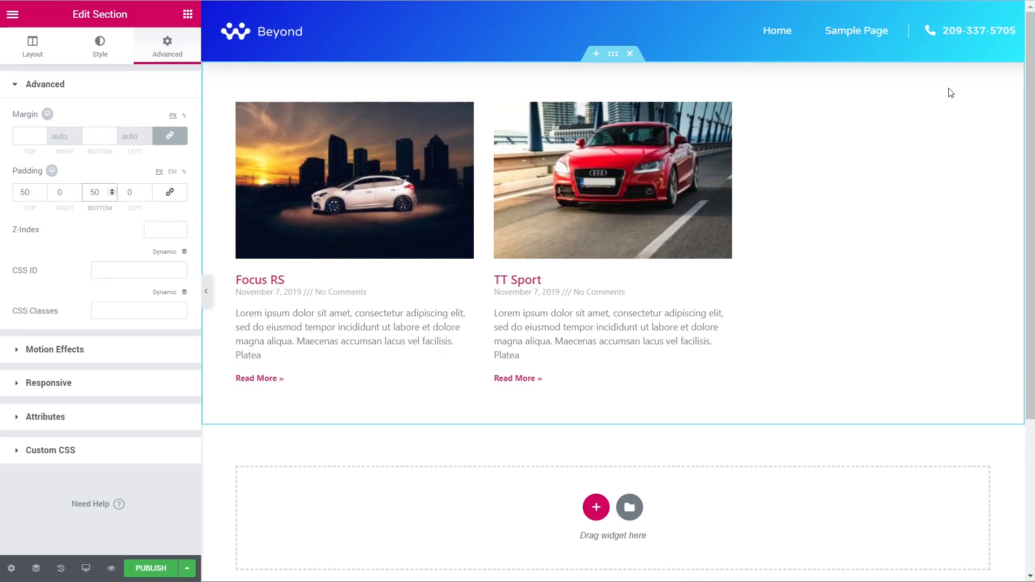
- Set the Archive Posts widget to the Cards skin with 2 columns and the Medium Large image size
left_click(981, 109)
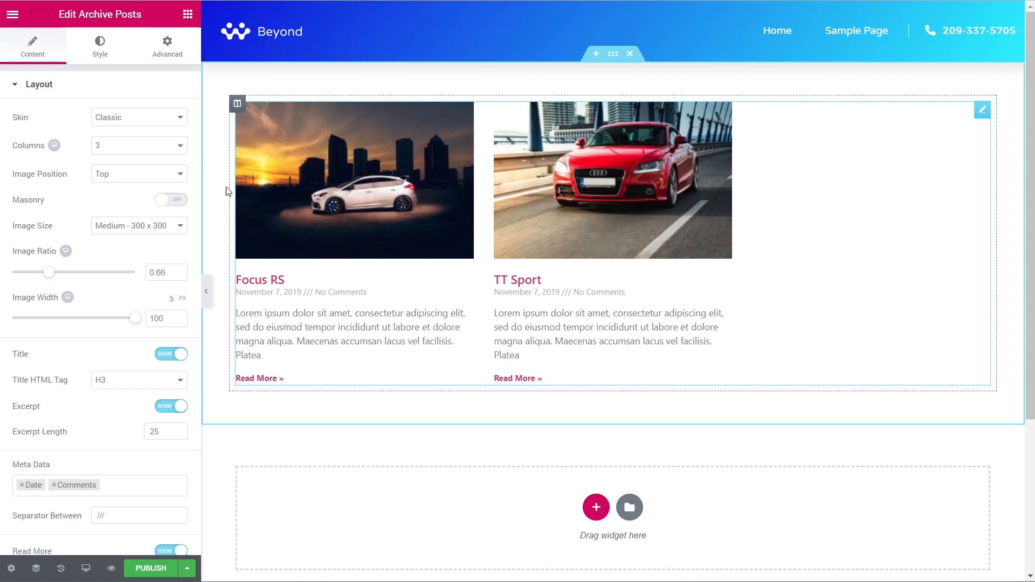
left_click(116, 120)
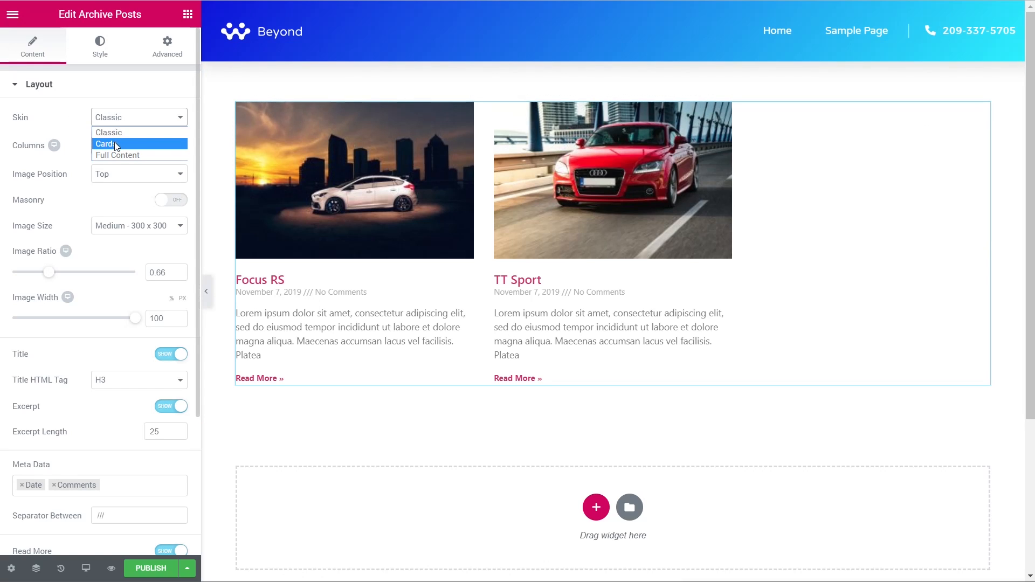
left_click(113, 145)
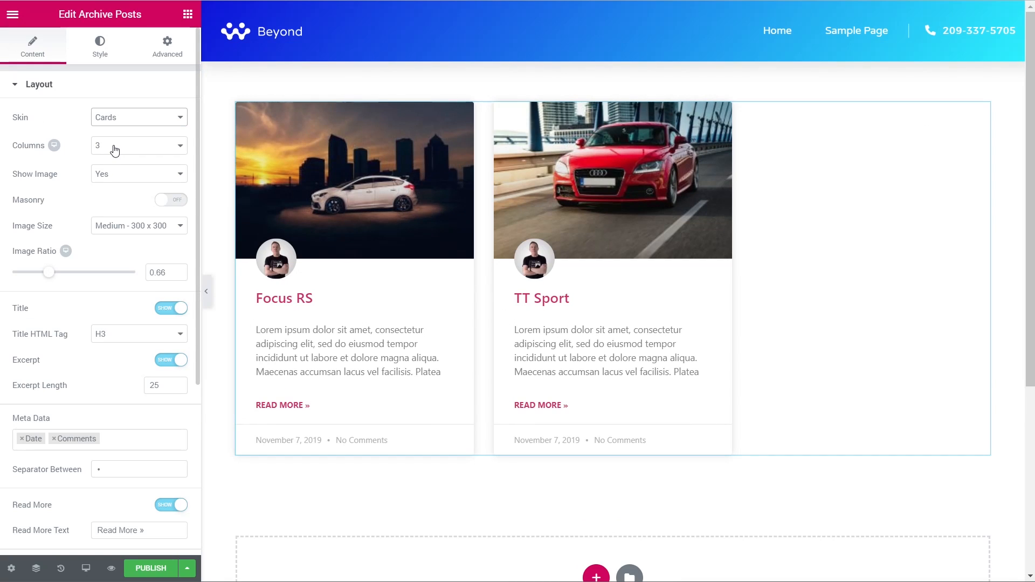
left_click(121, 150)
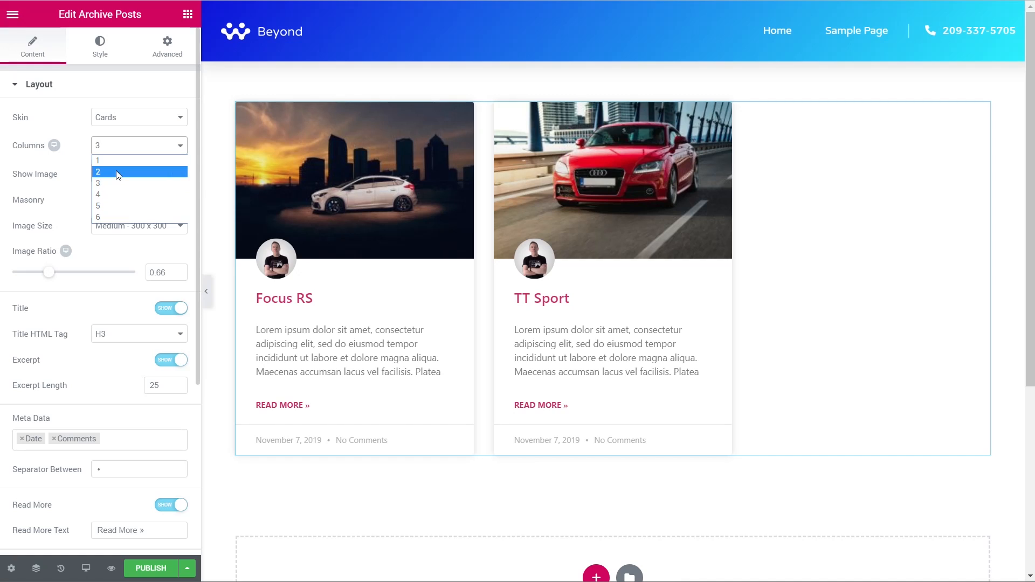
left_click(118, 173)
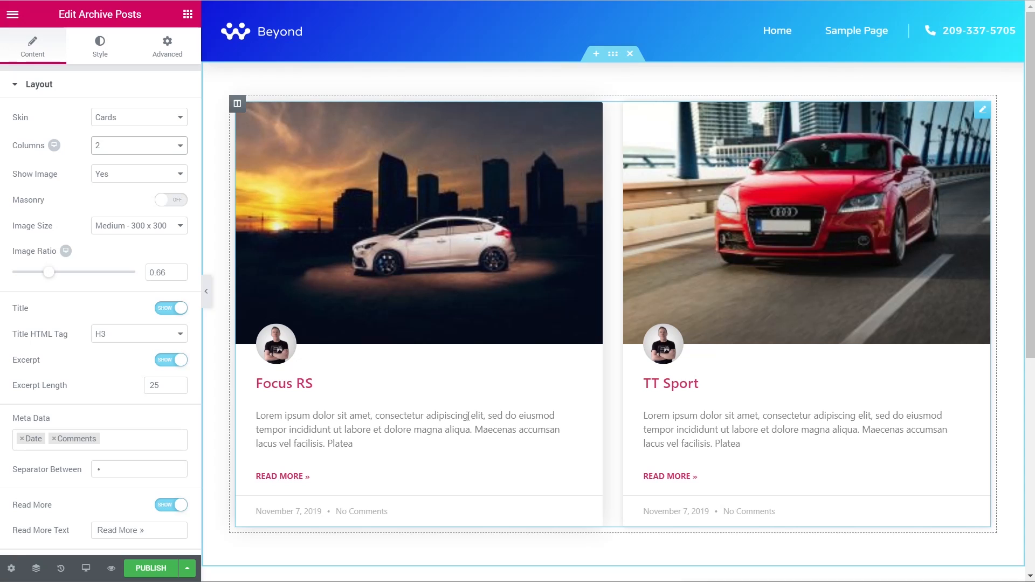
left_click(141, 226)
left_click(141, 263)
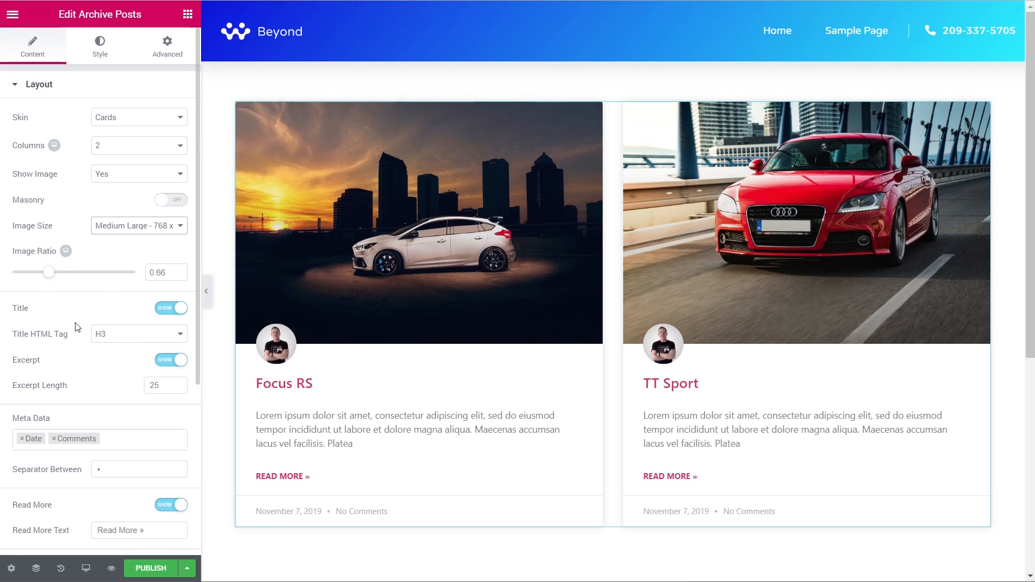
- Set the post cards' excerpt length to 35 and remove the Date and Comments metadata
scroll(129, 400, "down", 3)
left_click_drag(157, 217, 149, 219)
type("3")
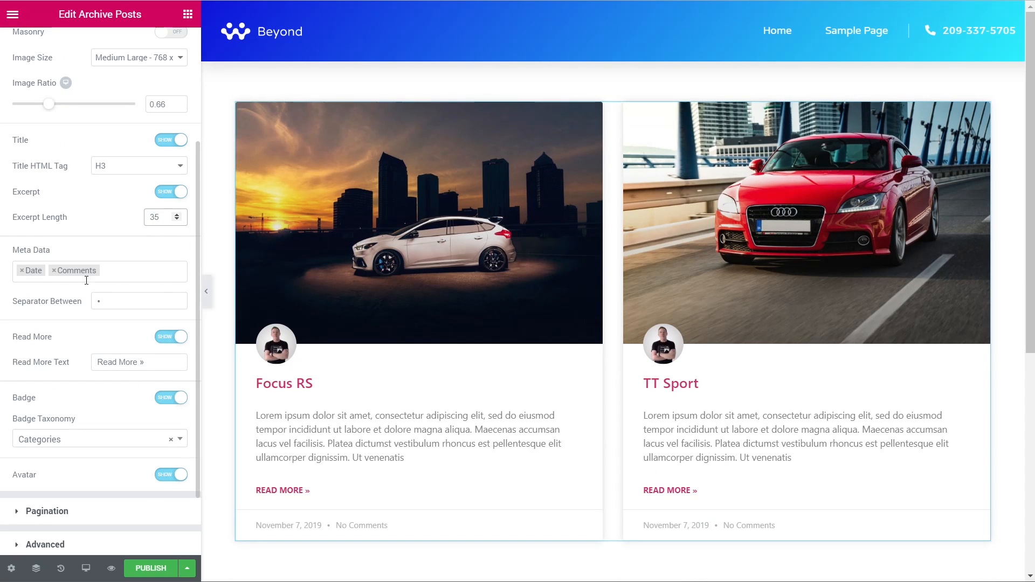
left_click(54, 270)
left_click(22, 270)
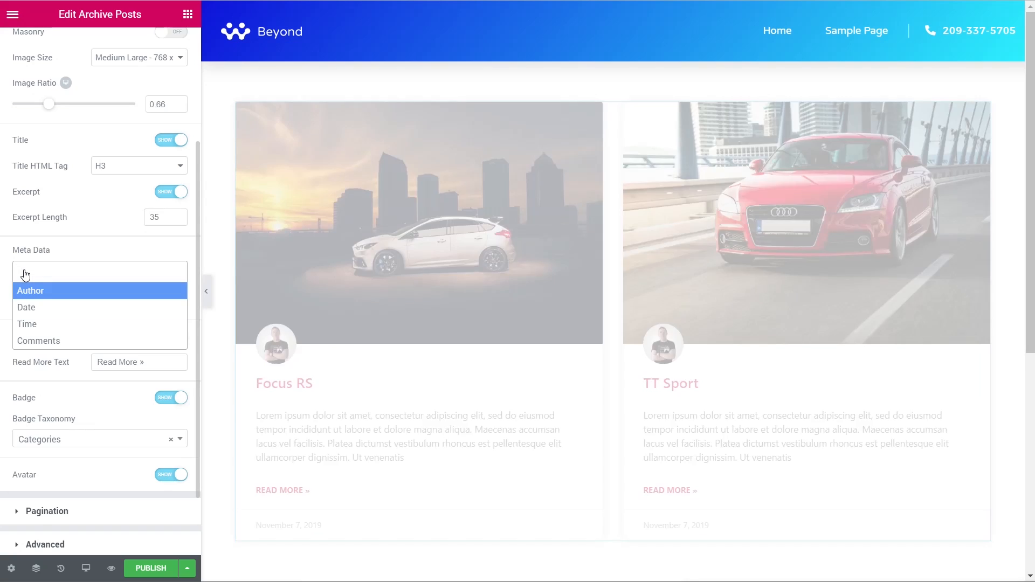
left_click(110, 251)
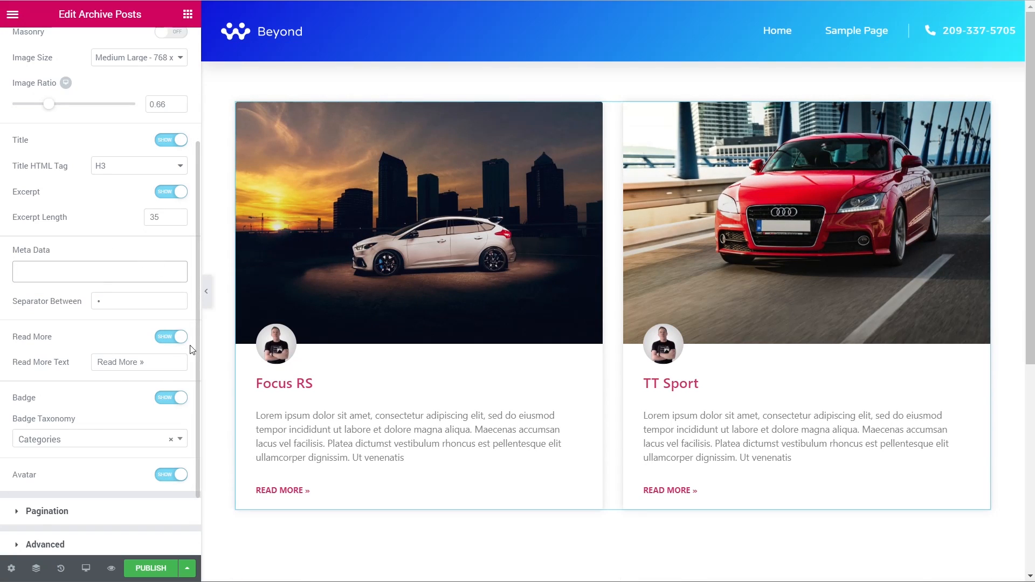
- Hide the Read More link and the taxonomy badge on the post cards
left_click(157, 340)
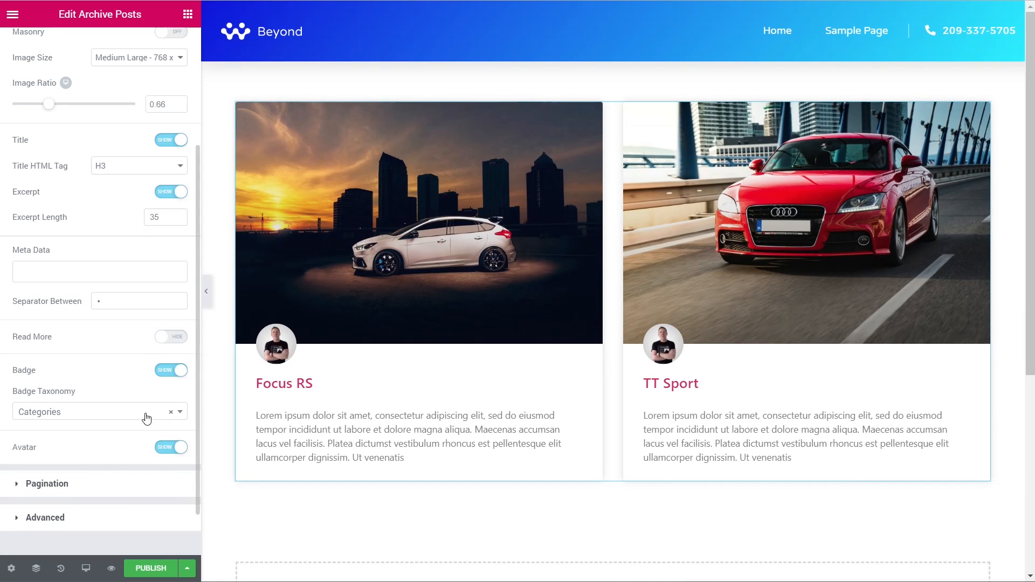
left_click(173, 413)
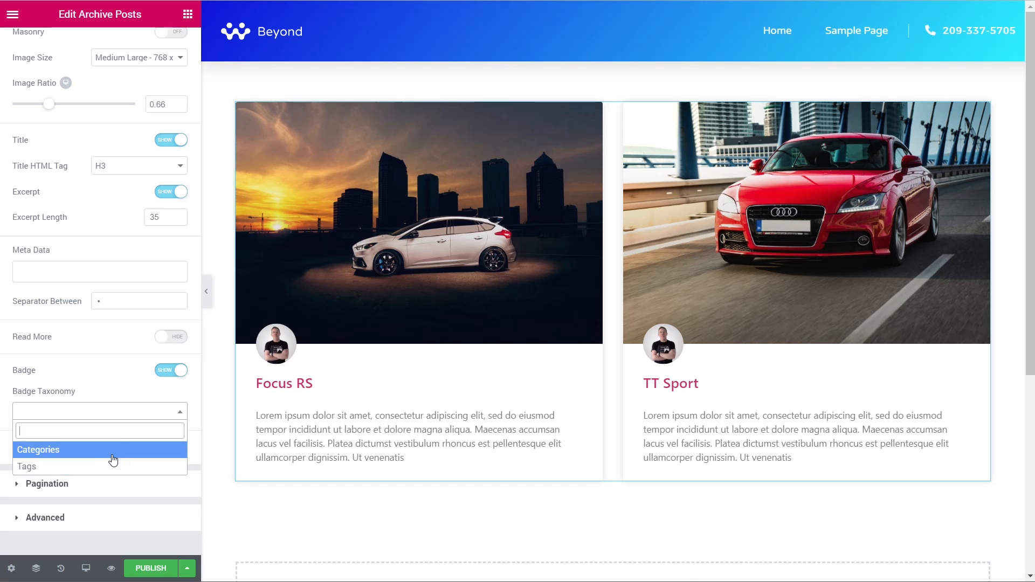
left_click(168, 371)
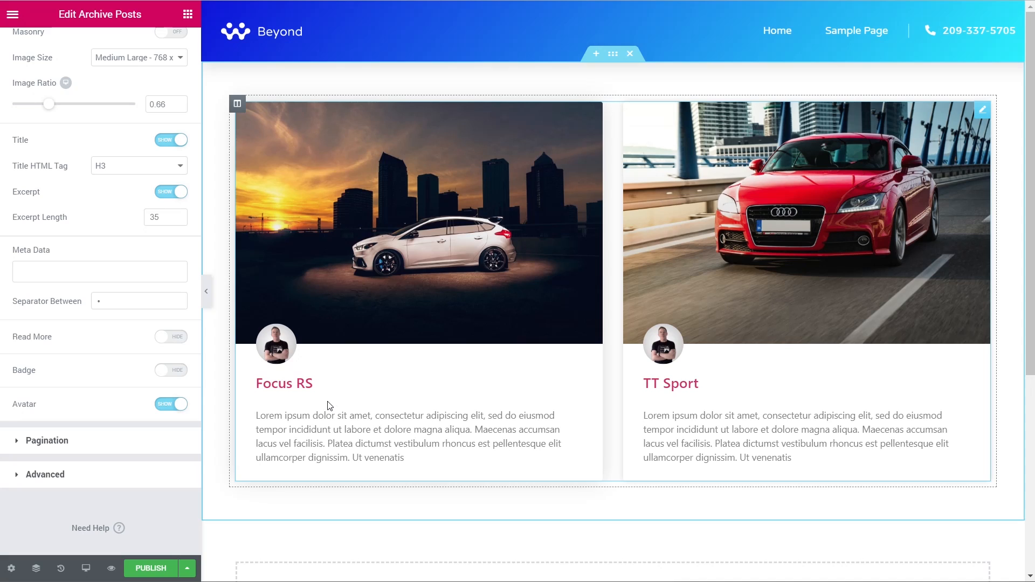
- Publish the archive template with a display condition that includes Cars Archive
left_click(150, 573)
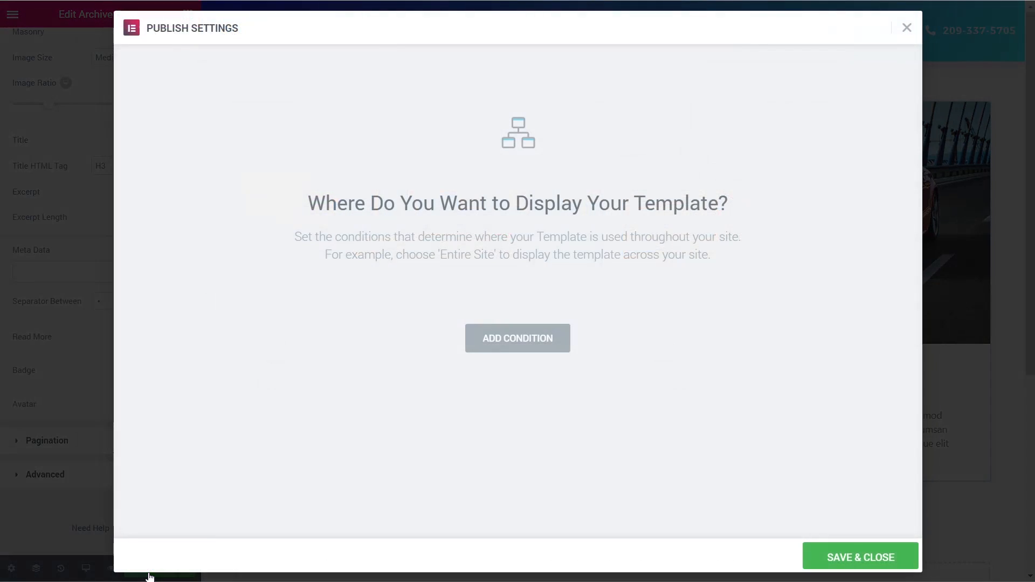
left_click(533, 348)
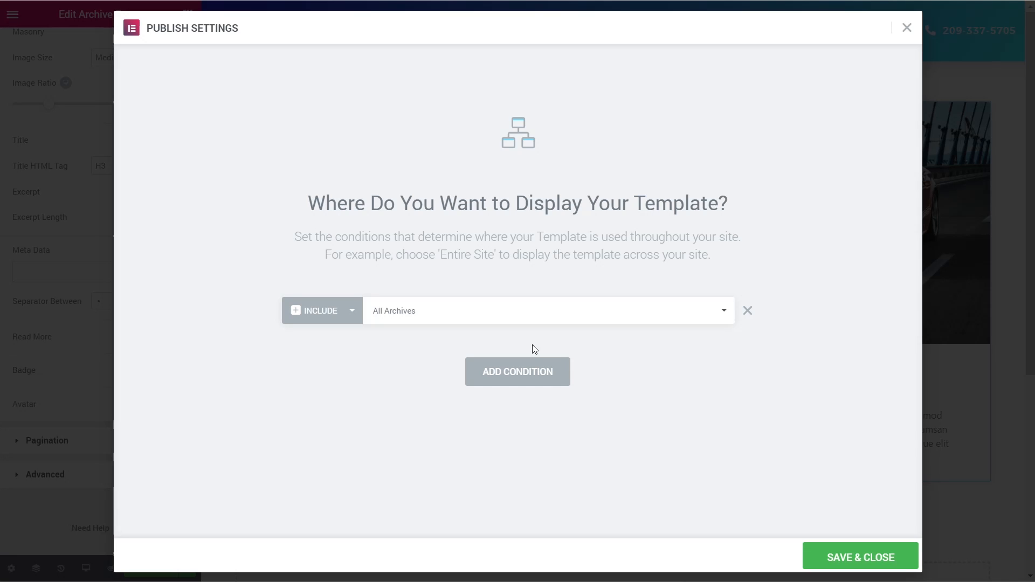
left_click(451, 322)
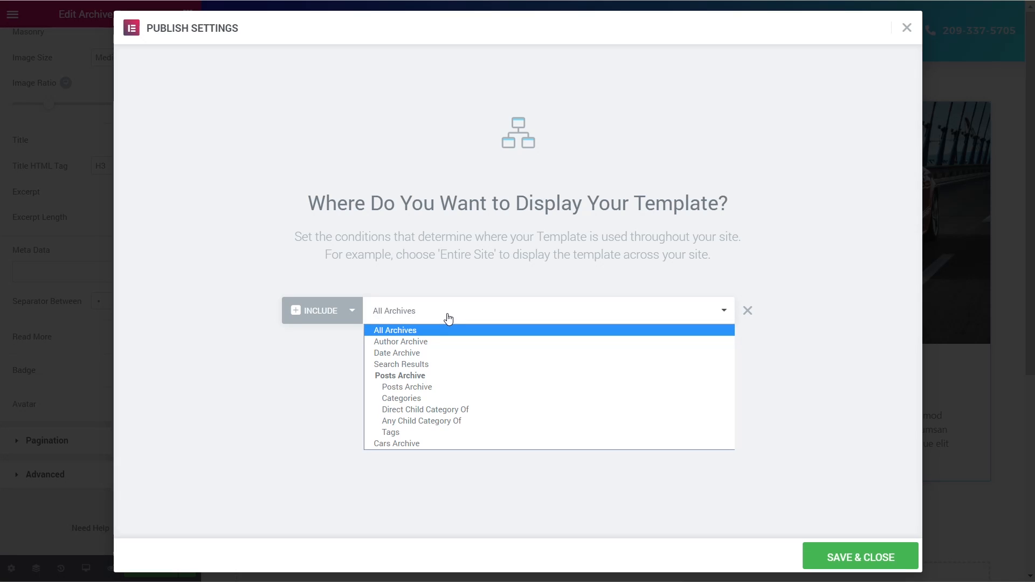
left_click(399, 442)
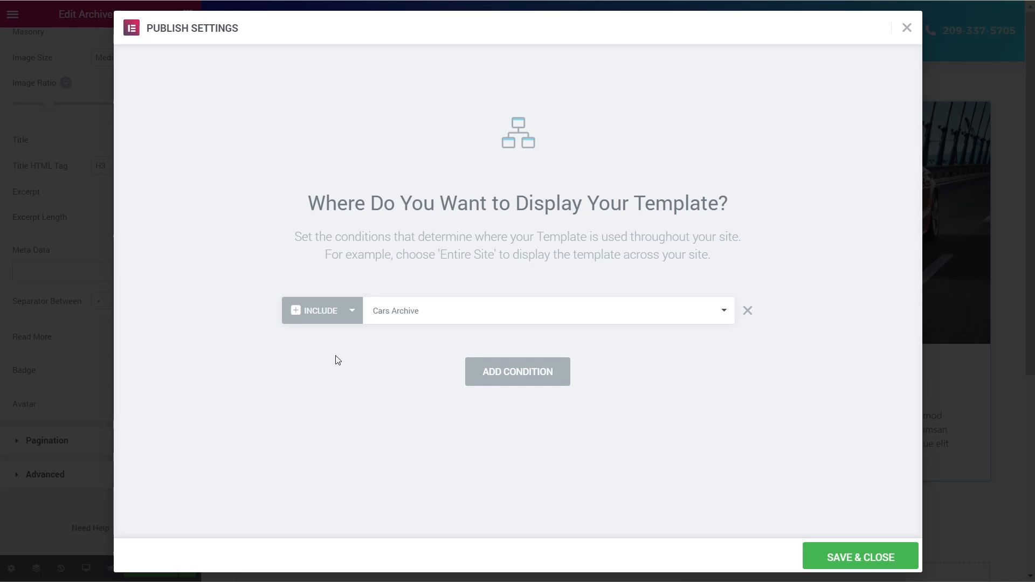
left_click(874, 560)
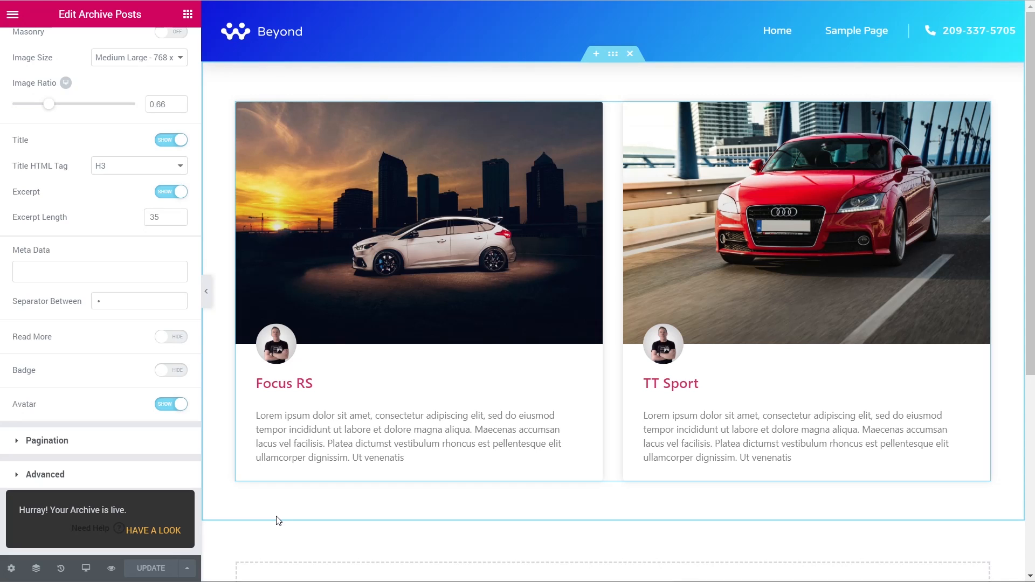
- Leave the Elementor editor for the WordPress dashboard and open the site's menu management
left_click(13, 15)
left_click(100, 371)
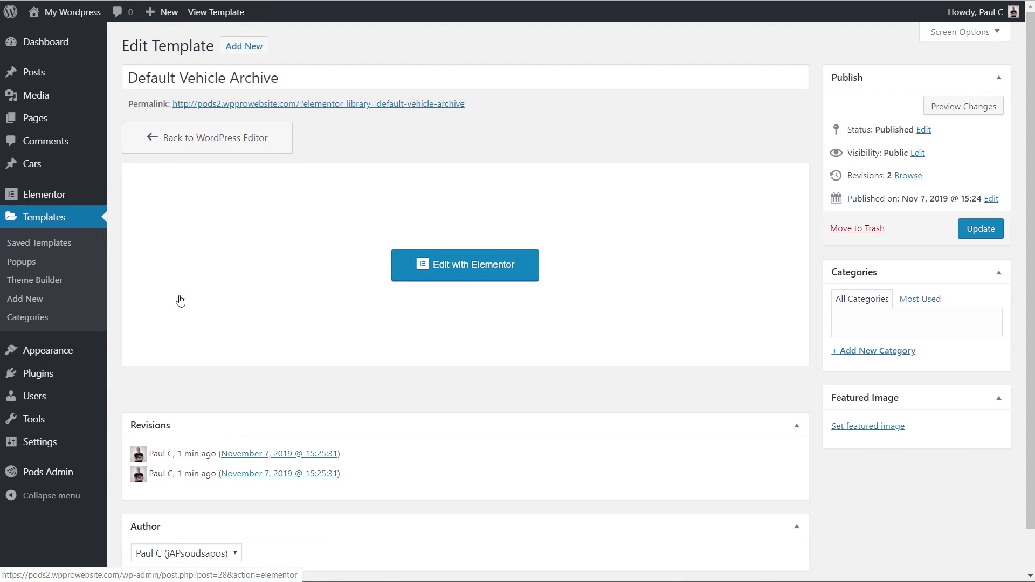
mouse_move(62, 352)
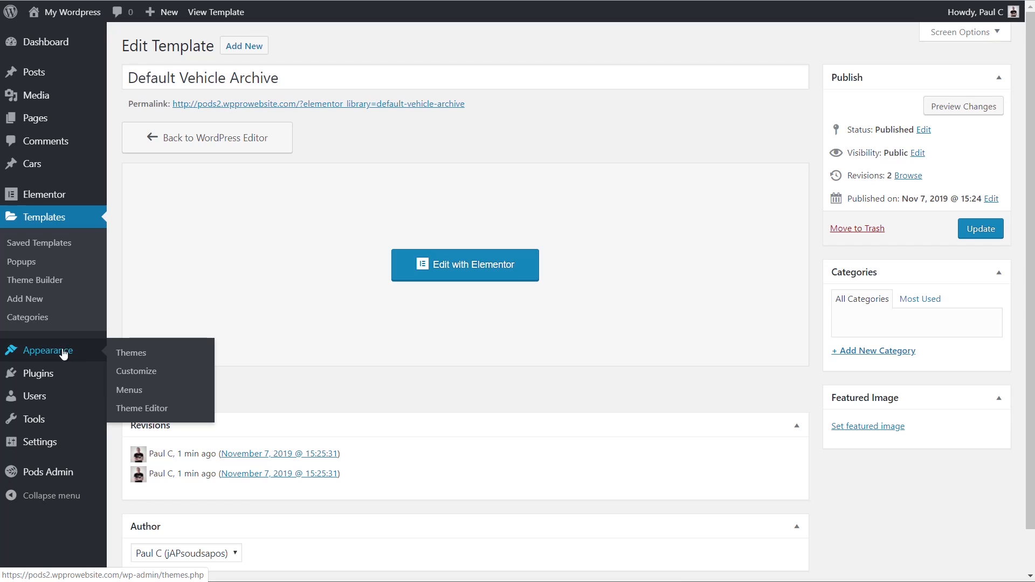
left_click(125, 391)
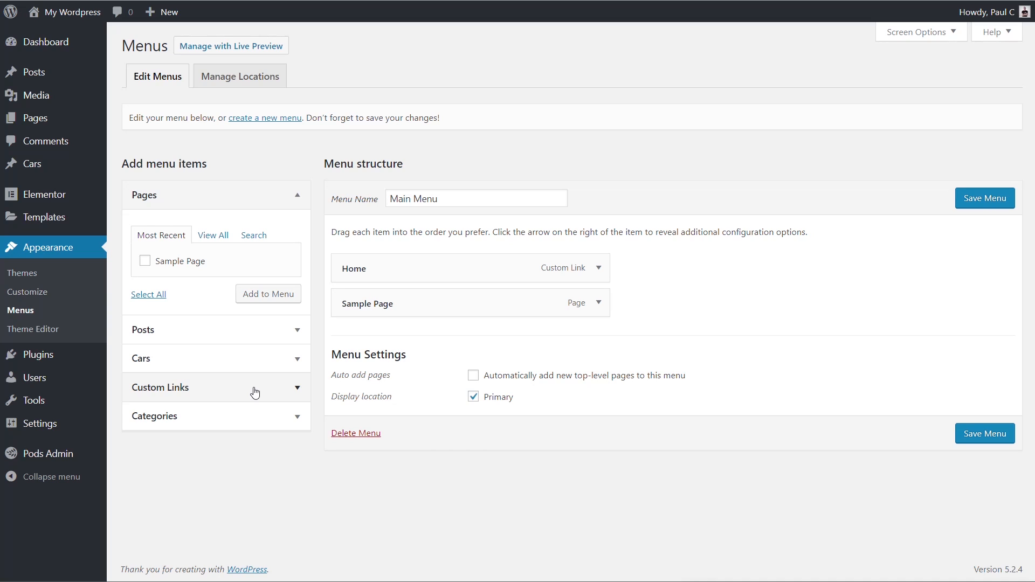
- Add a custom link labelled Cars with the URL /car/ to the Main Menu and save the menu
left_click(286, 389)
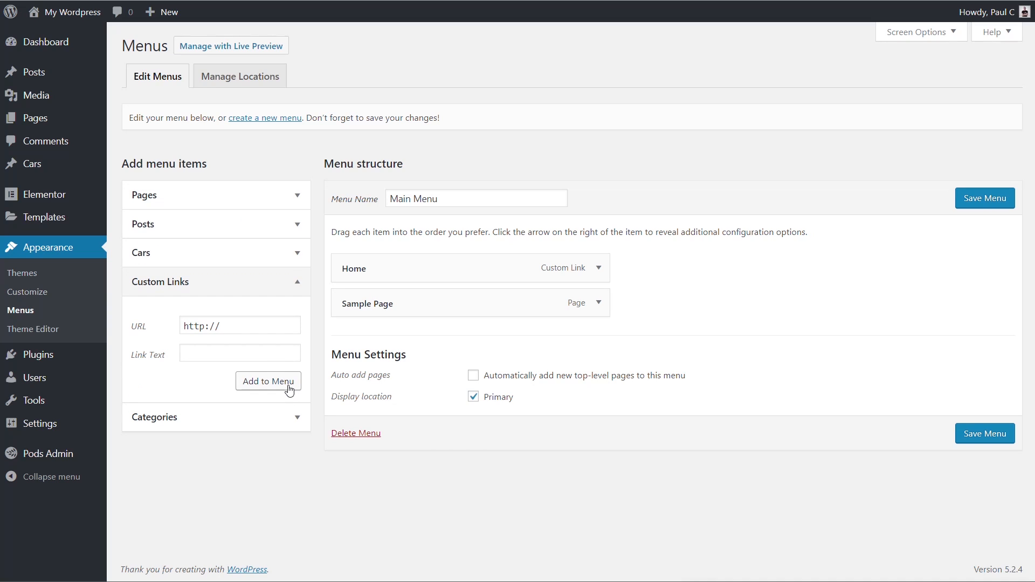
triple_click(246, 326)
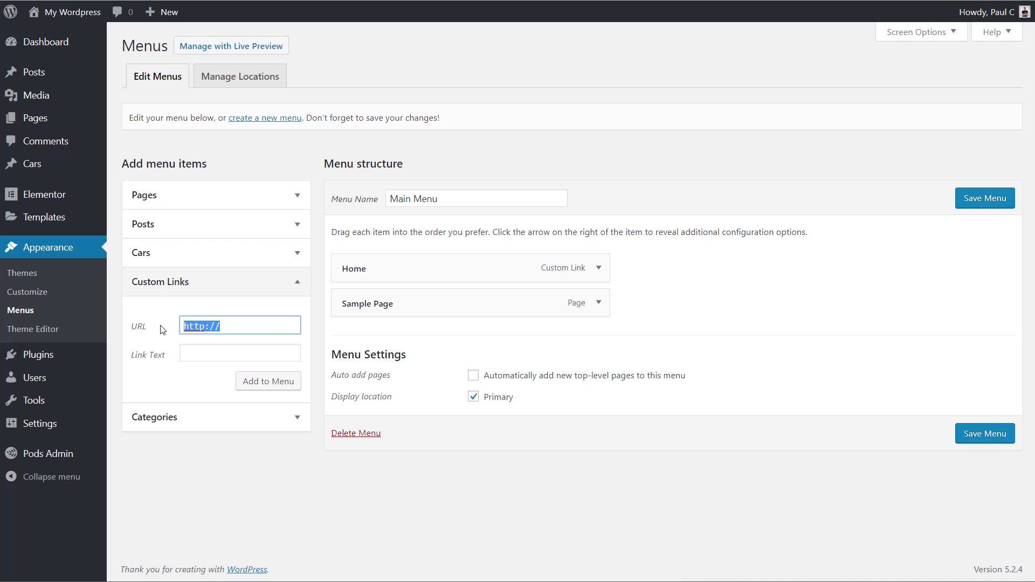
type("/")
type("car/")
left_click(213, 356)
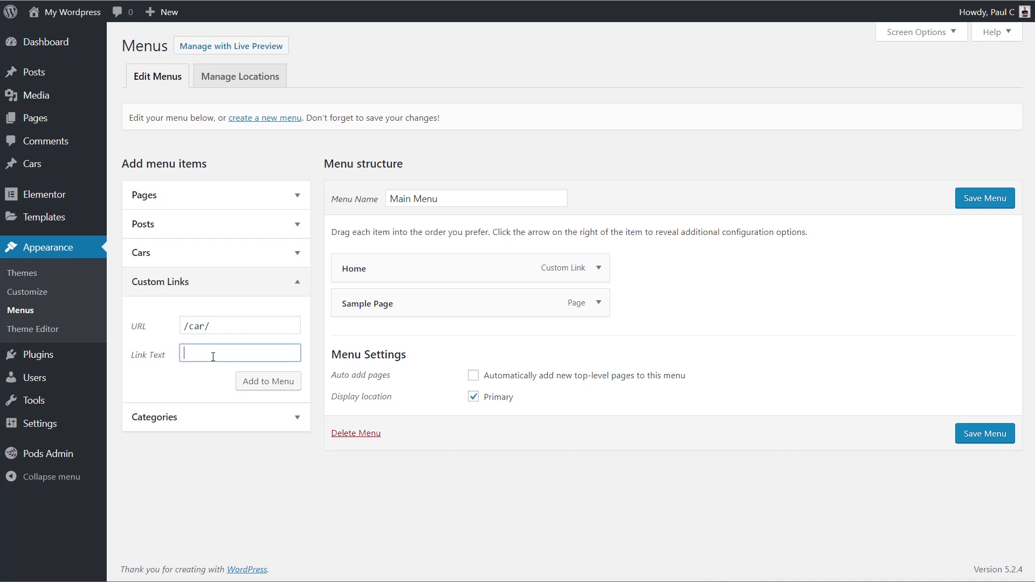
type("Cars")
left_click(270, 384)
left_click(973, 471)
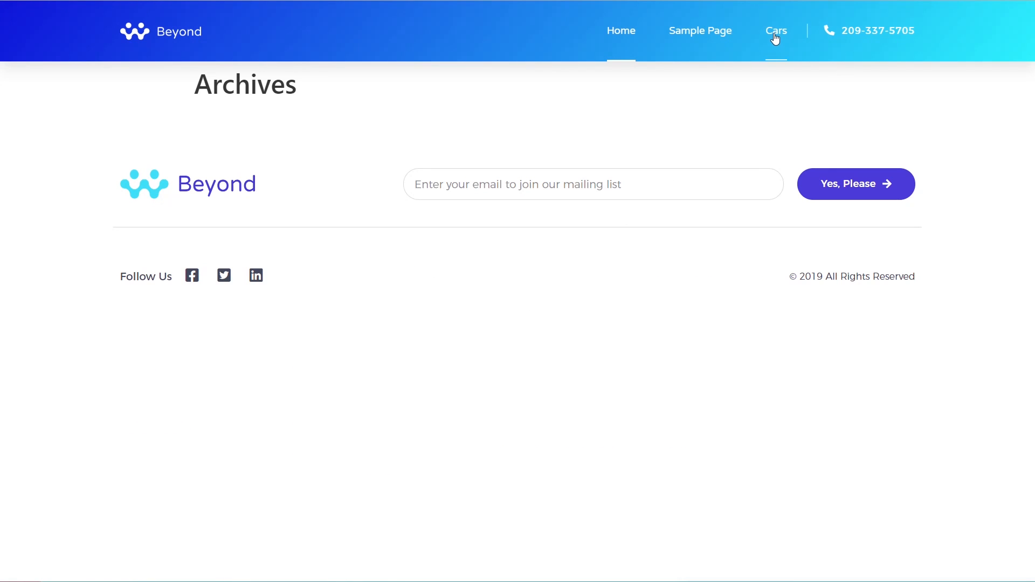
- Open the Cars archive from the live site's navigation to check the published template
left_click(775, 38)
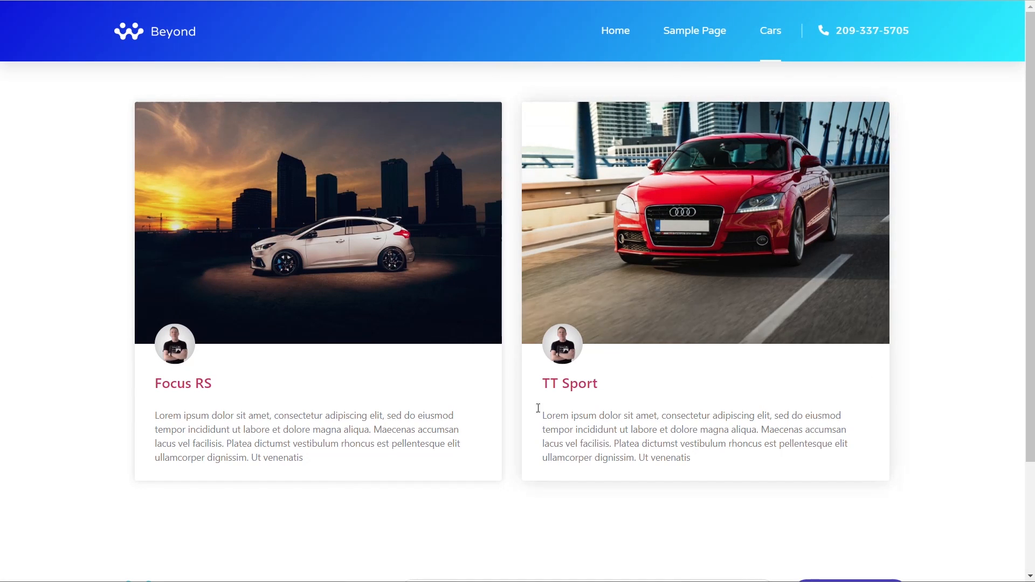
- Return to the WordPress dashboard, open the Theme Builder's Single templates and start a new one
left_click(271, 193)
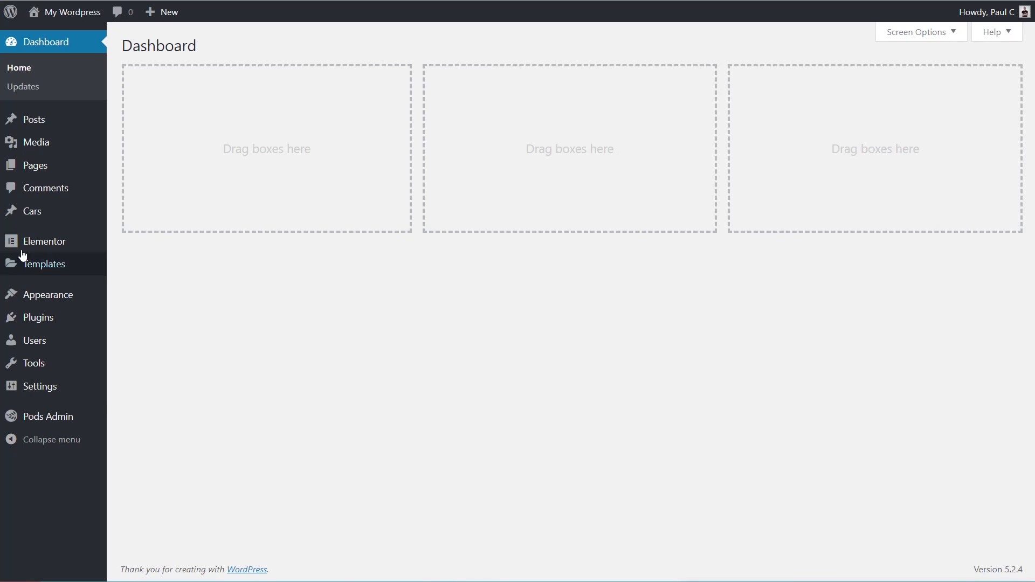
mouse_move(22, 268)
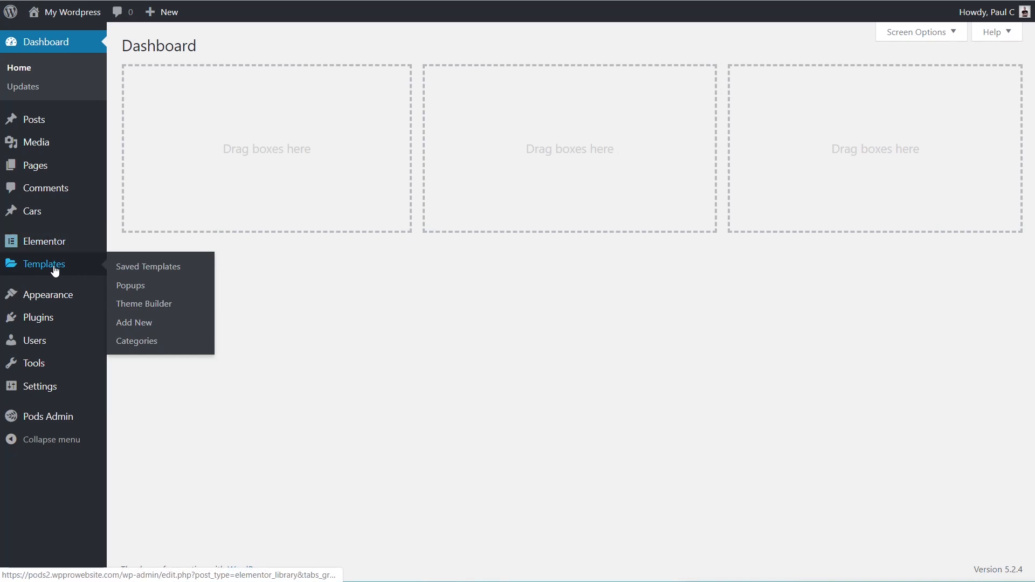
left_click(142, 306)
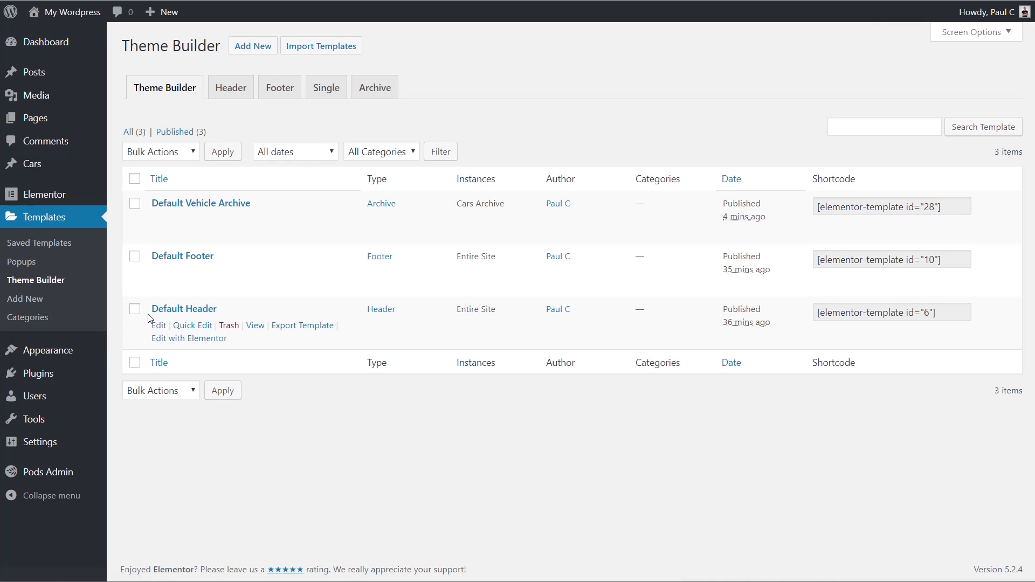
left_click(336, 96)
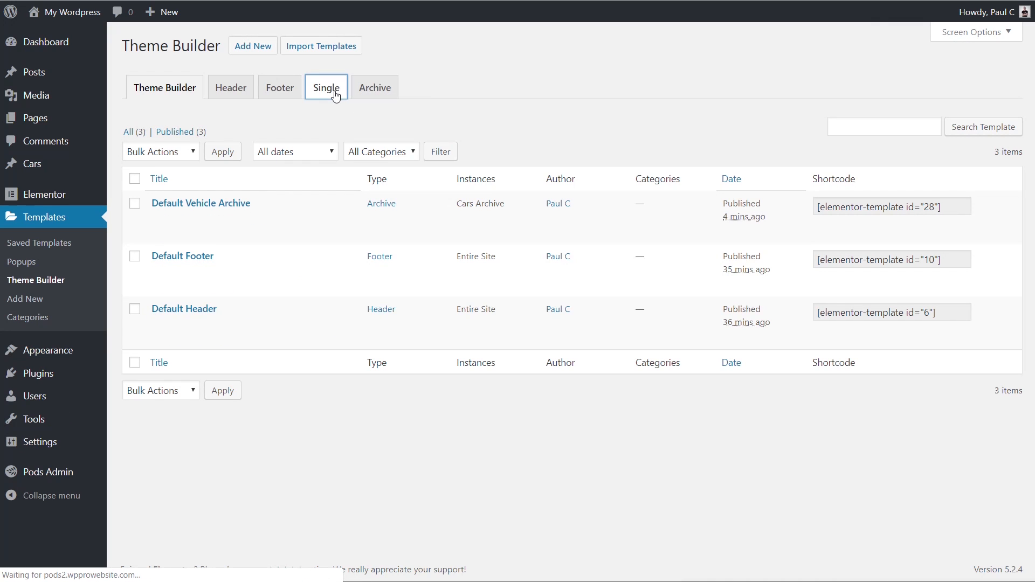
left_click(554, 359)
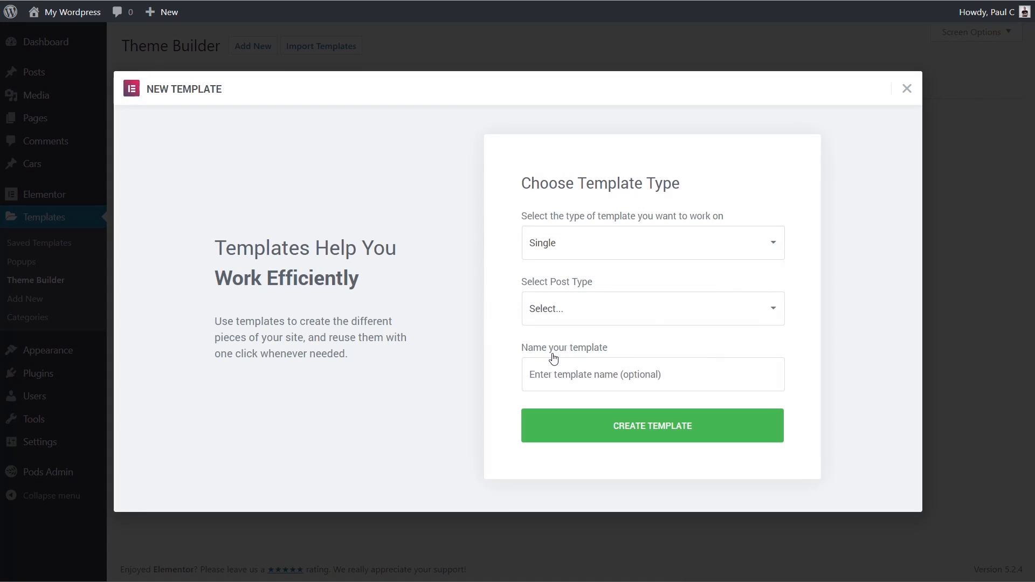
- Create the single template for the Car post type with the name Default Single Cars
left_click(586, 325)
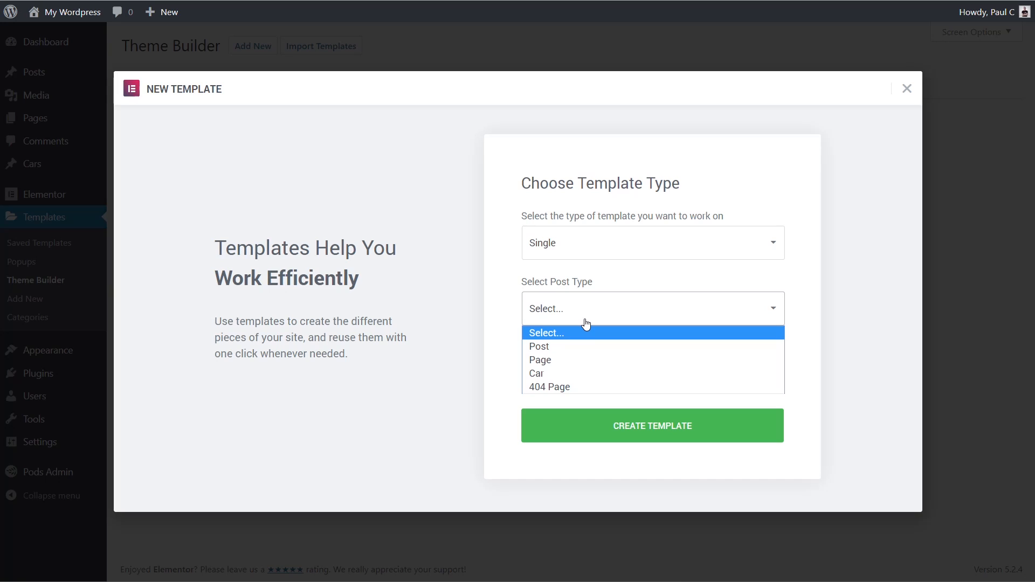
left_click(568, 373)
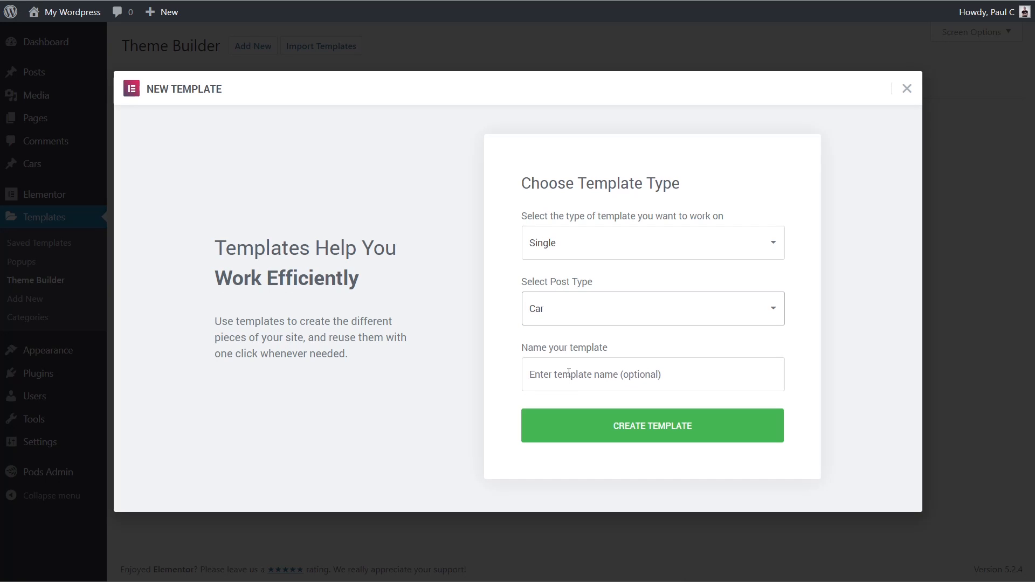
left_click(569, 374)
type("Default Sin")
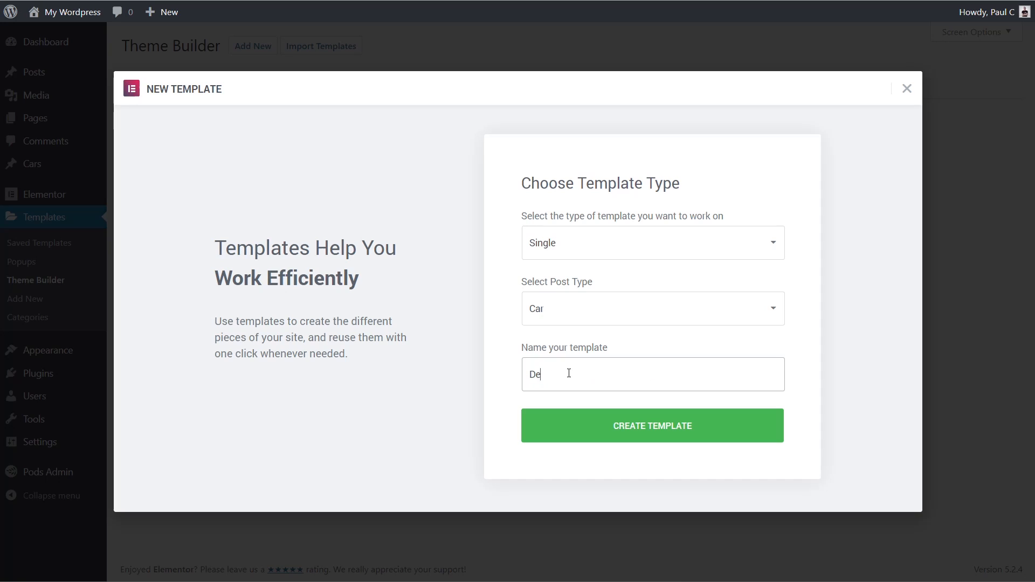
type("gle Cars")
left_click(655, 430)
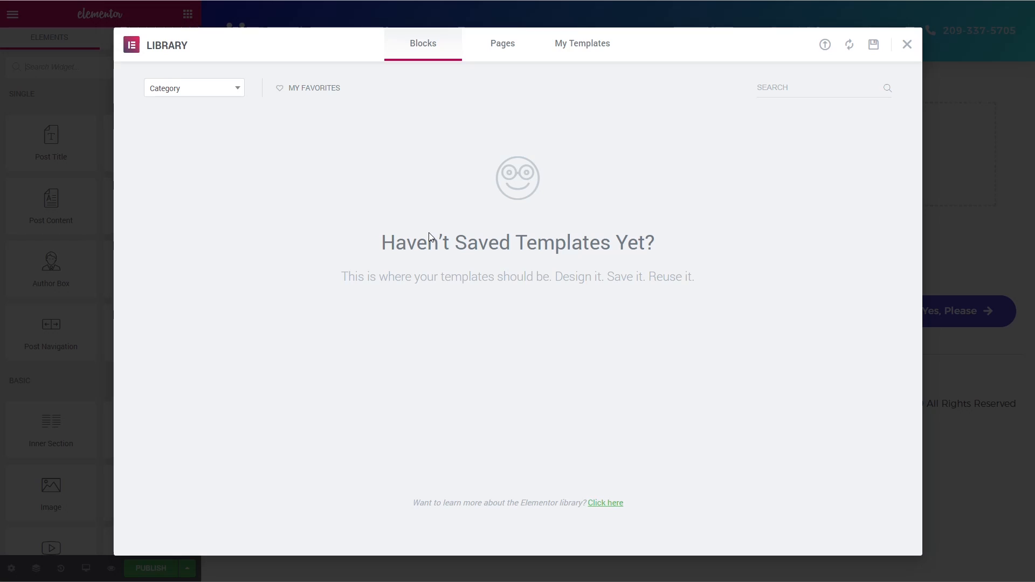
- Filter the library blocks by Single Post and insert the "8 Podcasts by Boss Women" design into the template
left_click(237, 91)
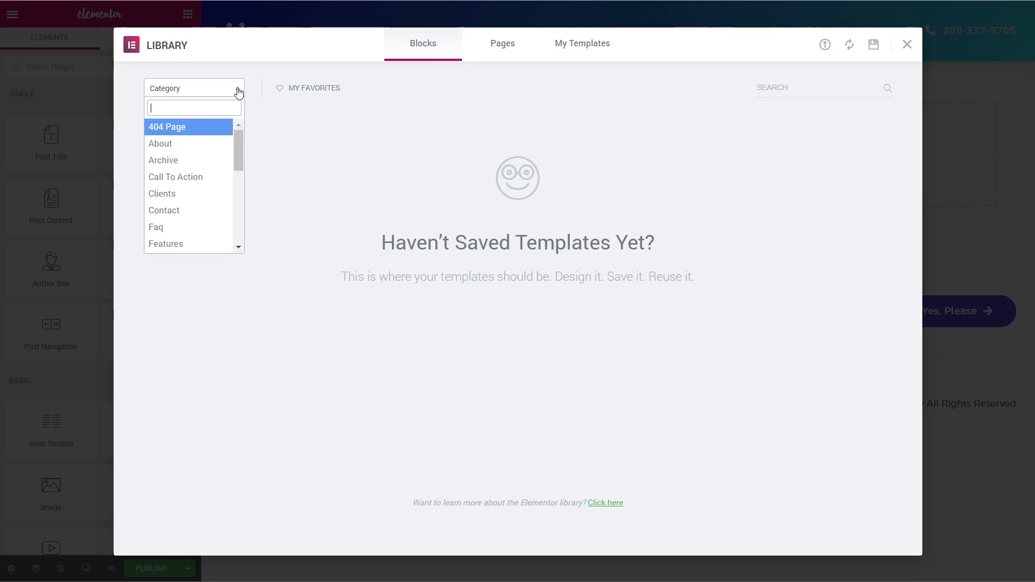
left_click_drag(239, 136, 241, 192)
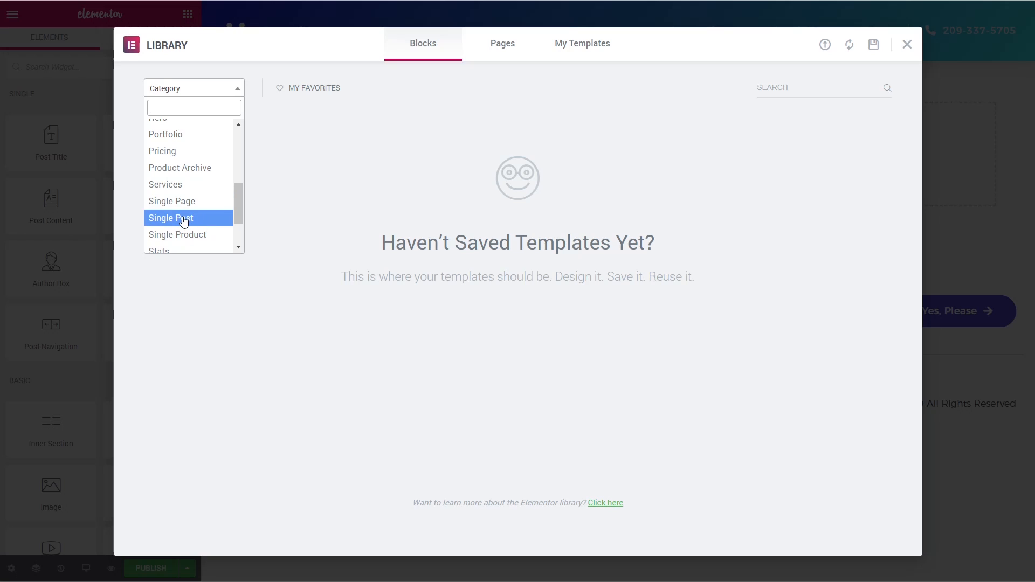
left_click(184, 220)
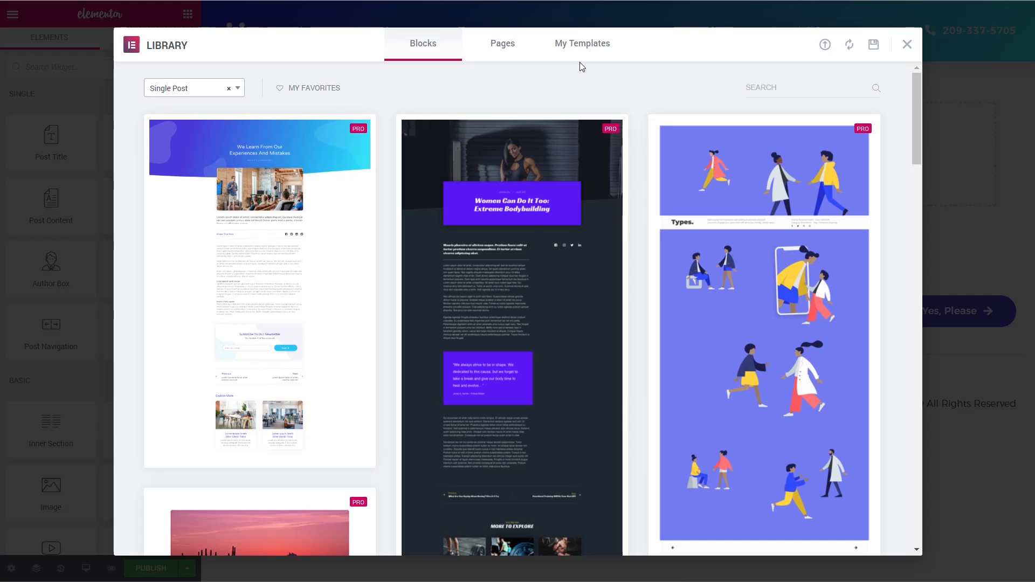
scroll(522, 271, "down", 4)
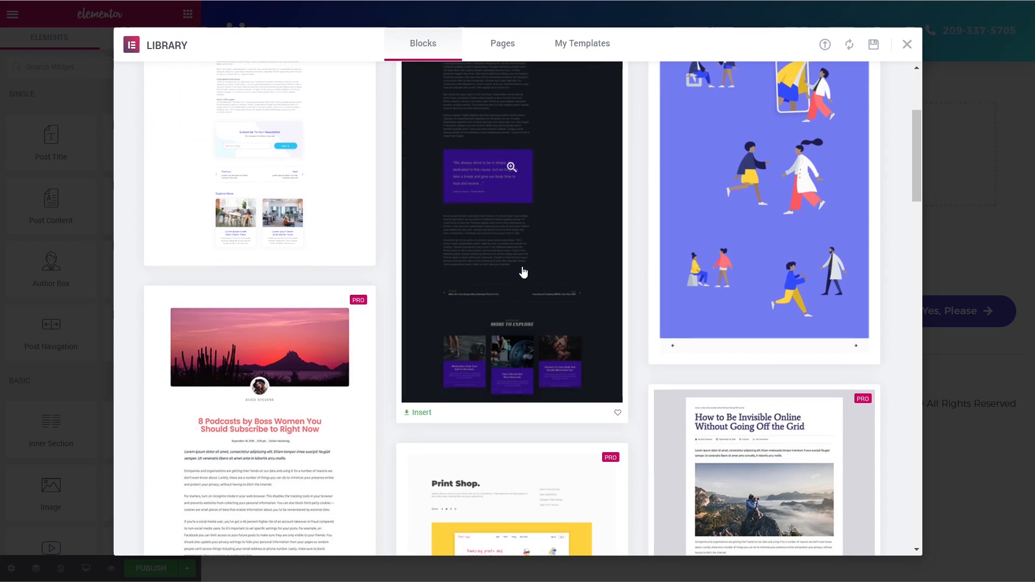
scroll(515, 296, "down", 2)
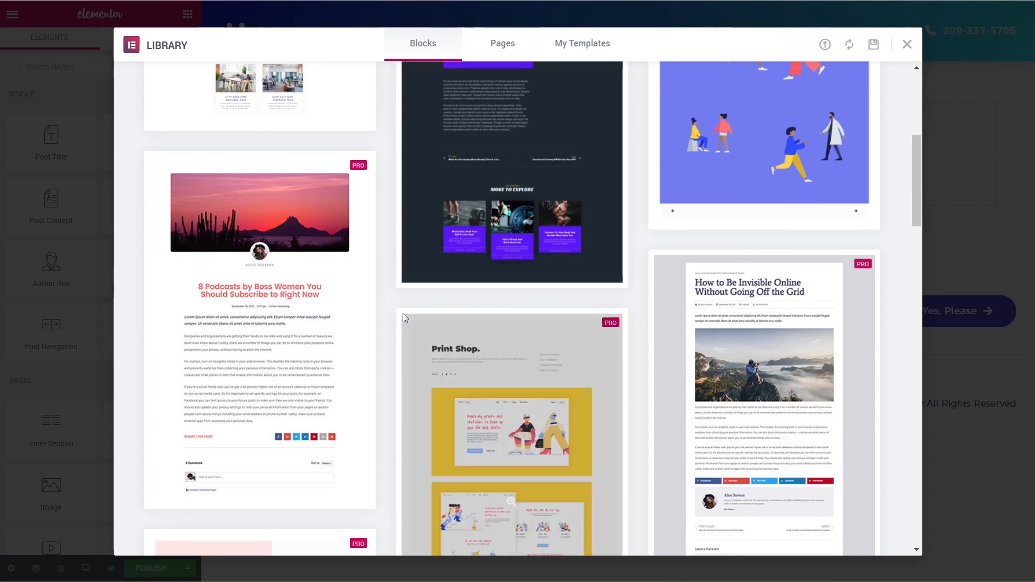
mouse_move(305, 358)
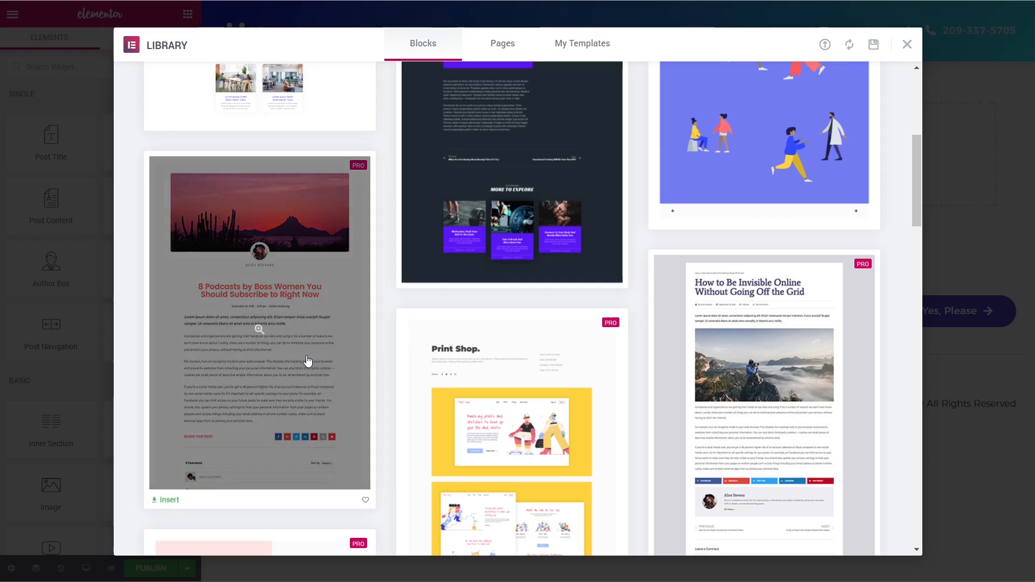
left_click(169, 499)
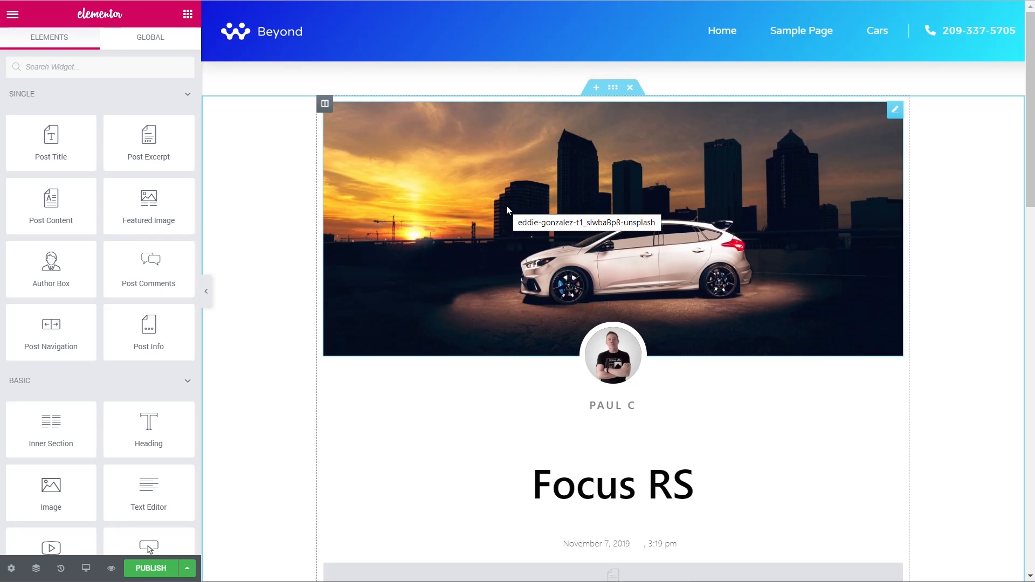
- Review the inserted layout and delete the empty Post Excerpt widget above the post content
scroll(507, 205, "down", 3)
scroll(608, 252, "down", 1)
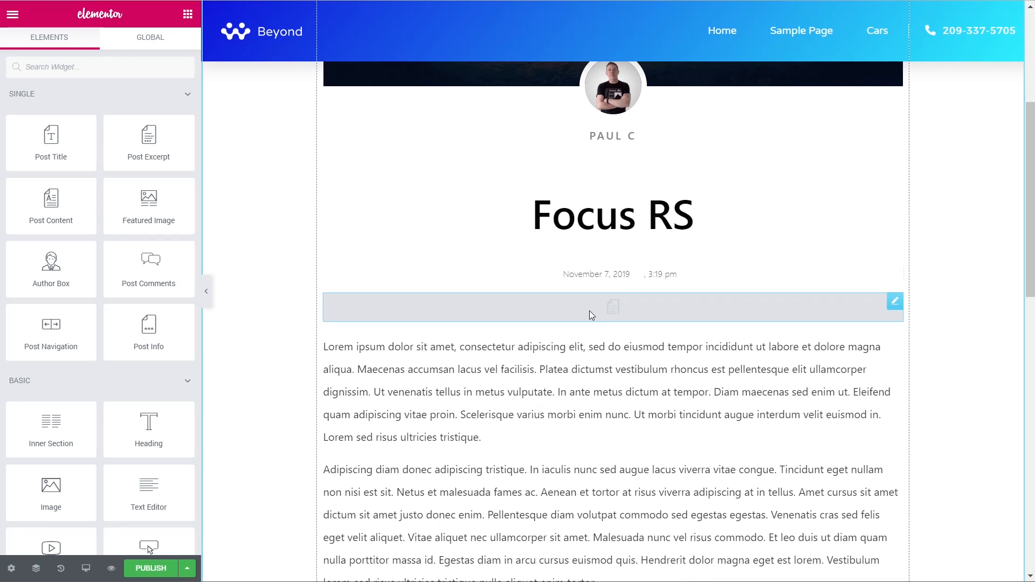
scroll(590, 313, "down", 6)
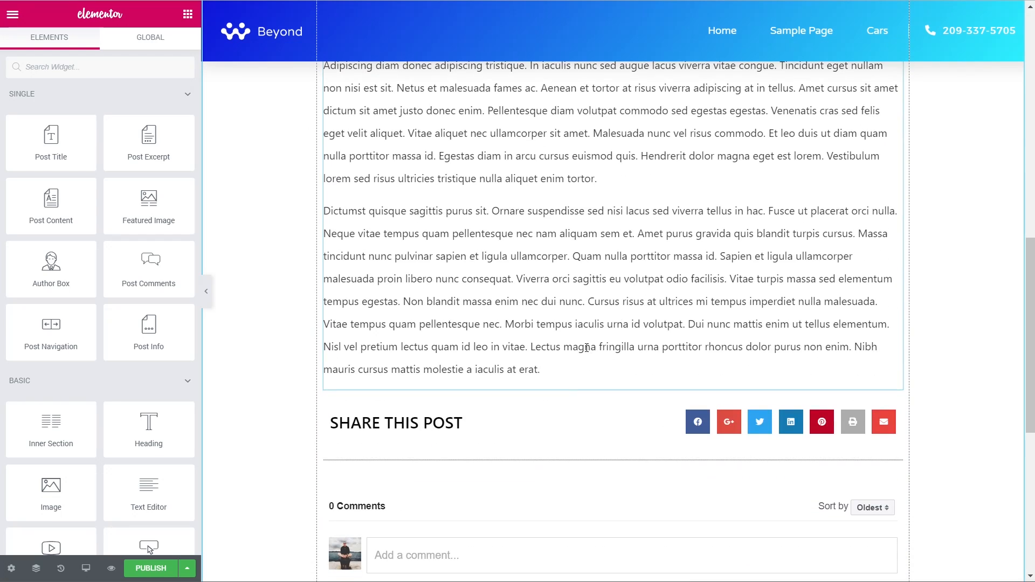
scroll(587, 348, "up", 6)
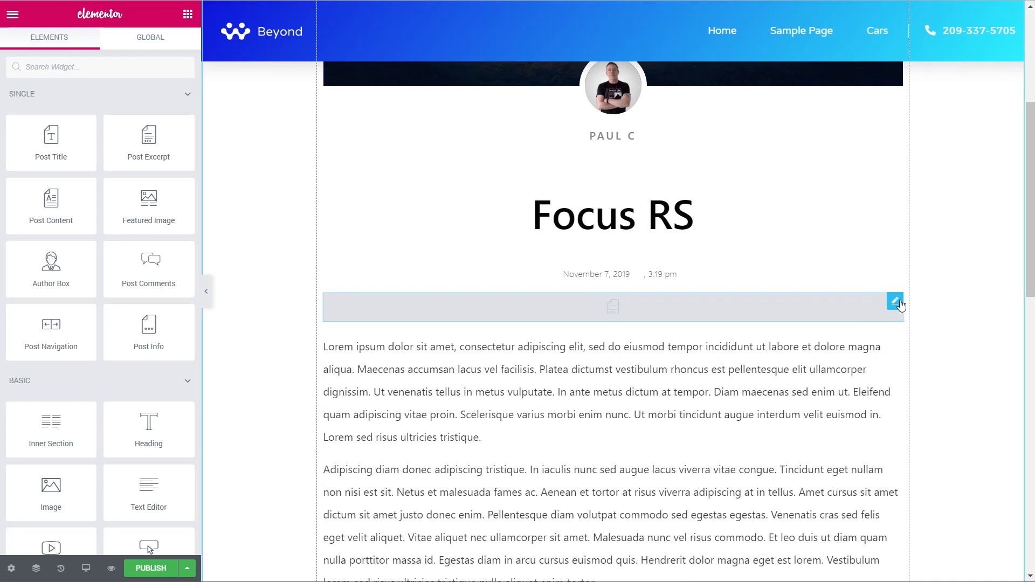
left_click(896, 302)
right_click(899, 305)
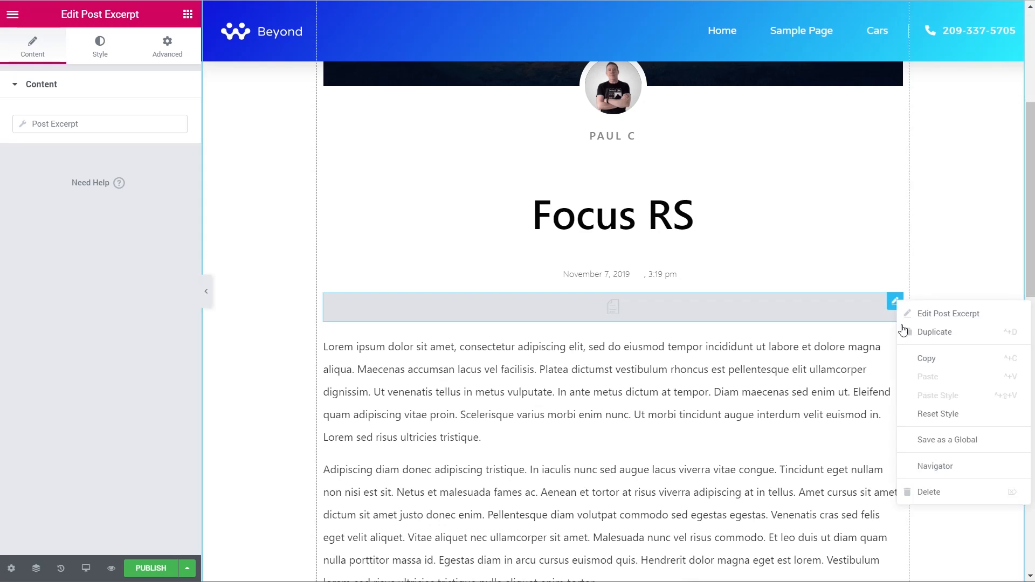
left_click(930, 492)
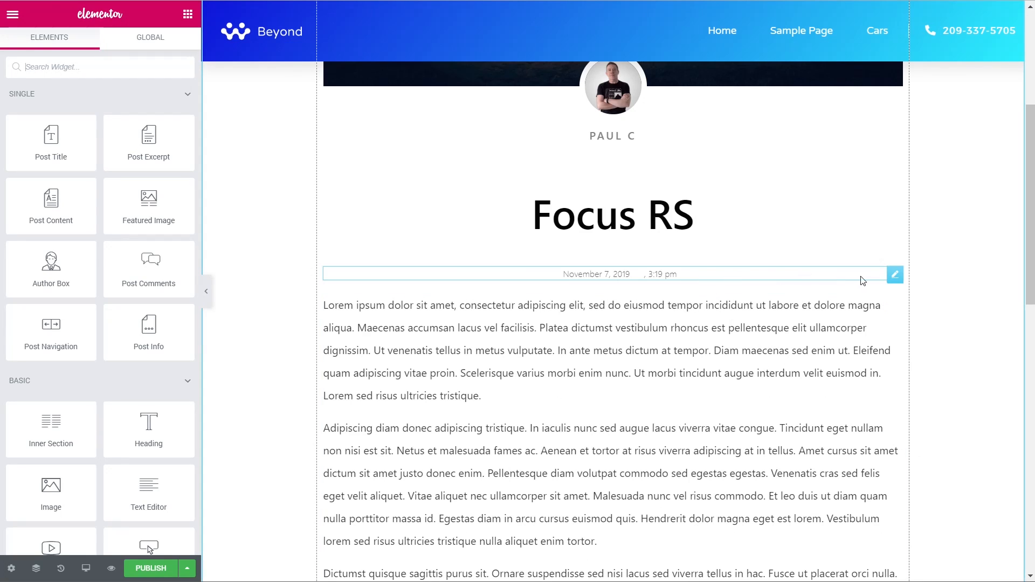
- Remove the Time and Terms items from the Post Info widget below the car title
left_click(901, 278)
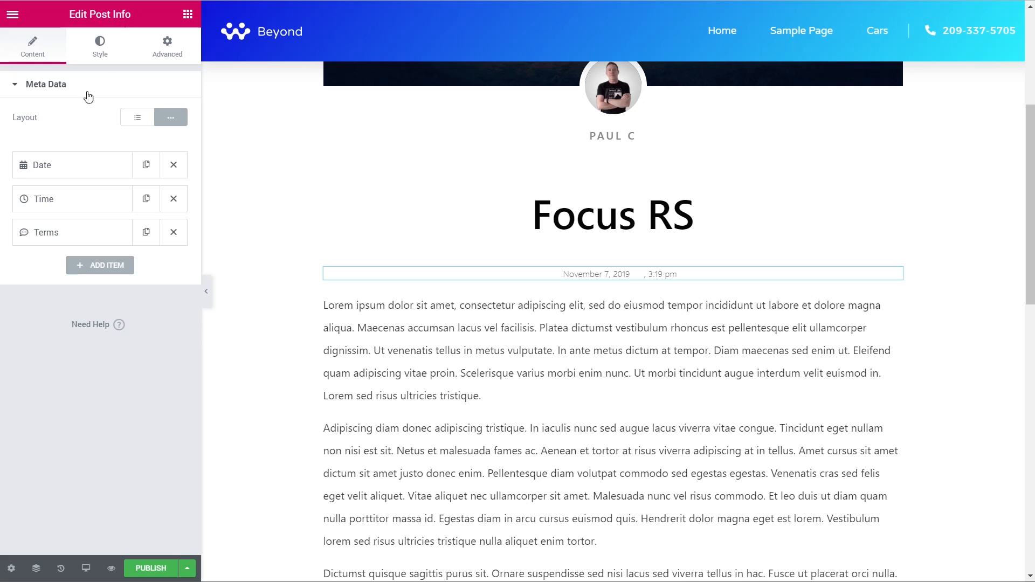
left_click(173, 199)
left_click(173, 199)
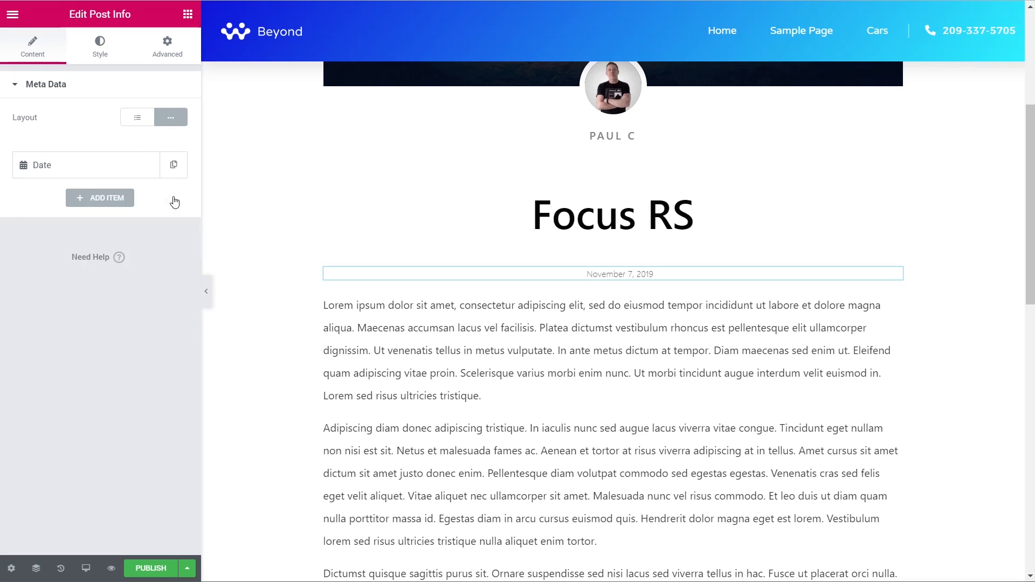
- Change the Post Info's Date item to the Custom type and use a dynamic Pods Field as its content
left_click(95, 168)
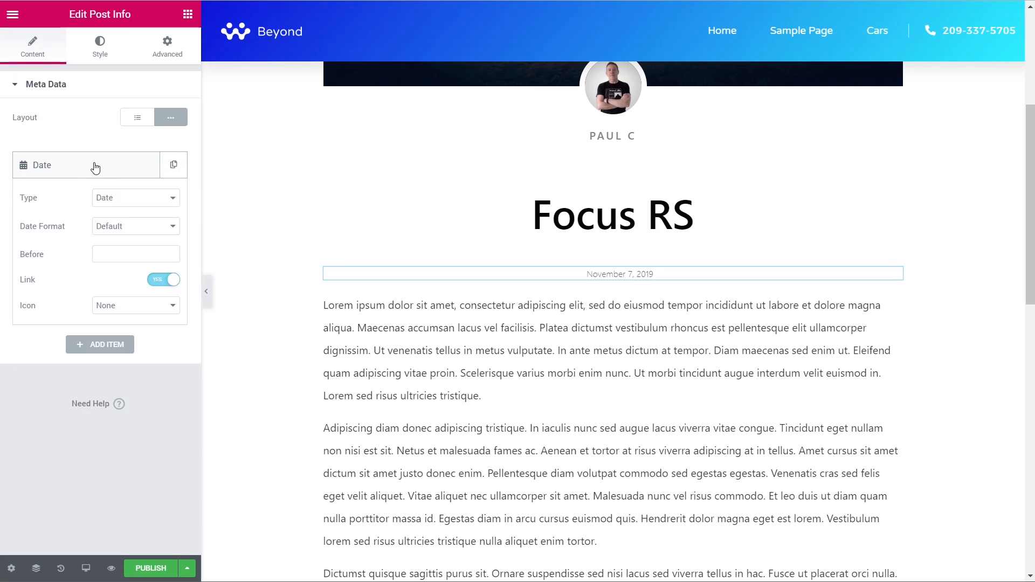
left_click(120, 200)
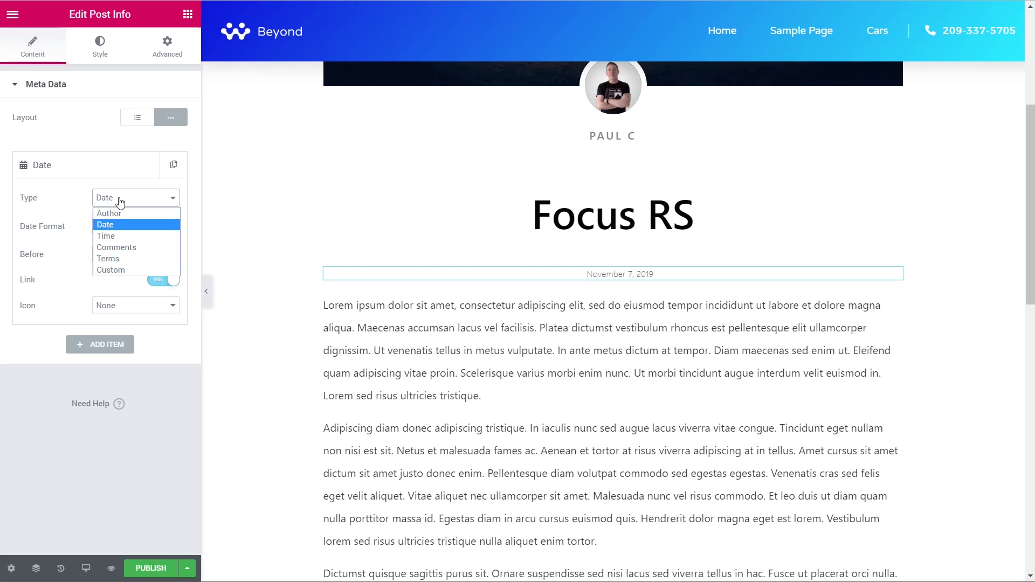
left_click(121, 270)
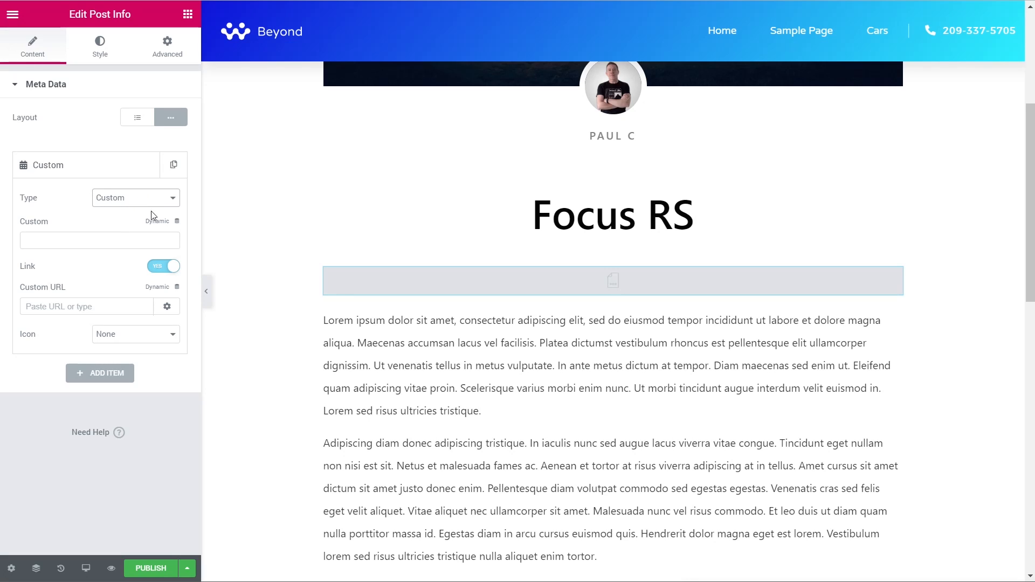
left_click(177, 221)
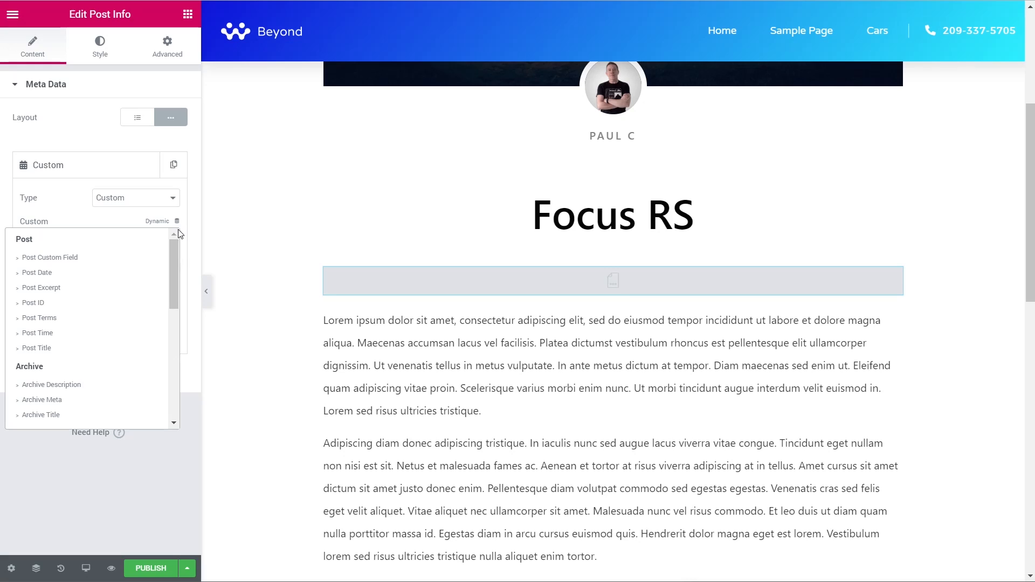
left_click_drag(175, 257, 176, 373)
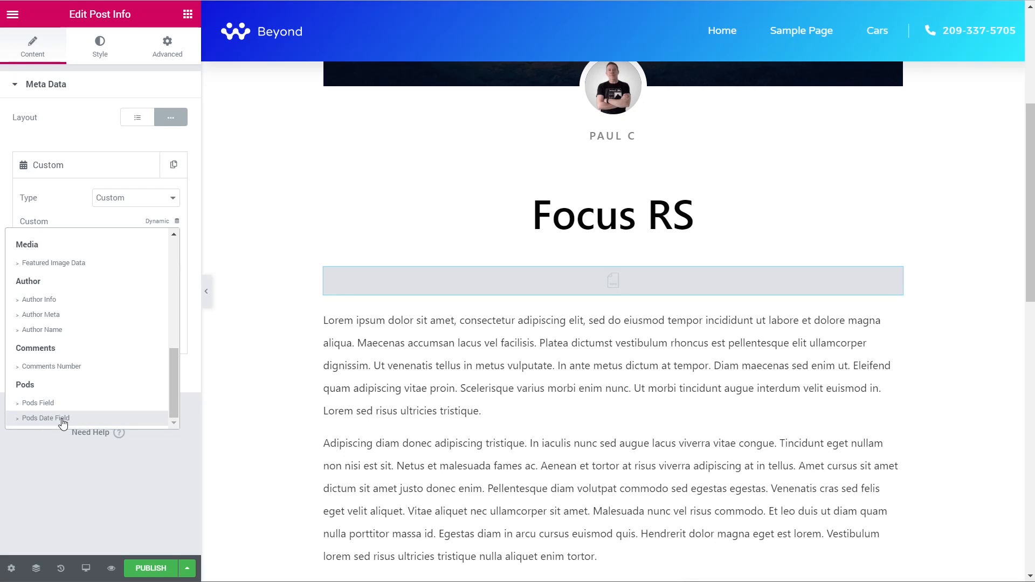
left_click(37, 405)
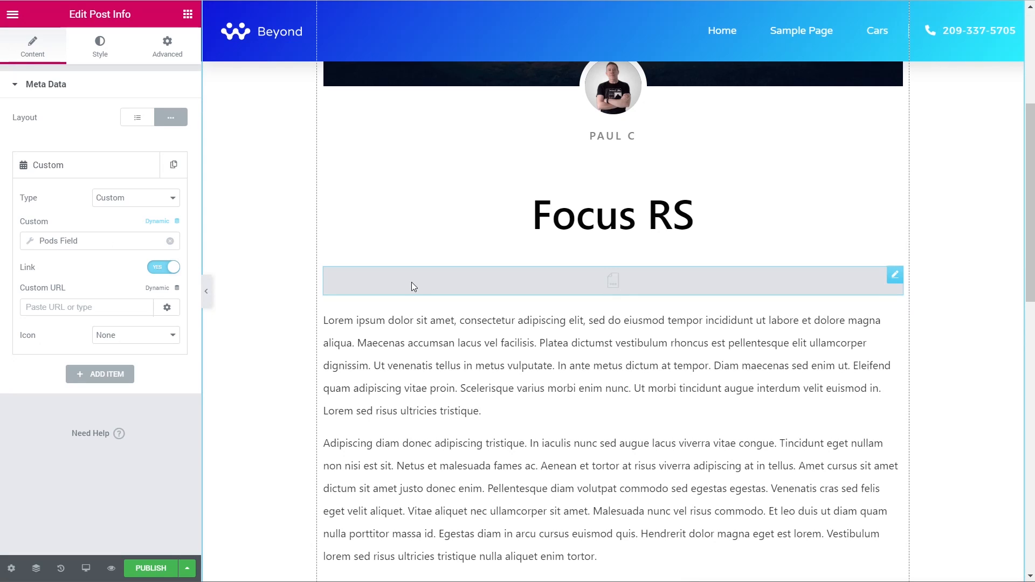
- Set the Pods Field's key to Vehicle Manufacturer
left_click(30, 247)
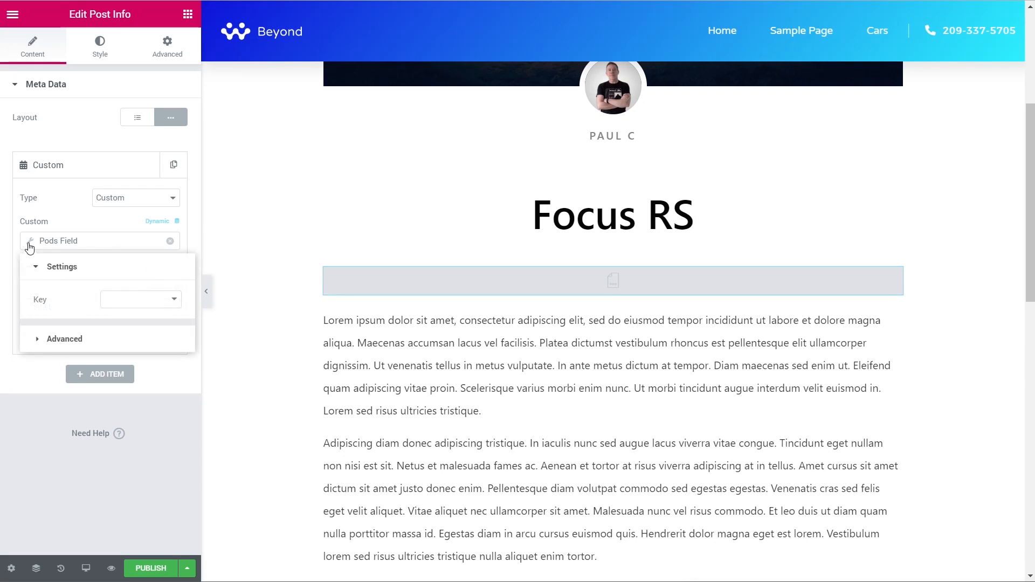
left_click(136, 302)
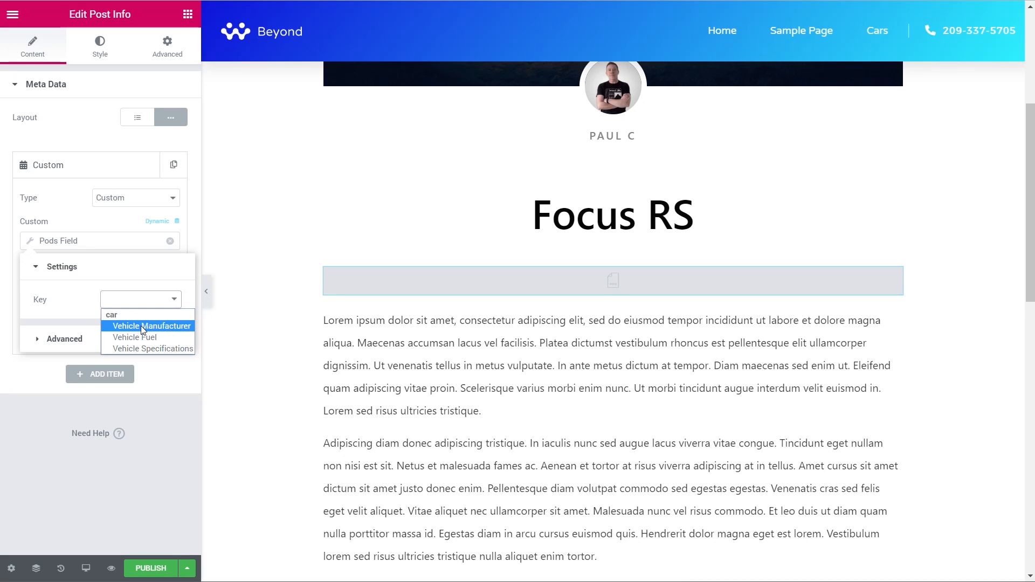
left_click(141, 326)
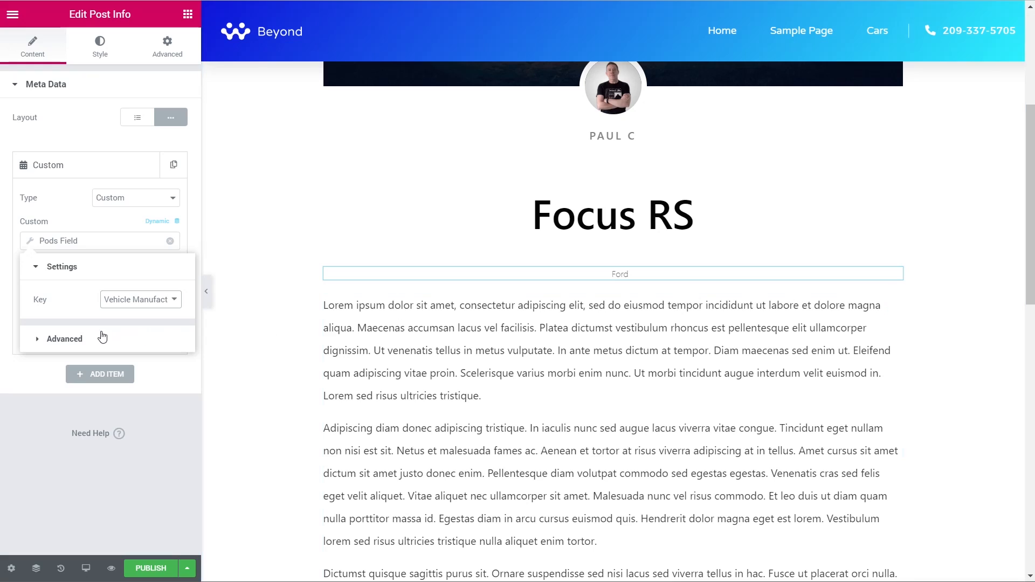
- Add the text "Manufacturer:" before the Pods Field value and close its settings
left_click(61, 340)
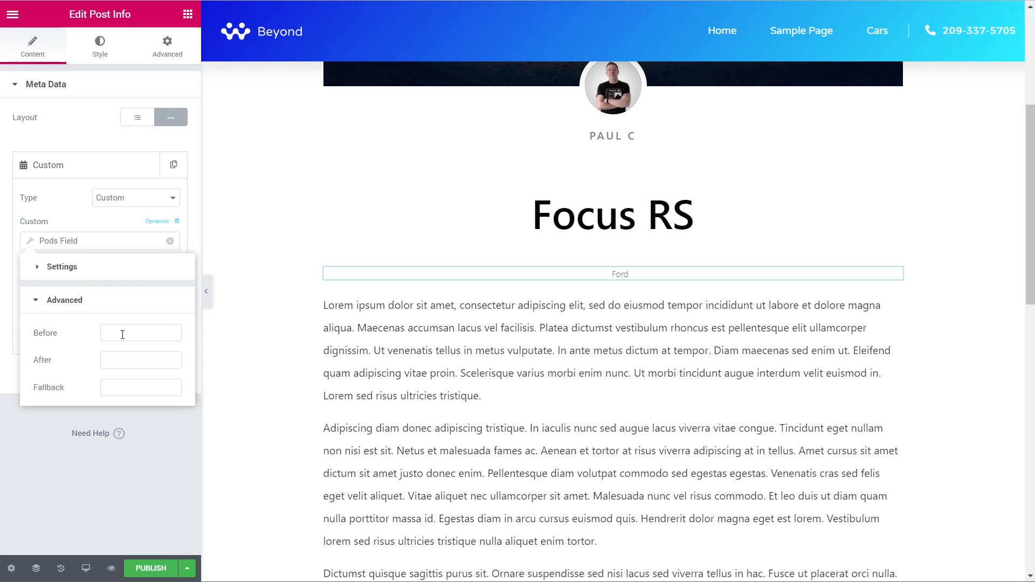
left_click(123, 335)
type("Manufacturer:")
left_click(63, 301)
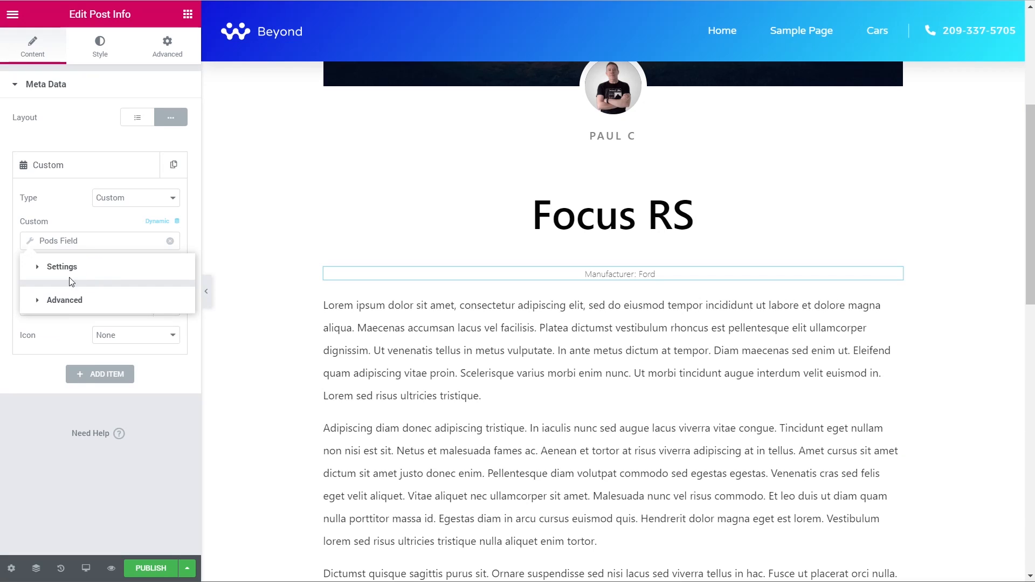
left_click(58, 243)
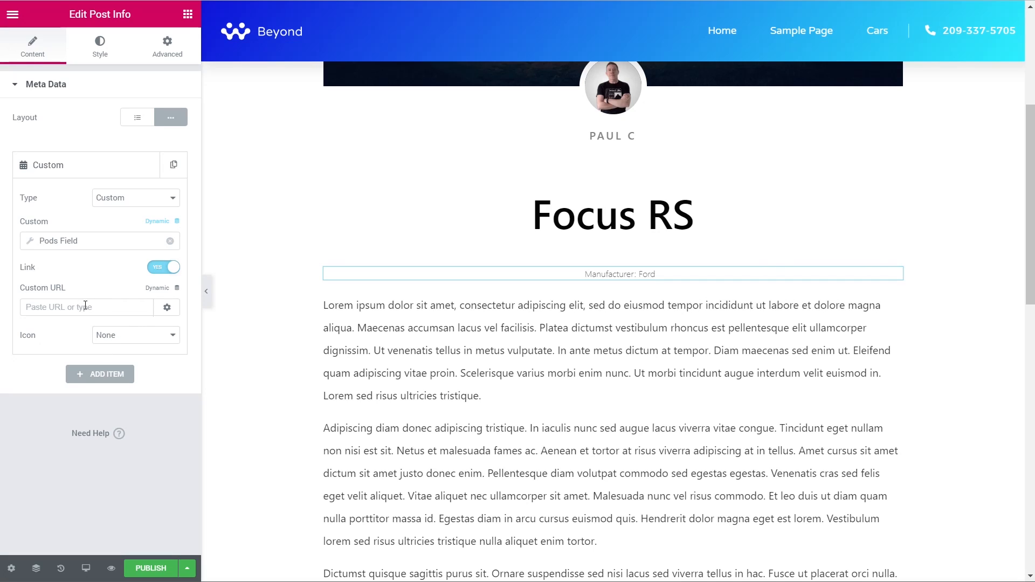
- Turn off the link on the Post Info's manufacturer item and set its icon option to Custom
left_click(159, 270)
left_click(121, 341)
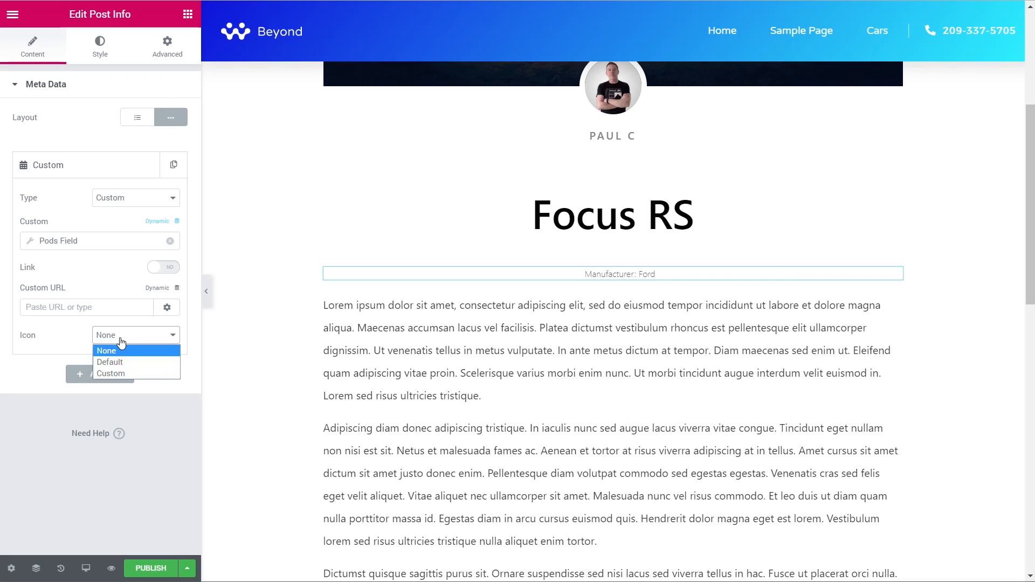
left_click(122, 374)
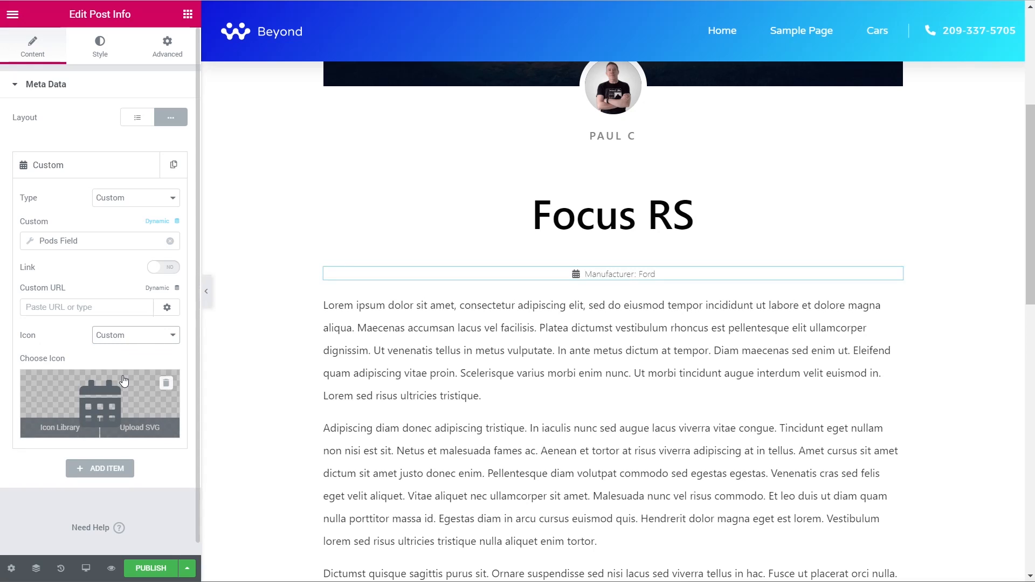
- Find the Tag icon in the icon library with the search "tag", insert it for the manufacturer item, and collapse the item
left_click(60, 427)
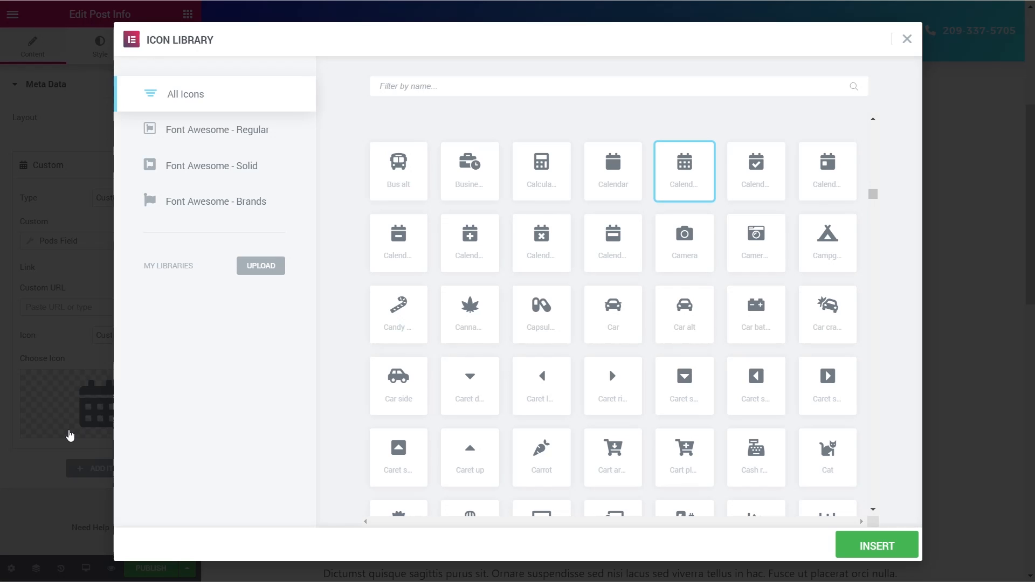
left_click(430, 87)
type("tag")
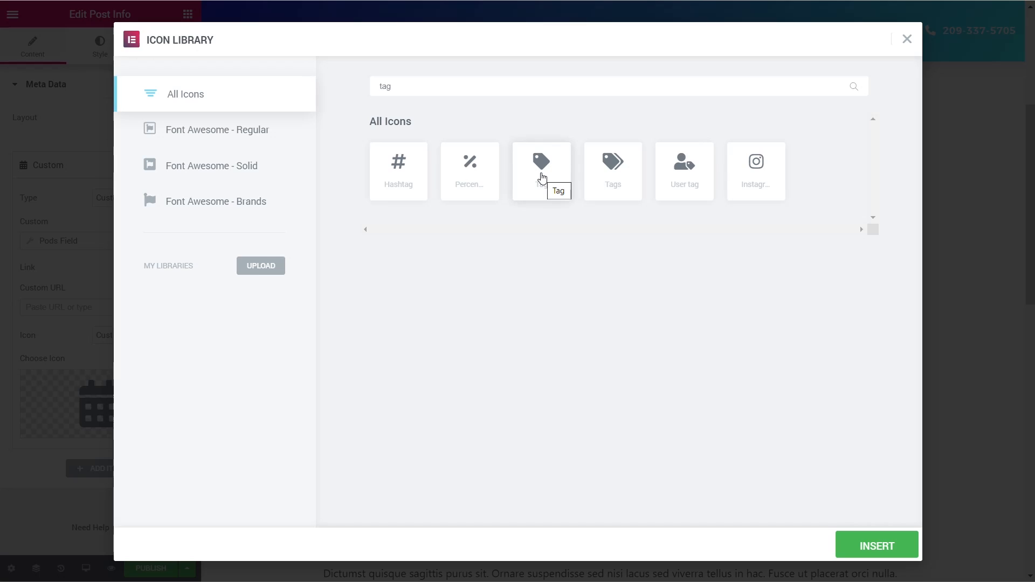
left_click(539, 168)
left_click(883, 550)
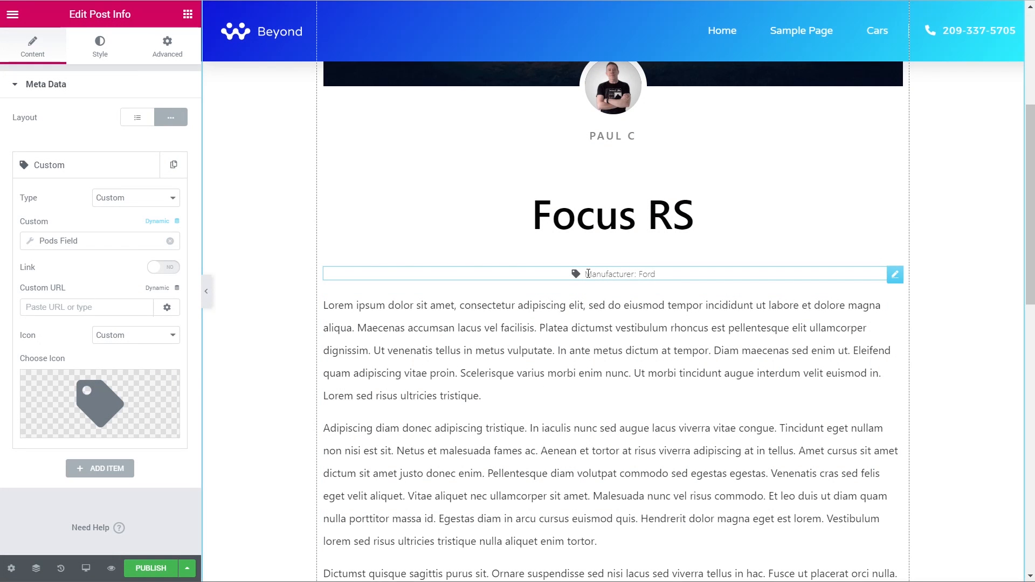
left_click(83, 170)
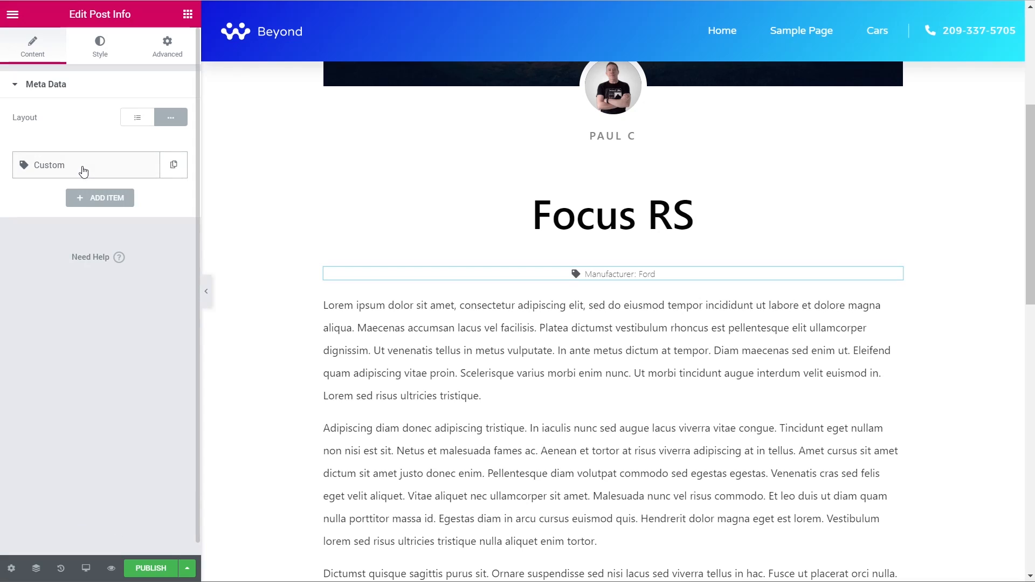
- Duplicate the manufacturer item in the Post Info and set the copy's Pods Field key to Vehicle Fuel
left_click(174, 168)
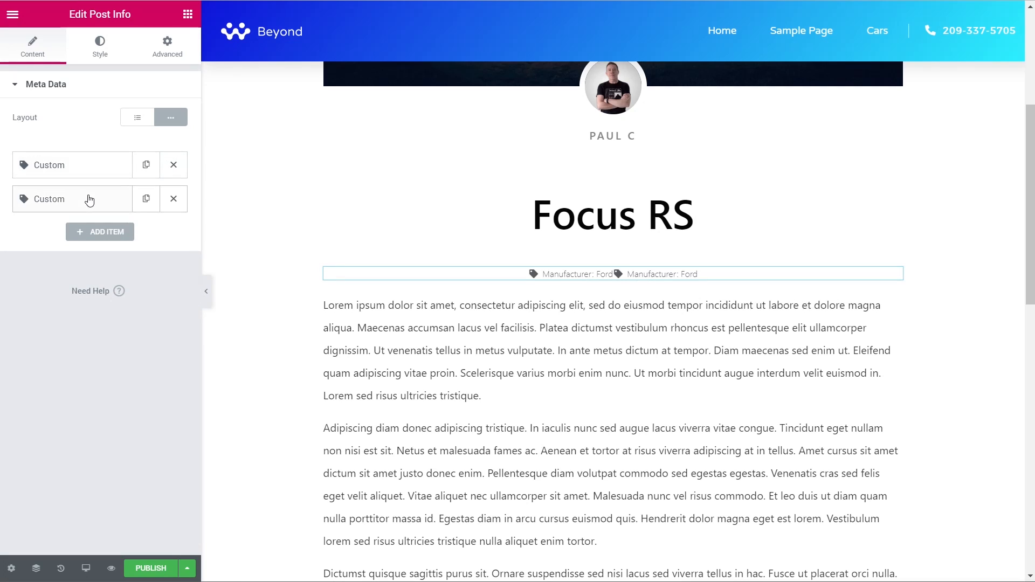
left_click(89, 200)
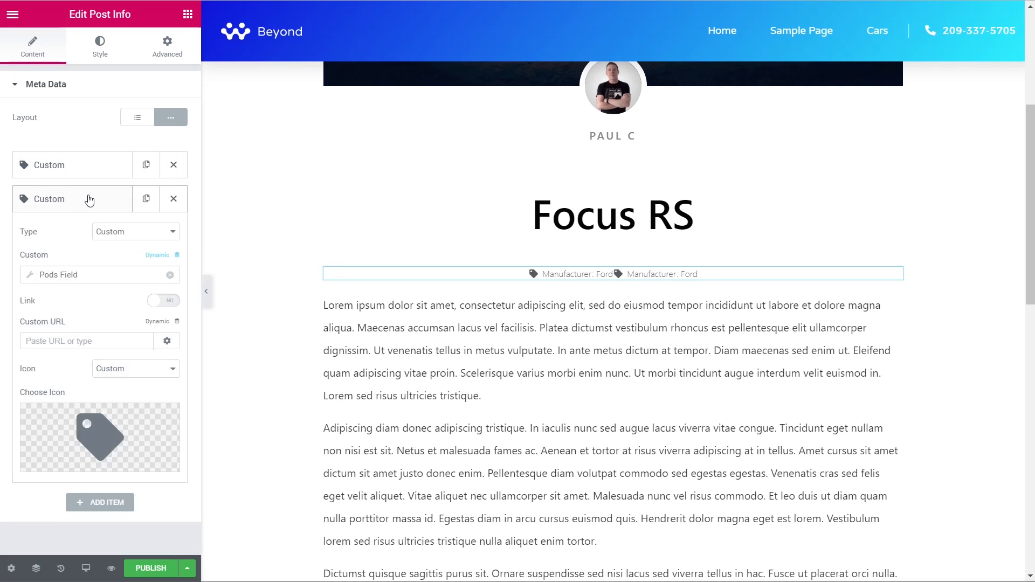
left_click(32, 278)
left_click(129, 335)
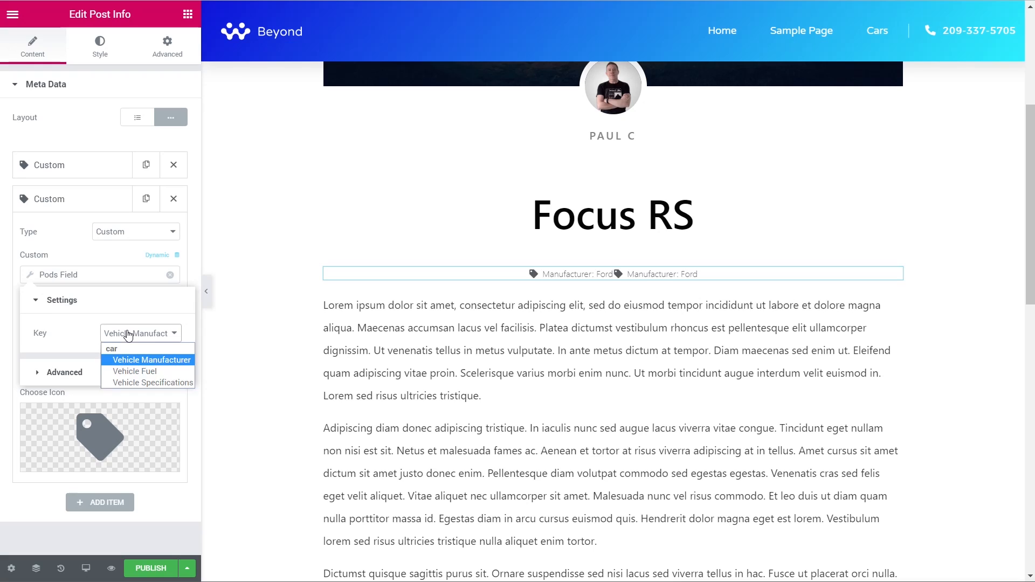
left_click(135, 372)
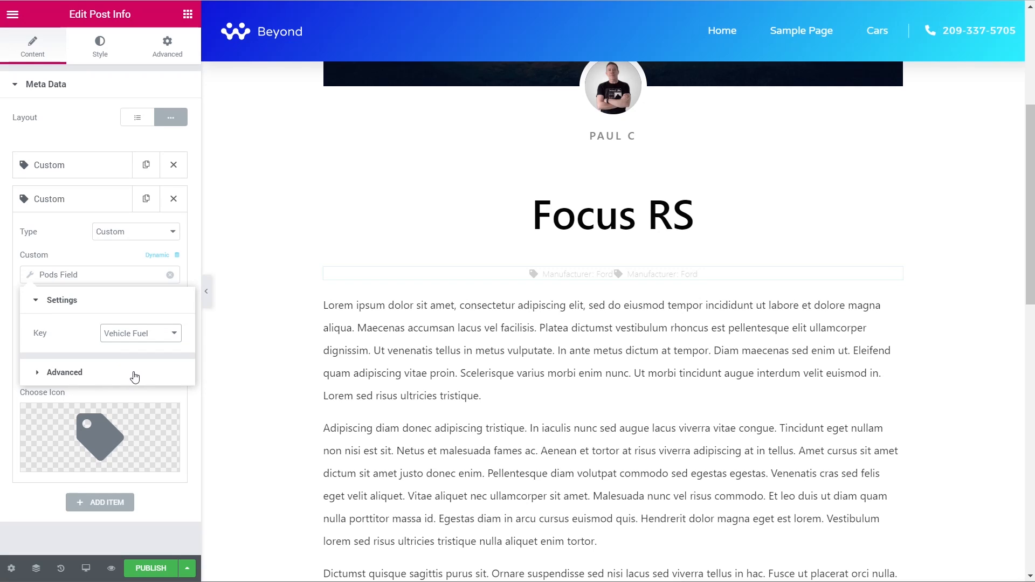
- Replace the text before the duplicated item's Pods Field value with "Fuel Type:" and collapse the item
left_click(63, 373)
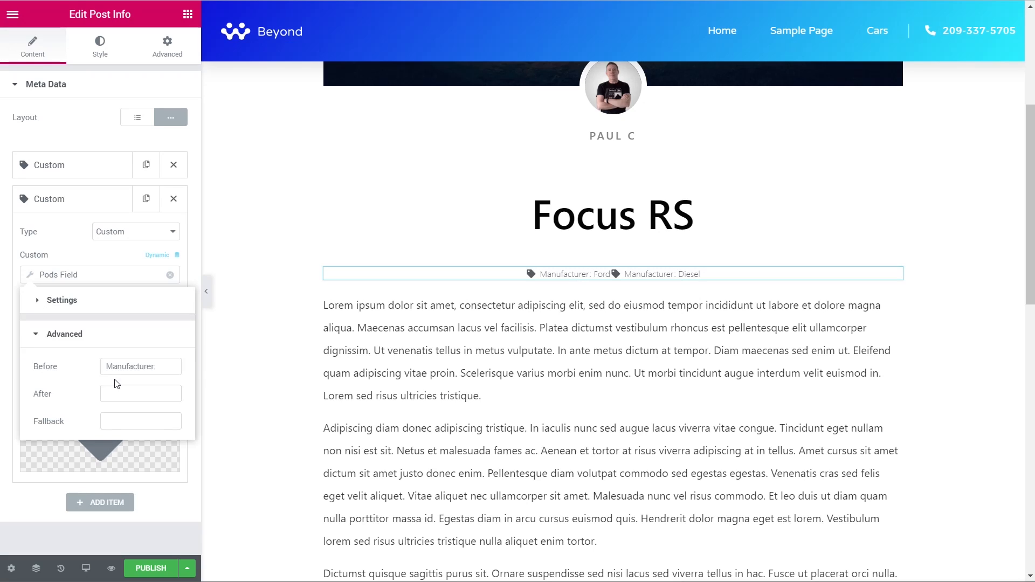
triple_click(153, 367)
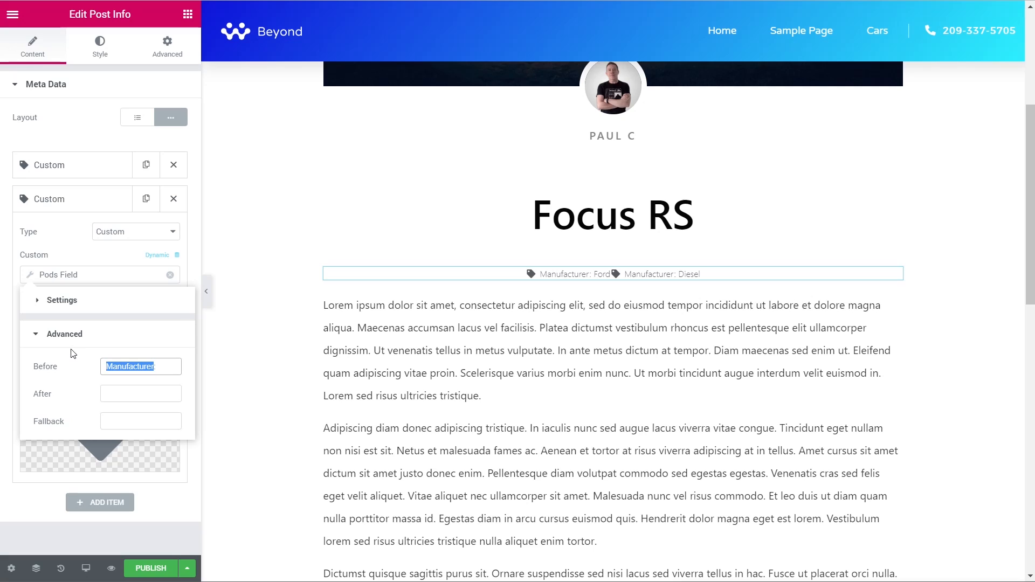
type("Fuel Type:")
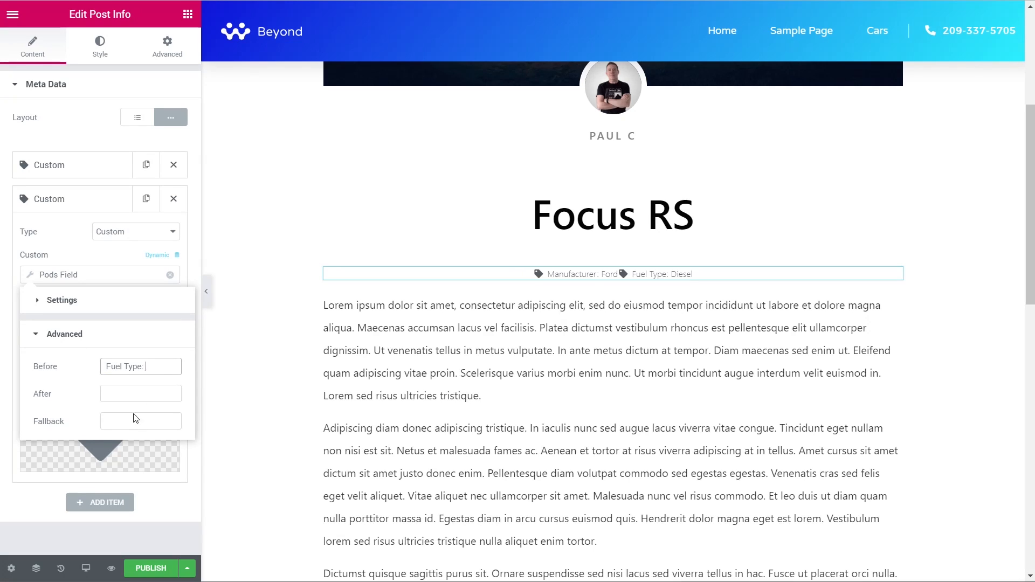
left_click(53, 201)
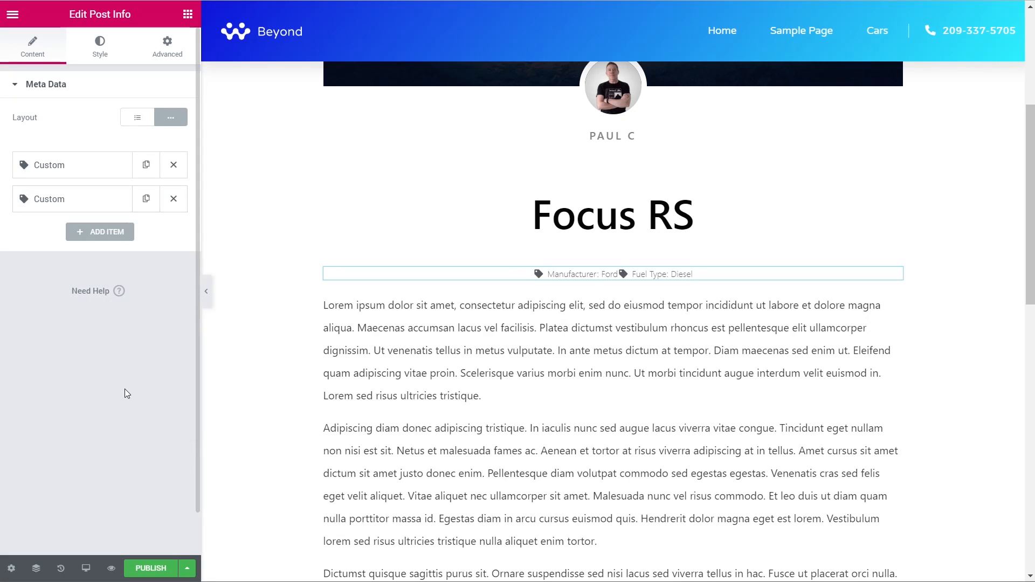
- Set the space between the Post Info items to 17 and color their icons red (#ea0000)
left_click(100, 47)
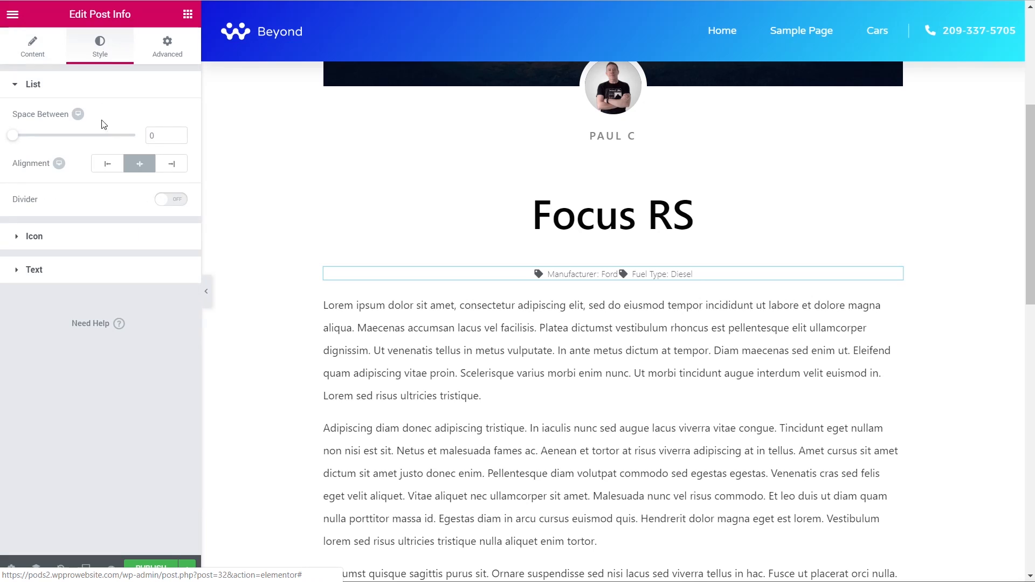
left_click_drag(12, 135, 55, 141)
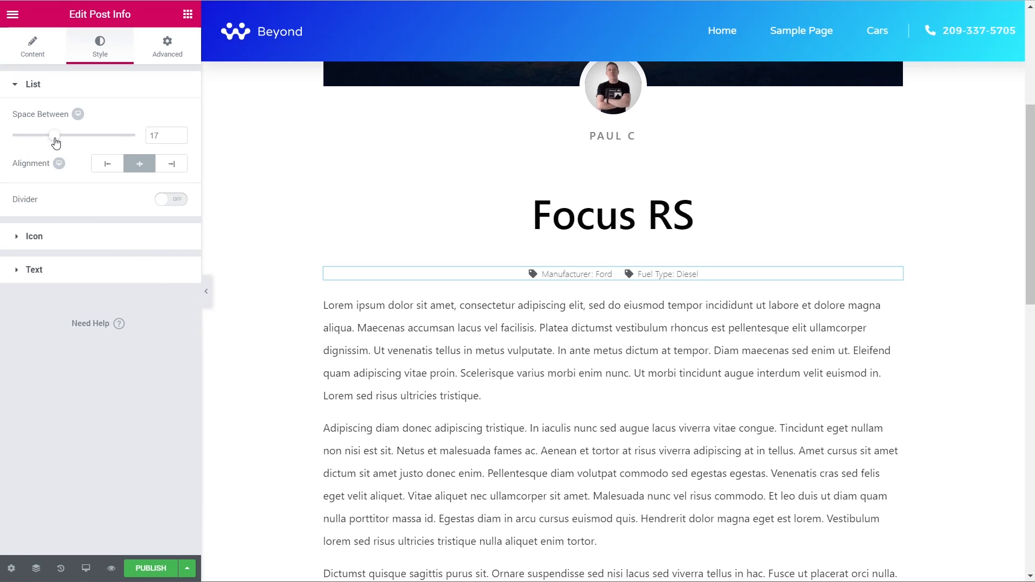
left_click(49, 238)
left_click(183, 149)
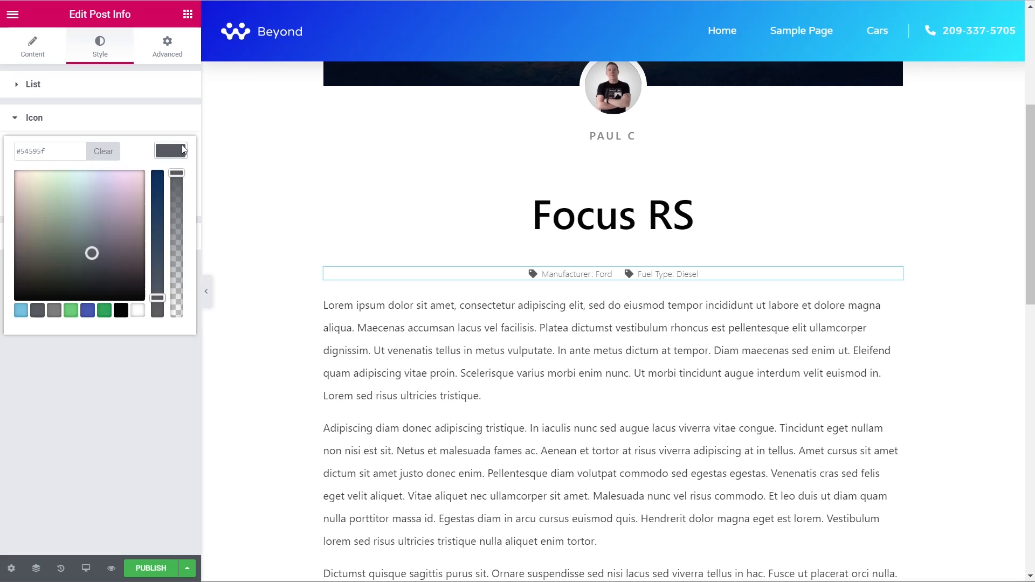
left_click_drag(92, 253, 3, 183)
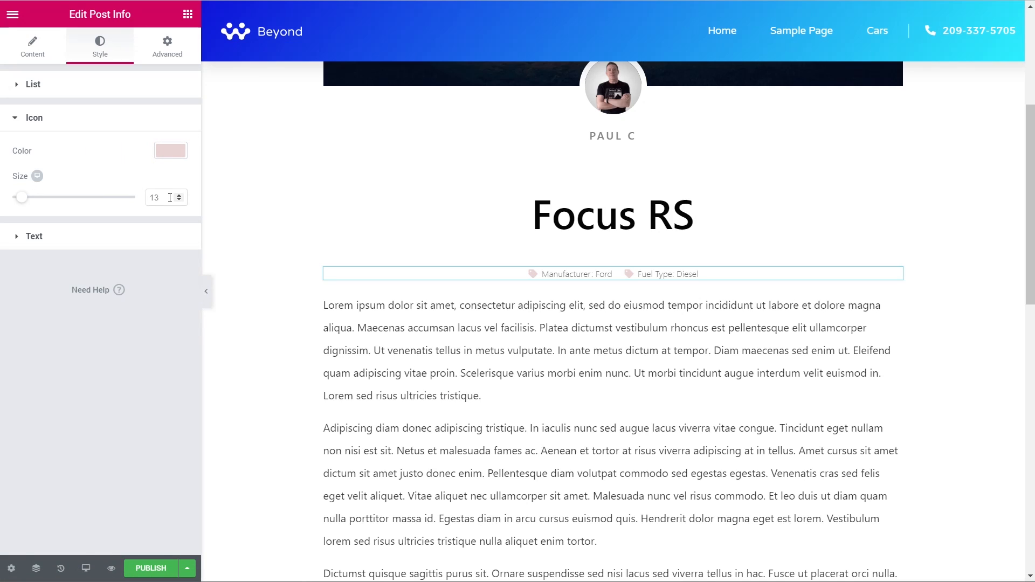
left_click(169, 153)
left_click_drag(158, 208, 160, 173)
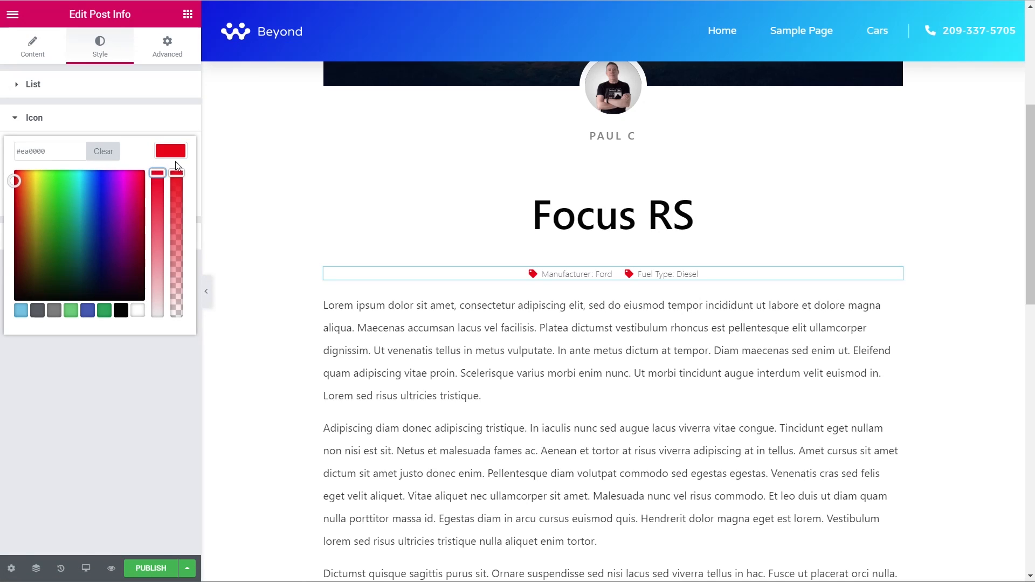
left_click(176, 156)
- Set the Post Info text typography to a size of 16 px and a weight of 500
left_click(57, 246)
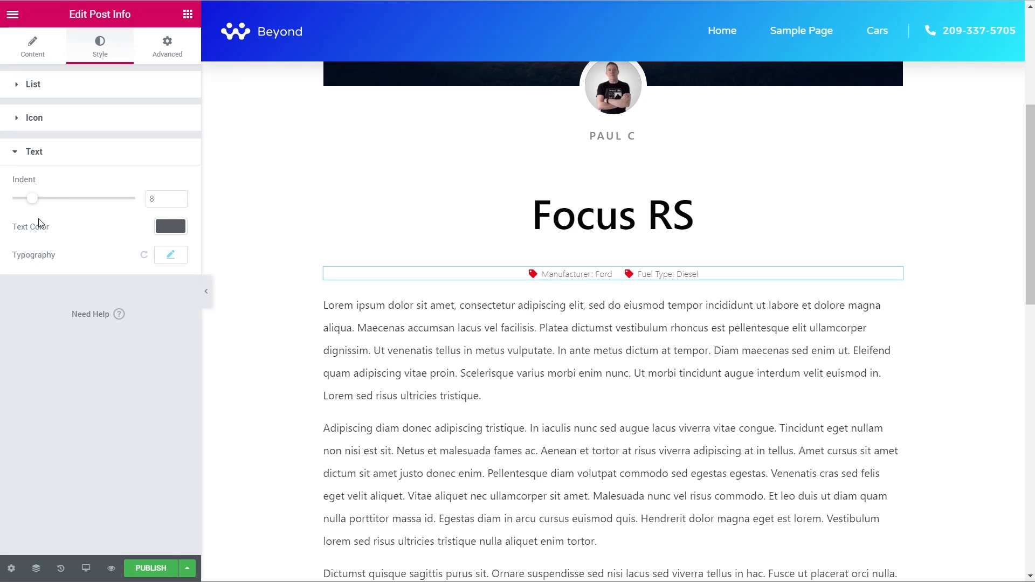
left_click(172, 258)
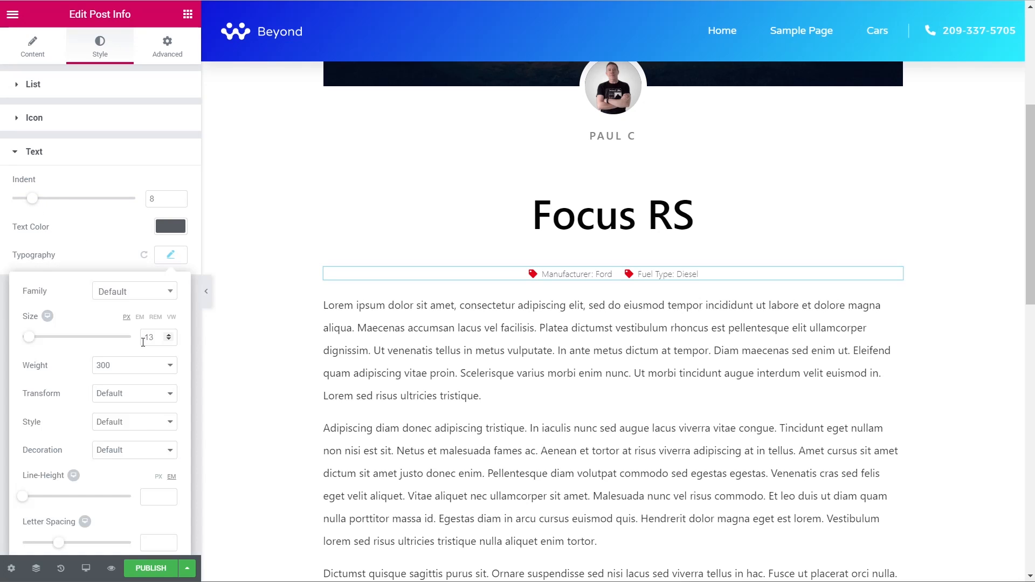
left_click(32, 338)
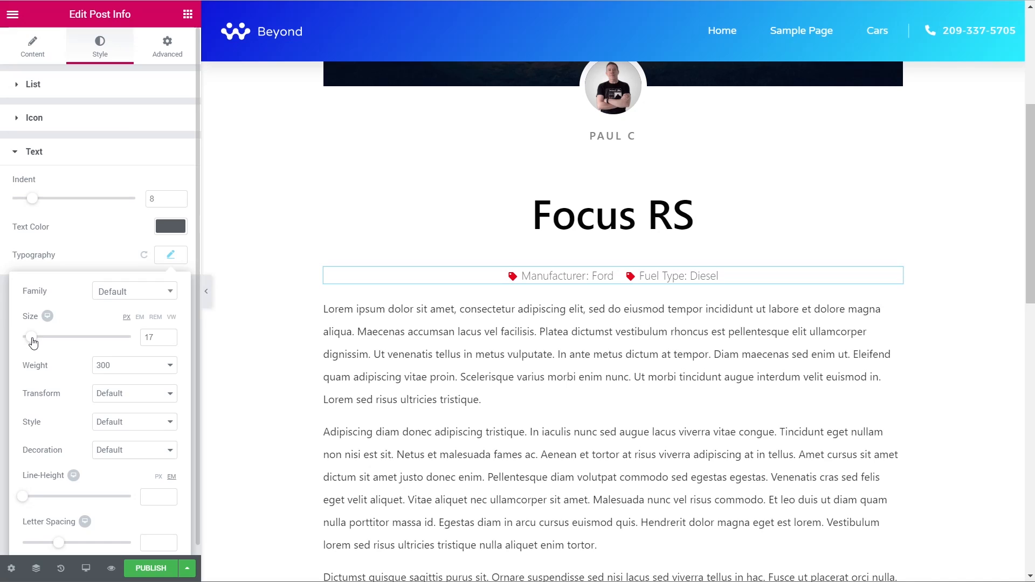
left_click(115, 368)
left_click(119, 432)
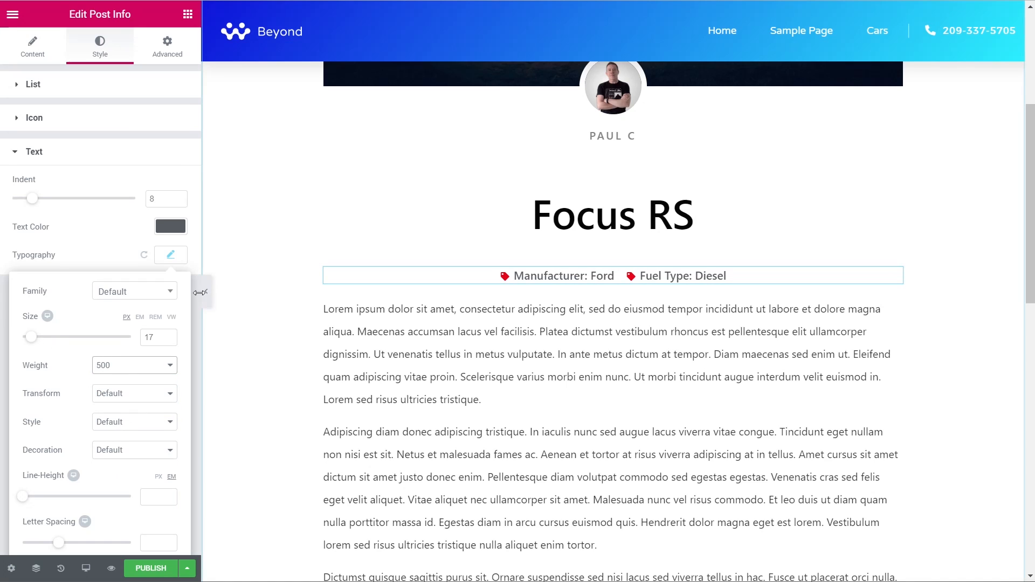
left_click(169, 340)
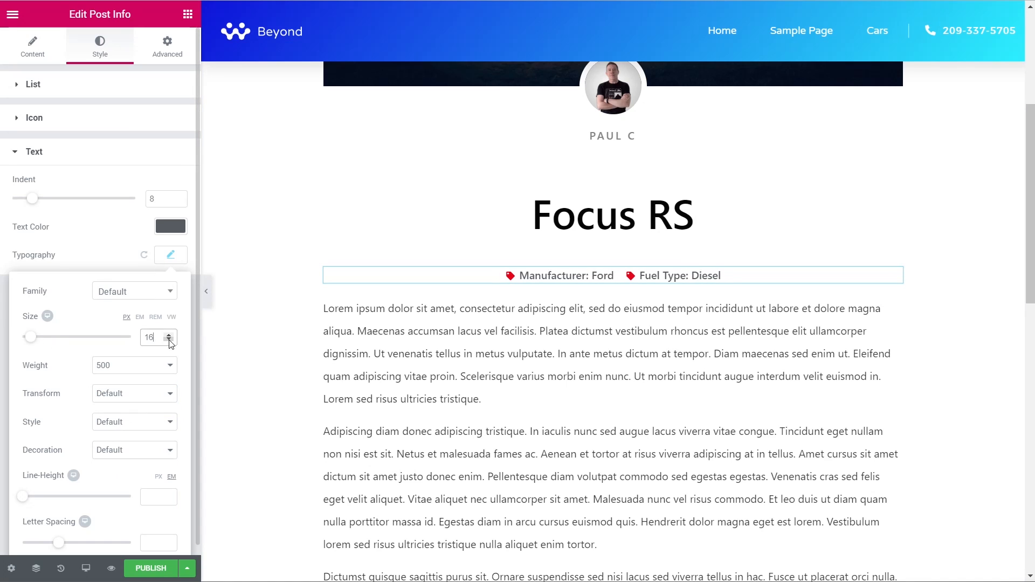
left_click(172, 261)
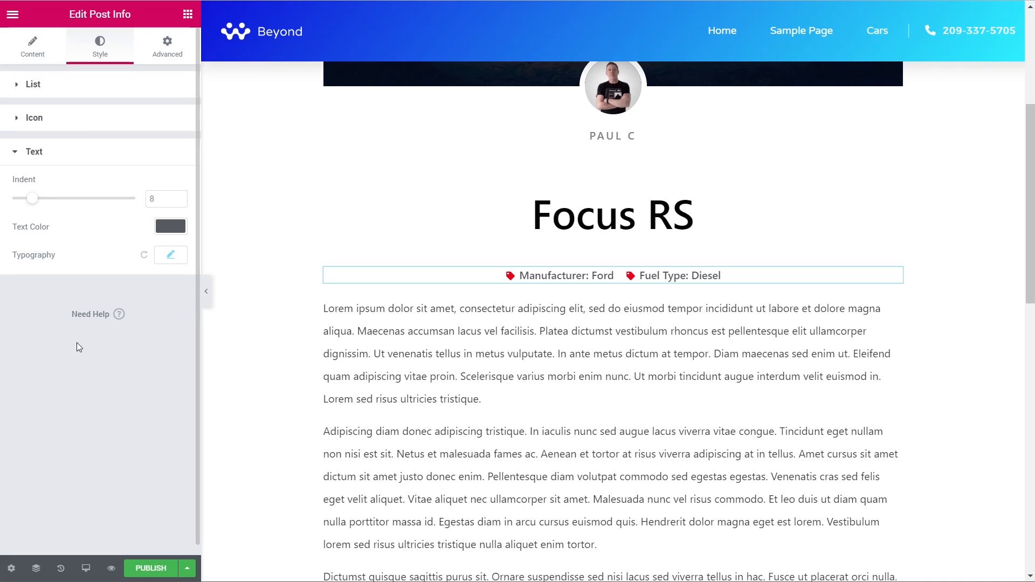
- Change the Fuel Type item's icon to Oil can, found in the icon library with the search "oil"
left_click(37, 86)
left_click(31, 60)
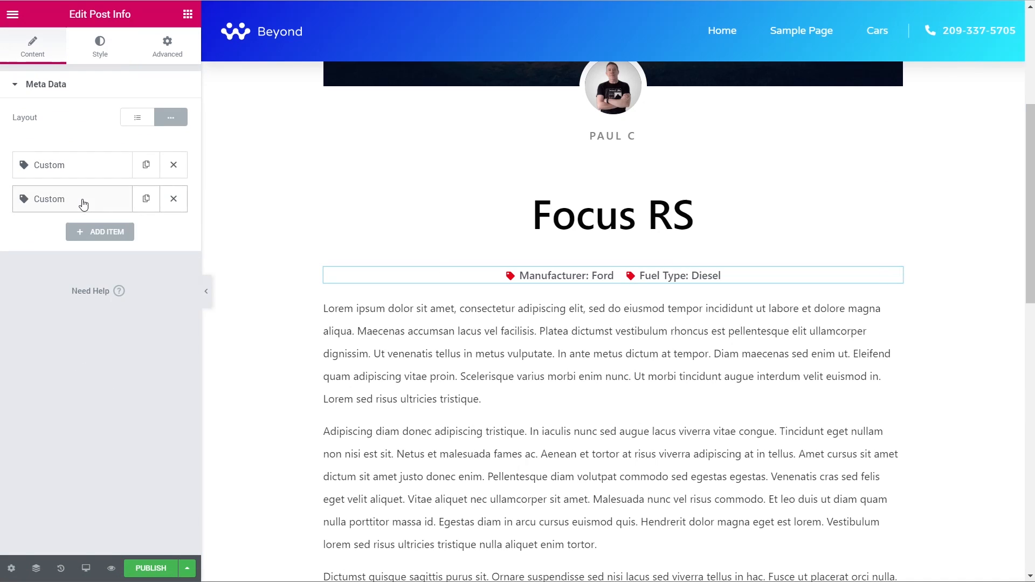
left_click(111, 197)
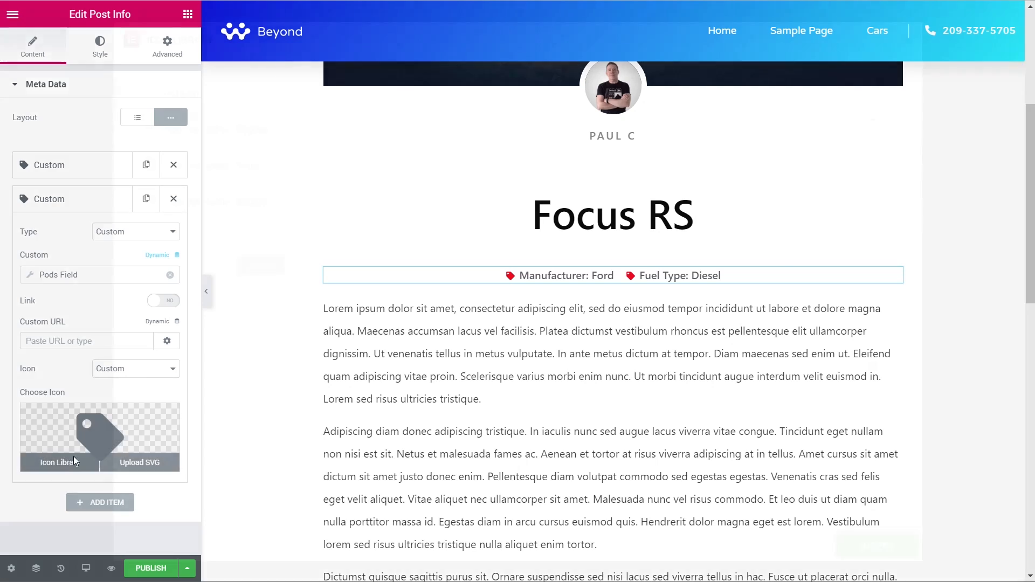
left_click(74, 461)
left_click(481, 84)
type("oil")
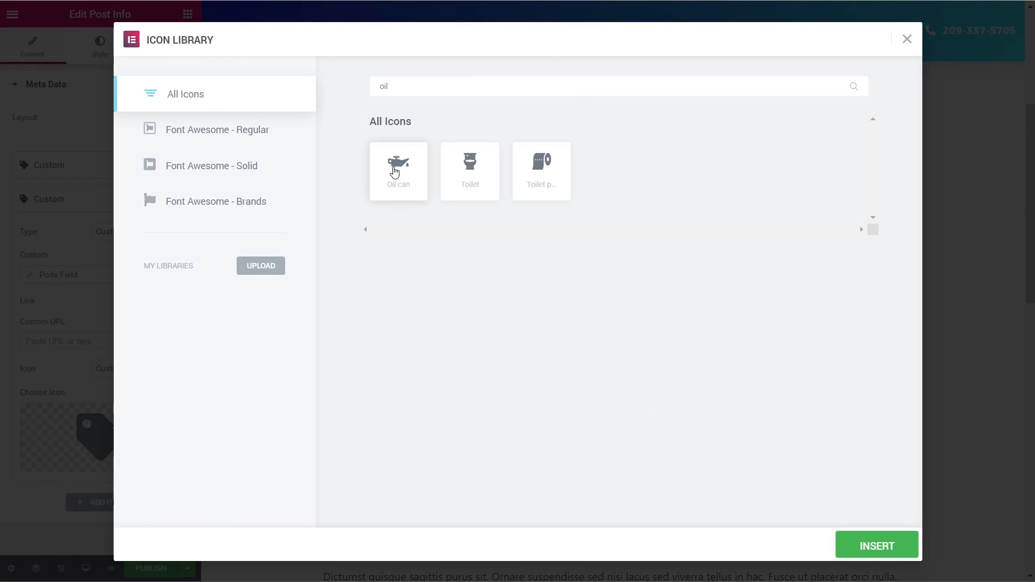
left_click(397, 164)
left_click(879, 546)
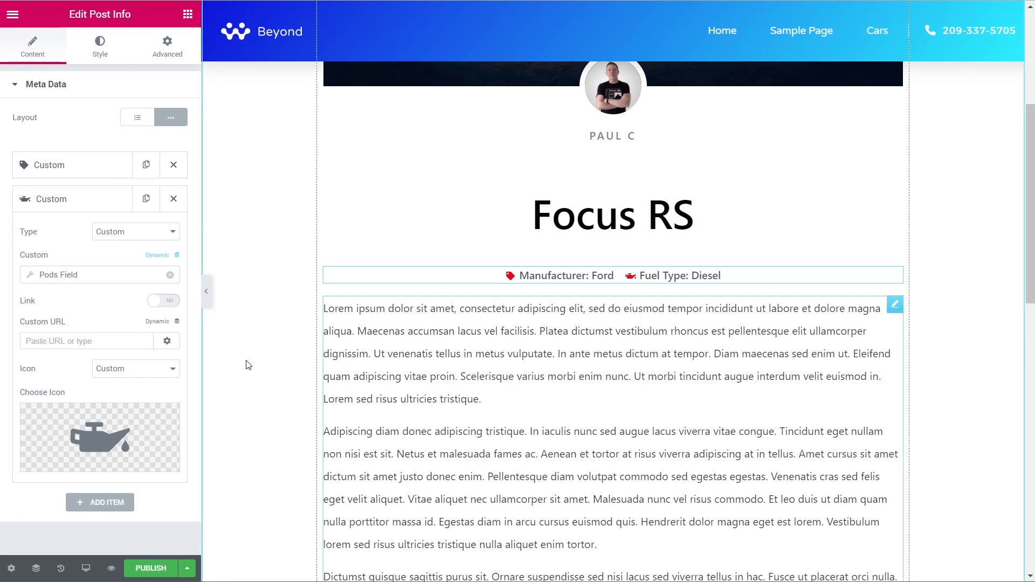
- Set the size of the Post Info icons to 14
left_click(104, 48)
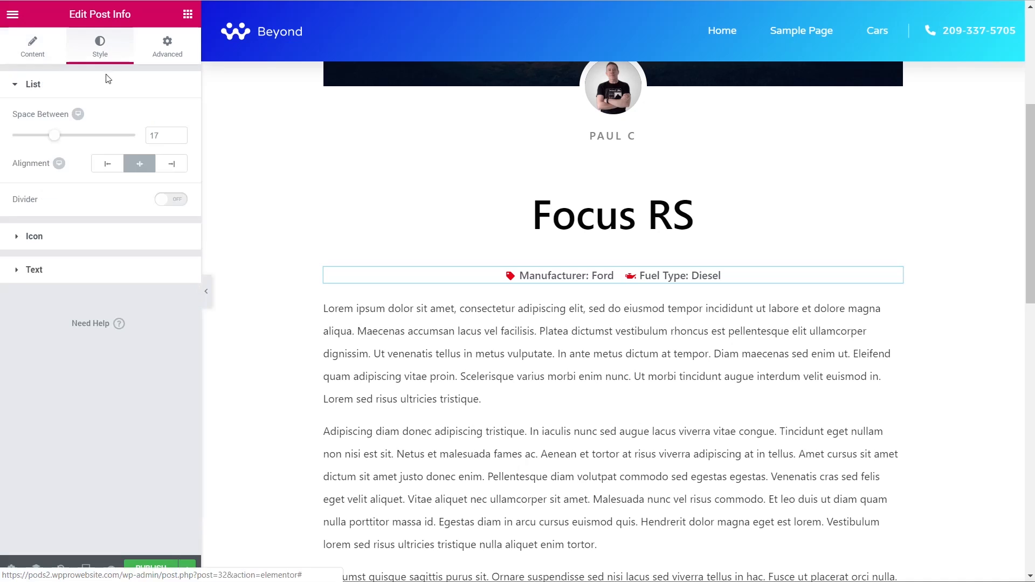
left_click(47, 236)
left_click(23, 199)
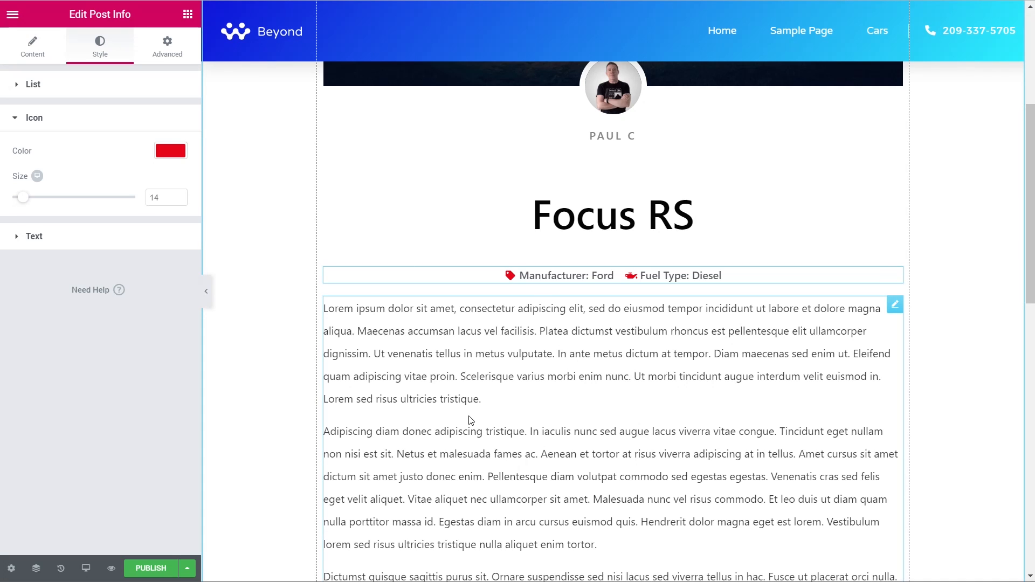
- Add a Gallery widget between the car's post content and the Share This Post section
scroll(520, 418, "down", 7)
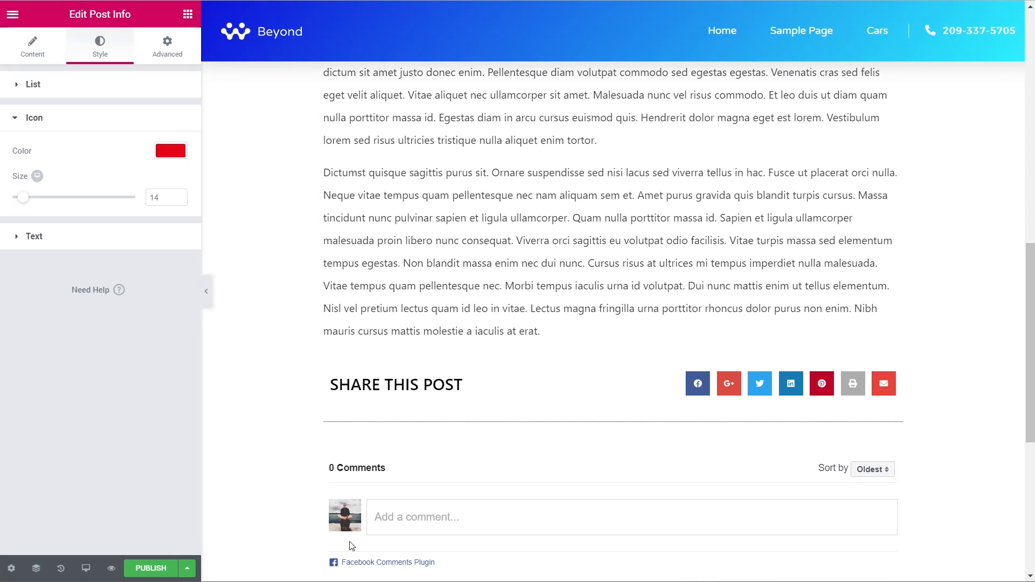
left_click(188, 17)
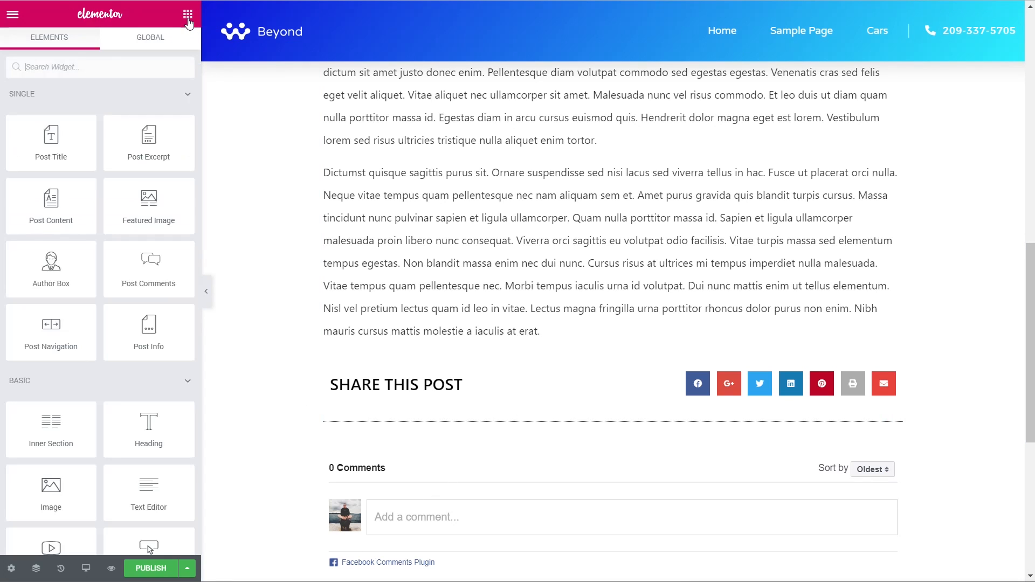
scroll(112, 449, "down", 9)
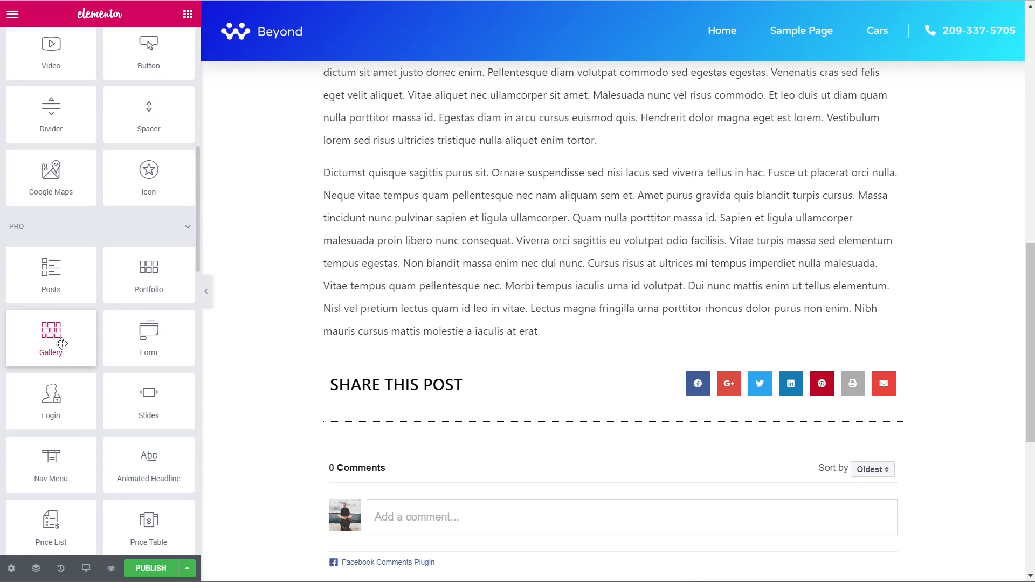
left_click_drag(62, 344, 426, 345)
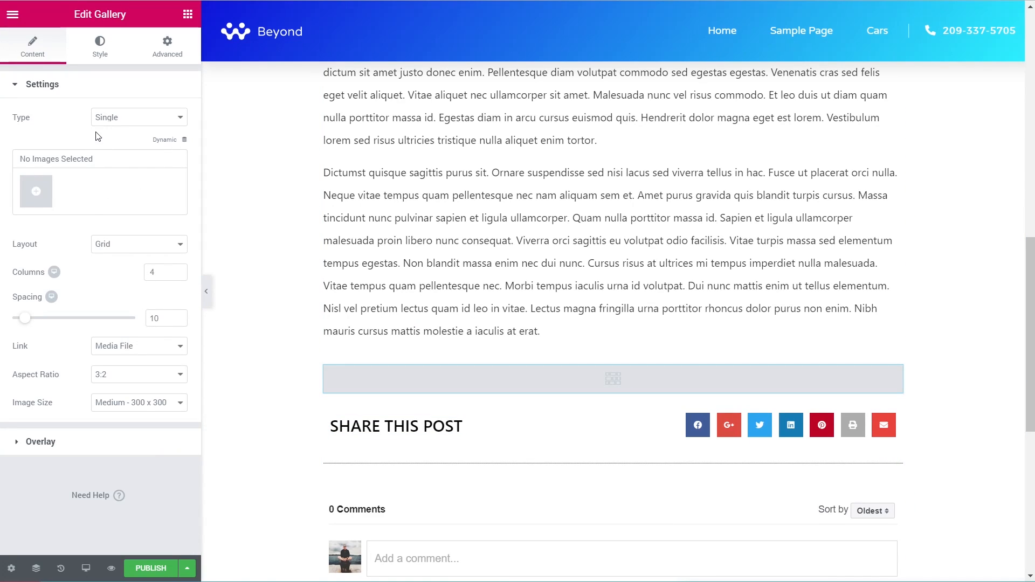
- Link the Gallery widget's images to the dynamic Pods Gallery Field with Vehicle Gallery as its key
left_click(175, 142)
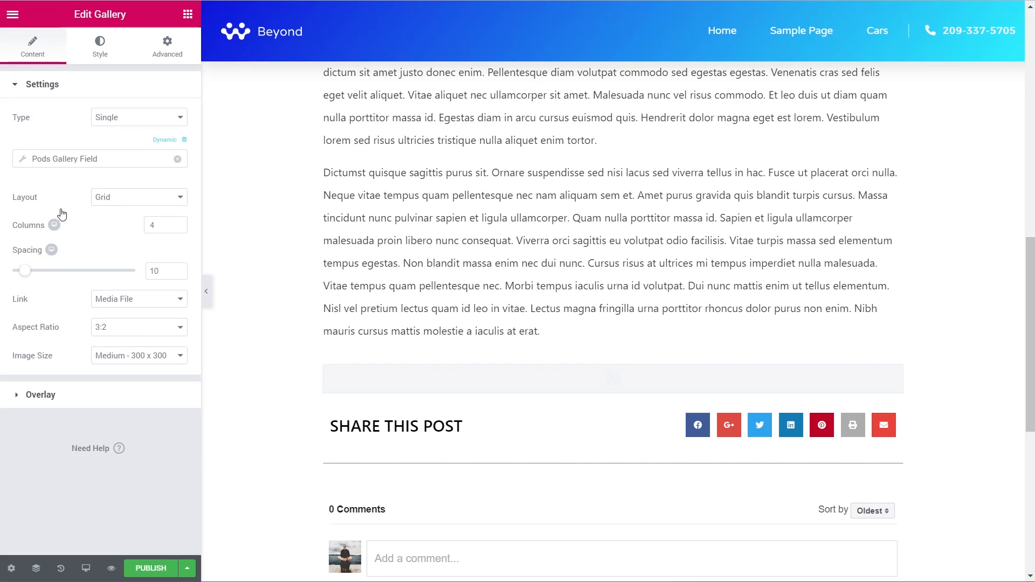
left_click(23, 164)
left_click(147, 220)
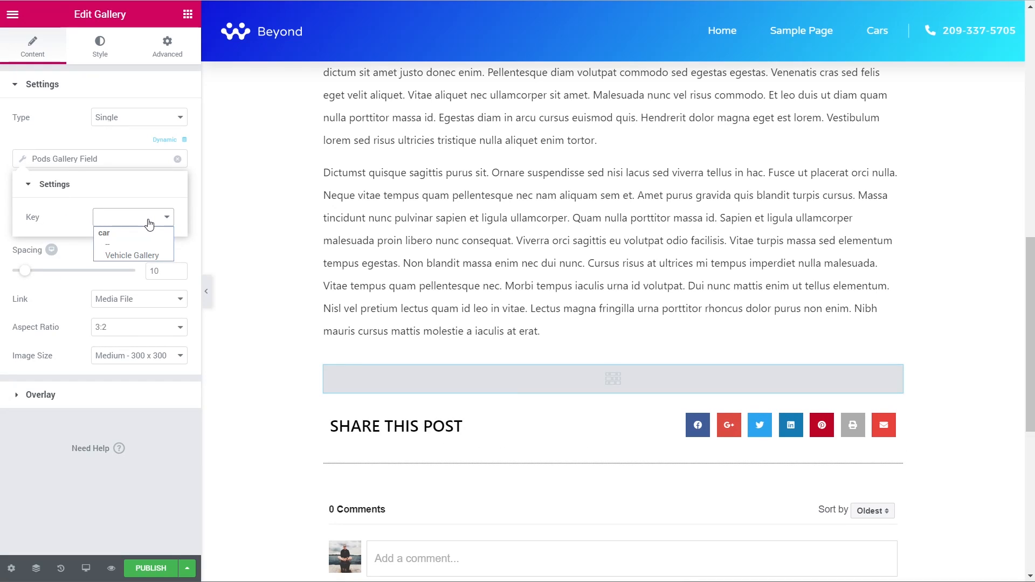
left_click(138, 256)
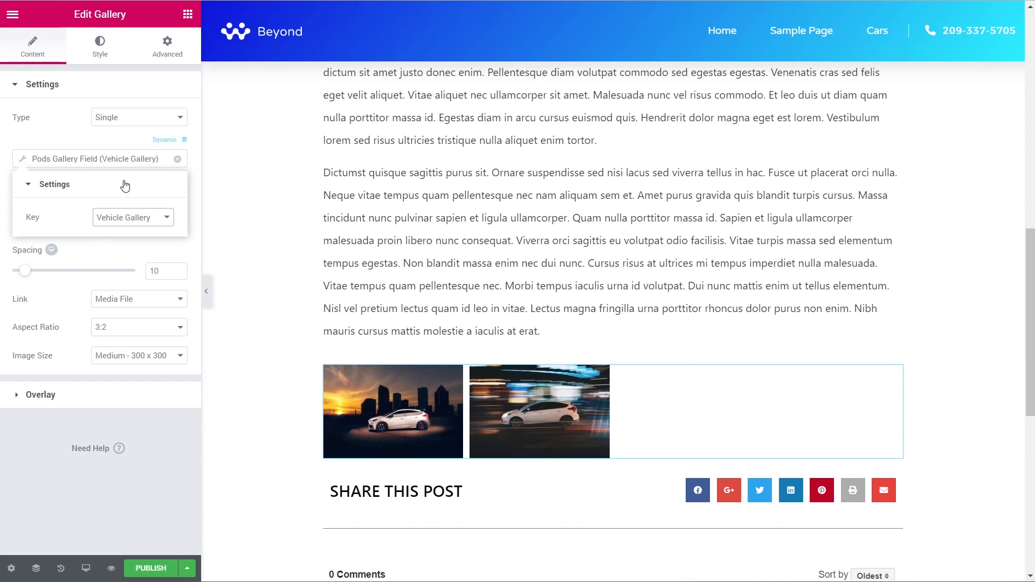
left_click(90, 247)
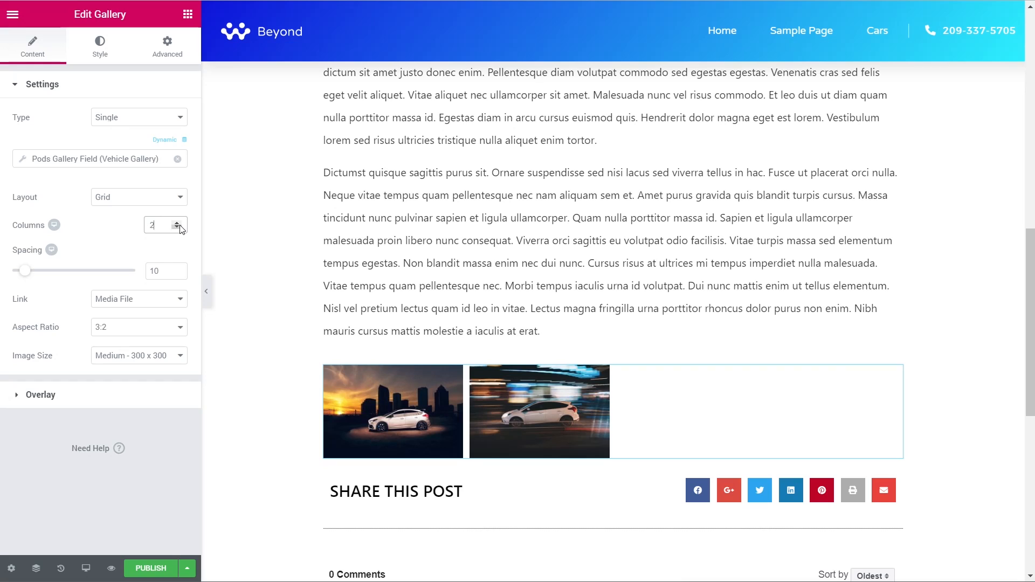
- Set the gallery to 2 columns and its image size to Medium Large - 768 x 0
left_click(119, 300)
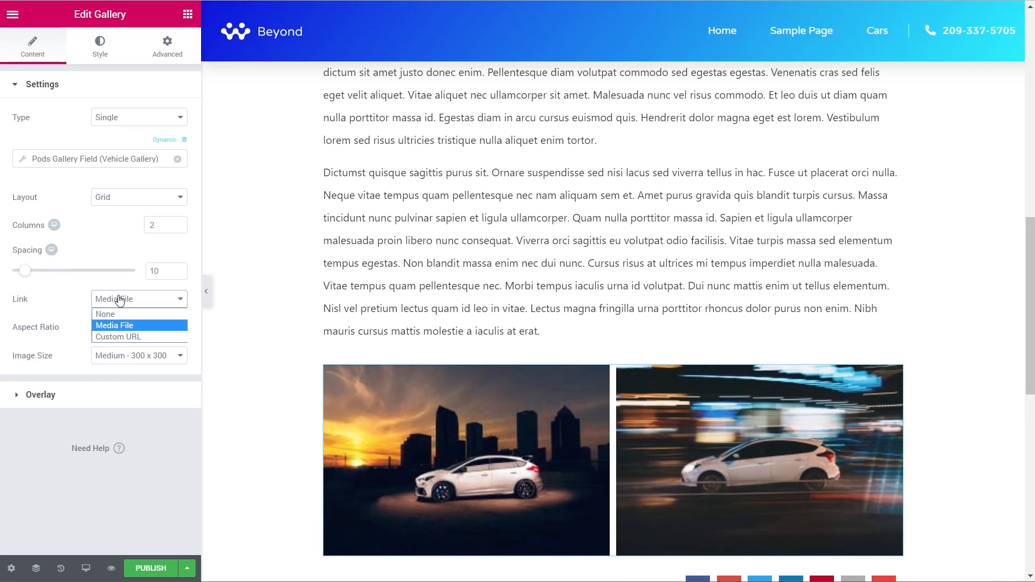
left_click(119, 300)
left_click(157, 359)
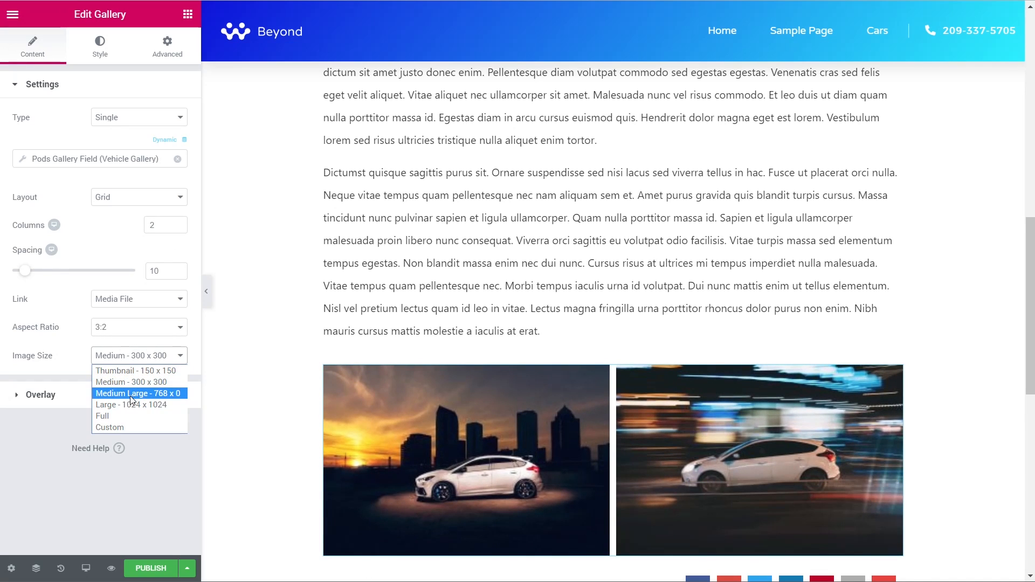
left_click(137, 394)
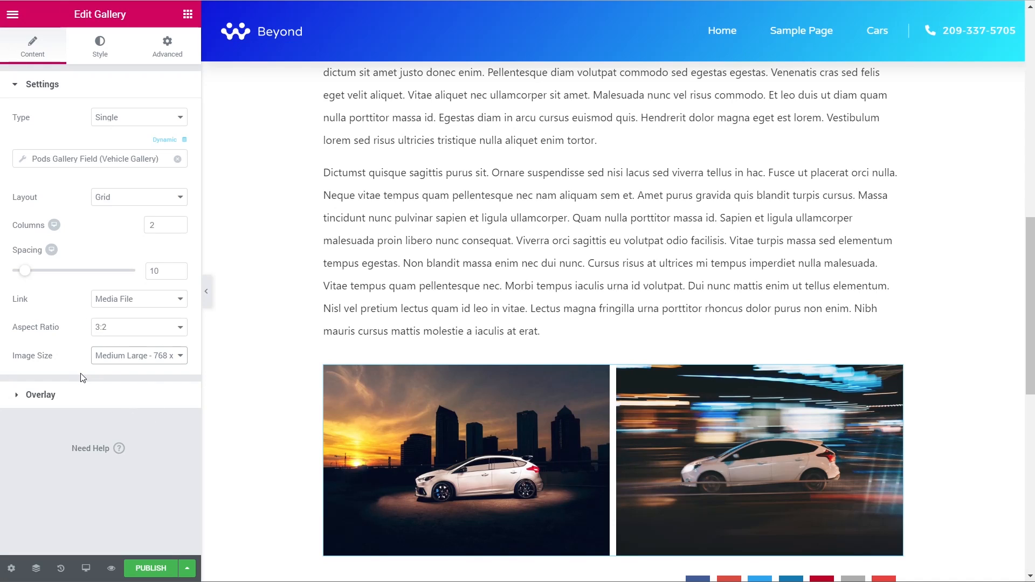
- Add a Heading widget above the gallery images with the HTML tag H5 and the title "Gallery"
scroll(297, 391, "down", 1)
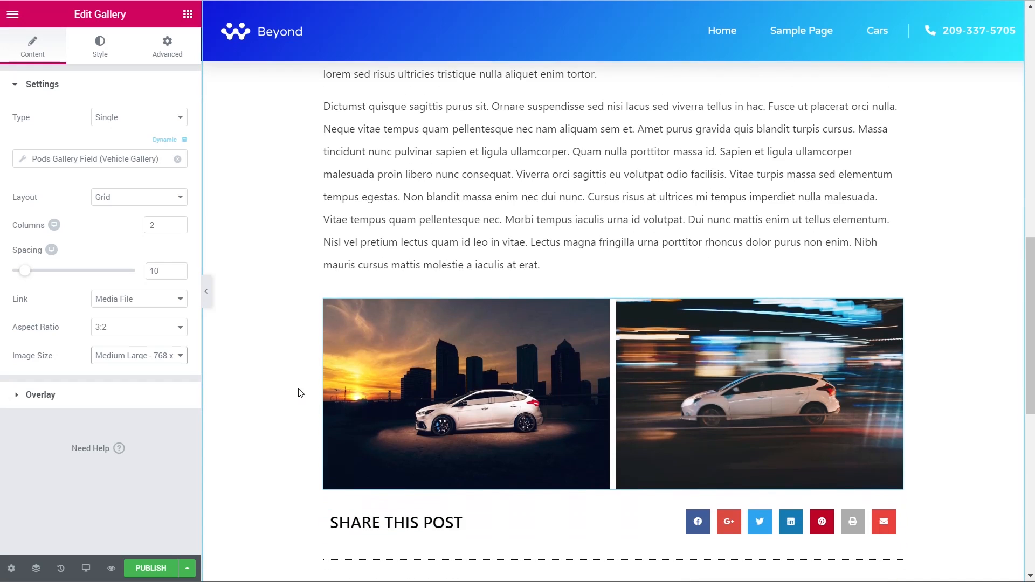
left_click(188, 14)
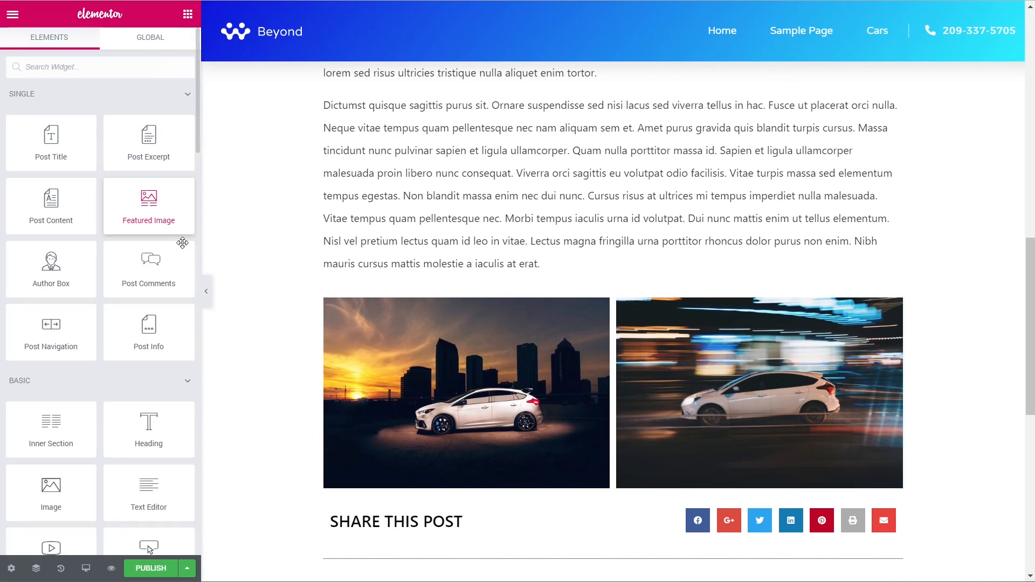
left_click_drag(174, 416, 351, 283)
left_click(149, 280)
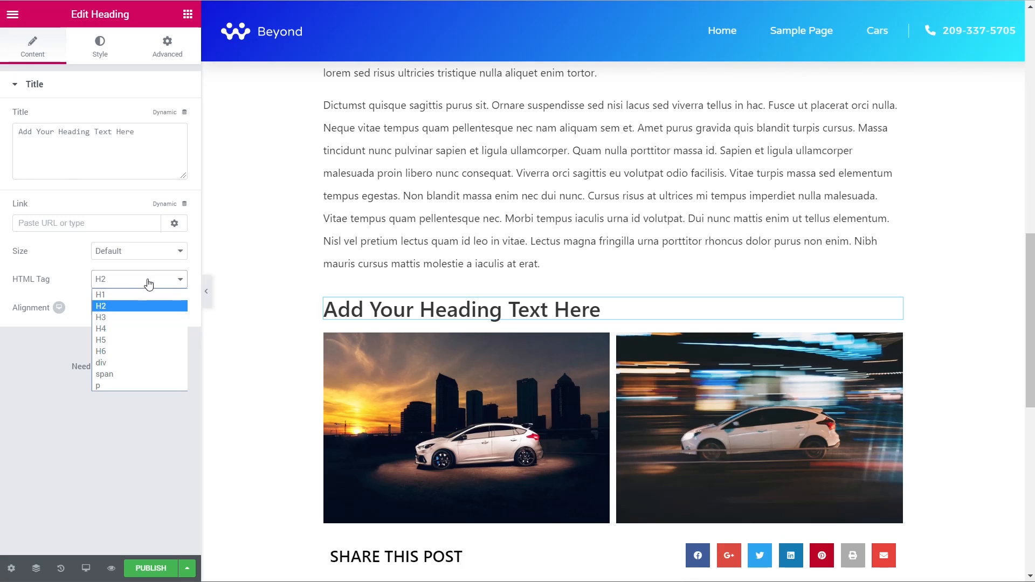
left_click(129, 339)
left_click_drag(142, 132, 19, 132)
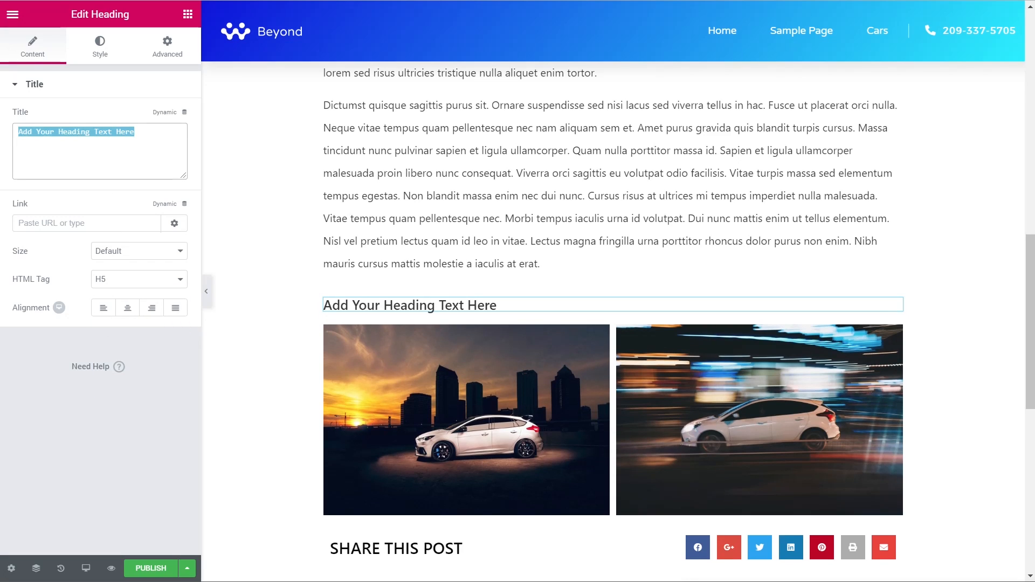
type("Gallery")
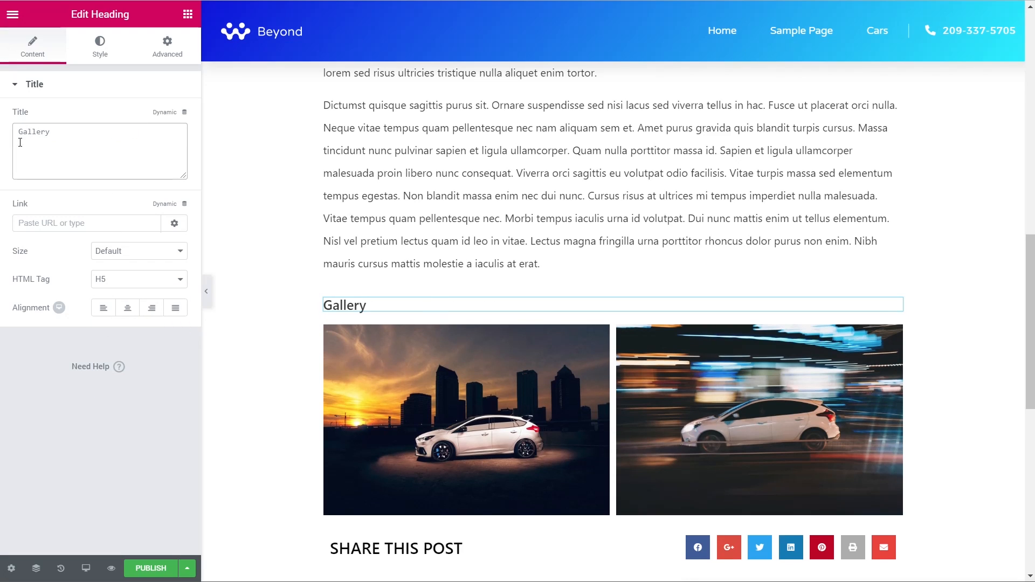
- Set the Gallery heading's text color to the dark grey preset swatch
left_click(107, 49)
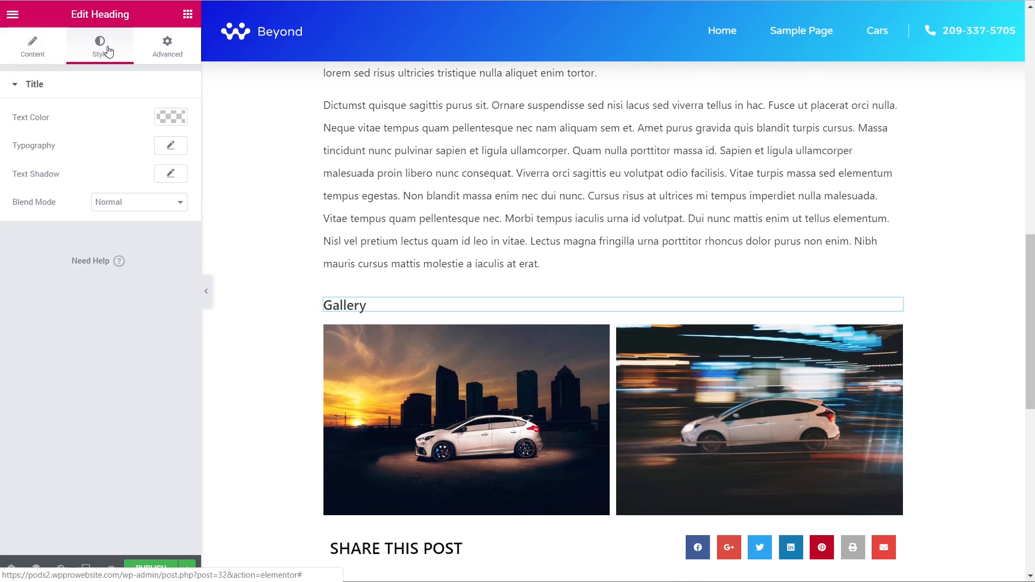
left_click(167, 117)
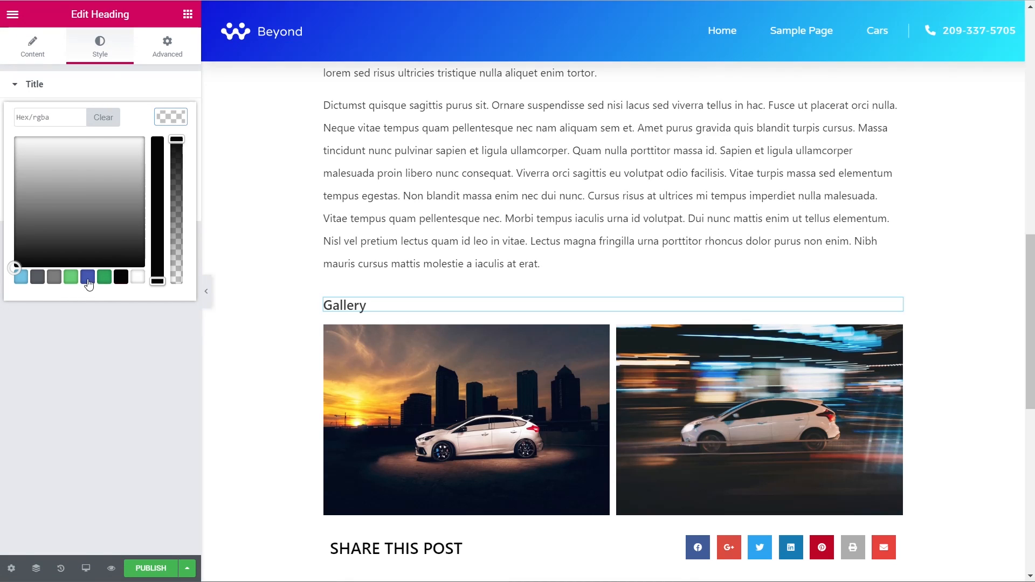
left_click(37, 278)
left_click(172, 118)
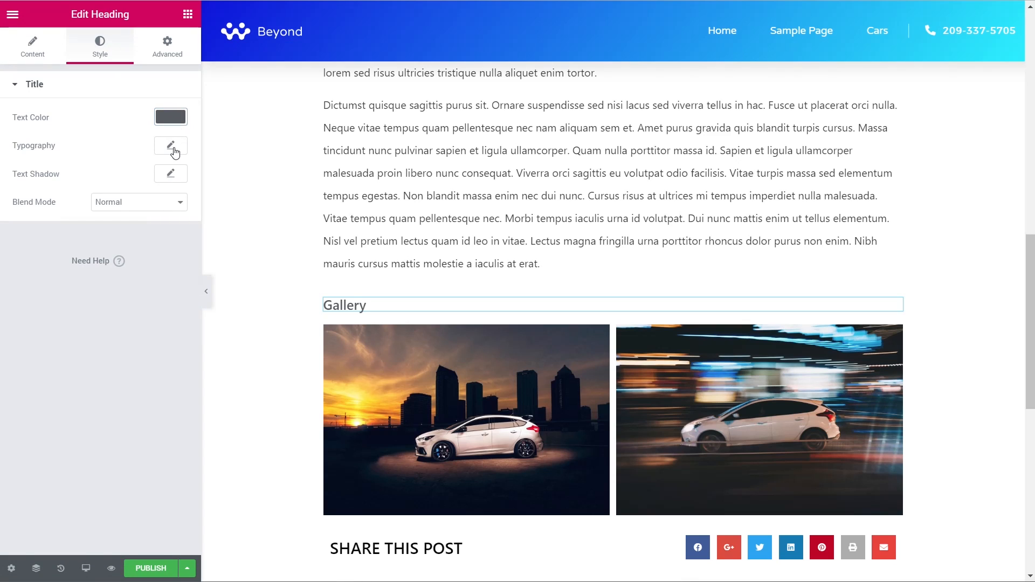
- Set the Gallery heading's typography to size 16 px, weight 400, Uppercase transform and letter spacing 4.5
left_click(171, 147)
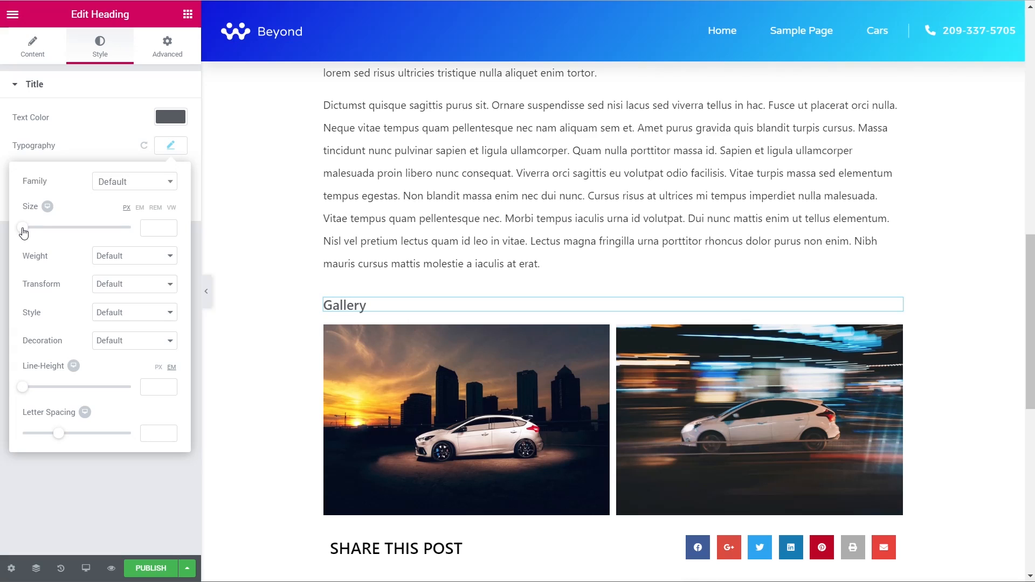
left_click_drag(23, 233, 33, 232)
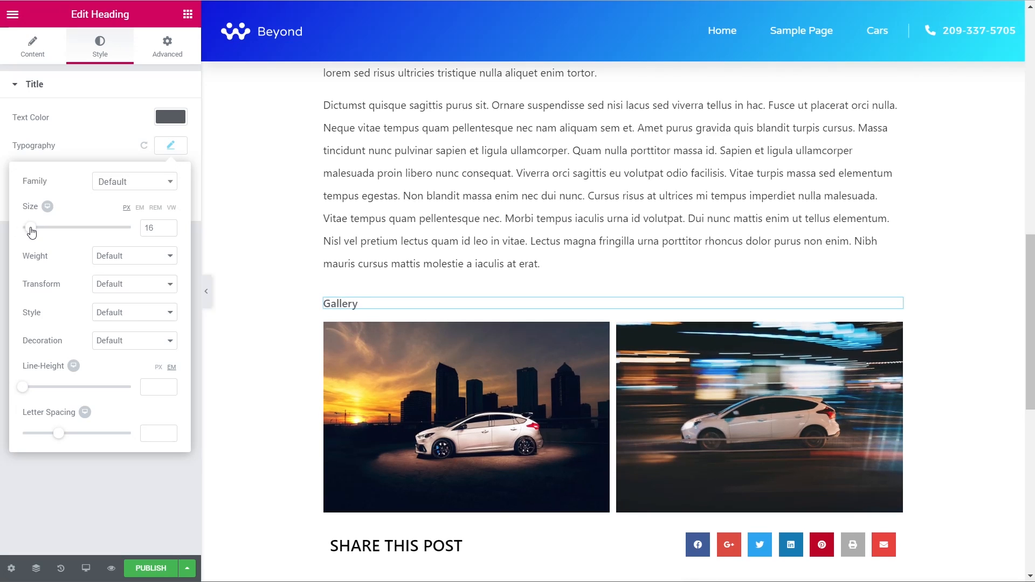
left_click(157, 257)
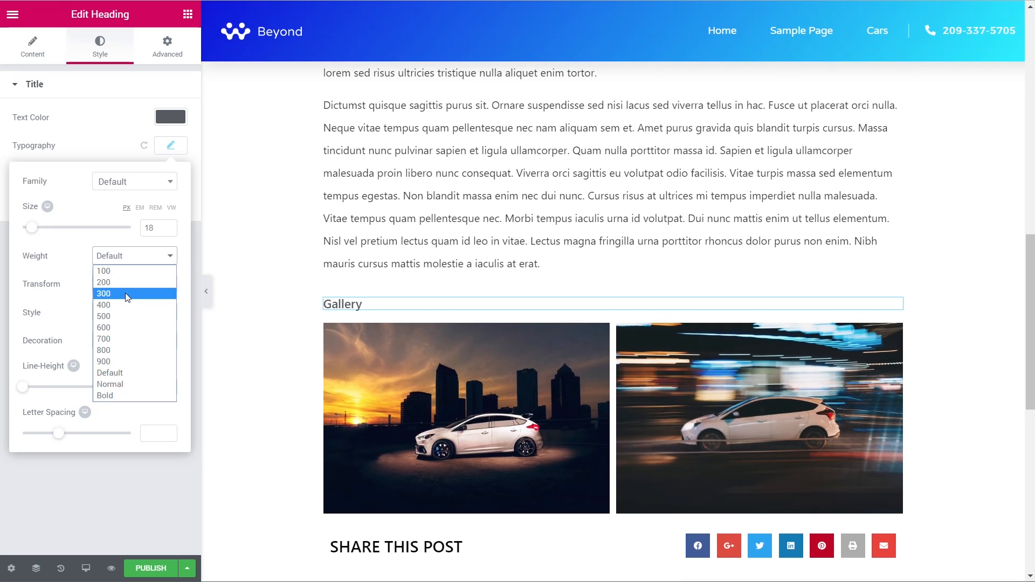
left_click(121, 316)
left_click(110, 258)
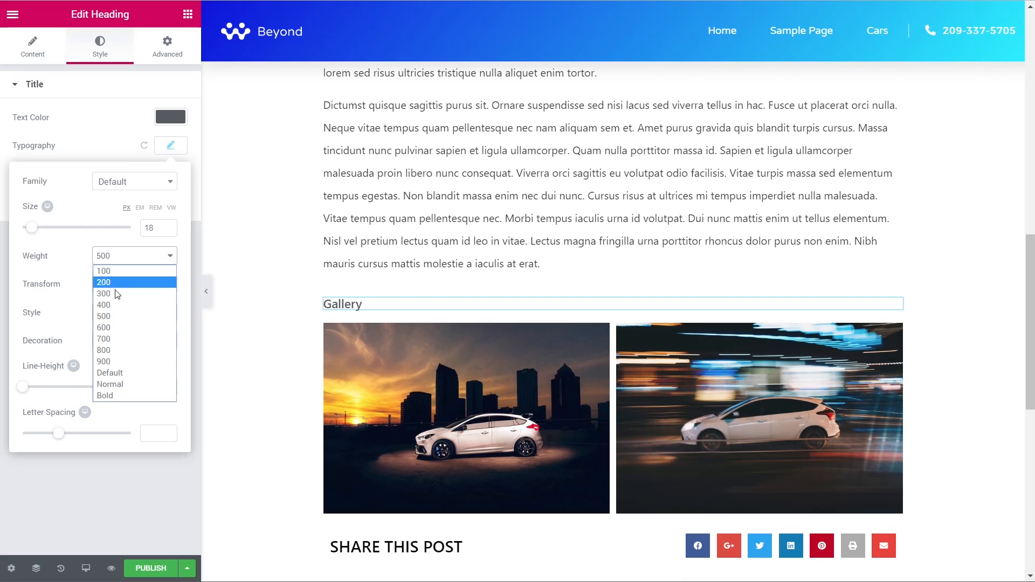
left_click(114, 305)
left_click(127, 292)
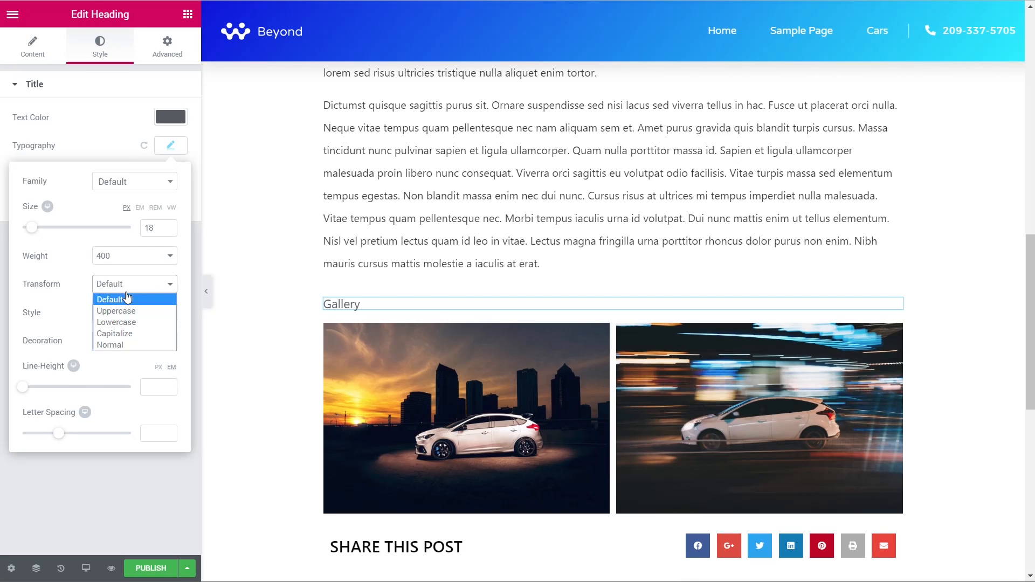
left_click(128, 305)
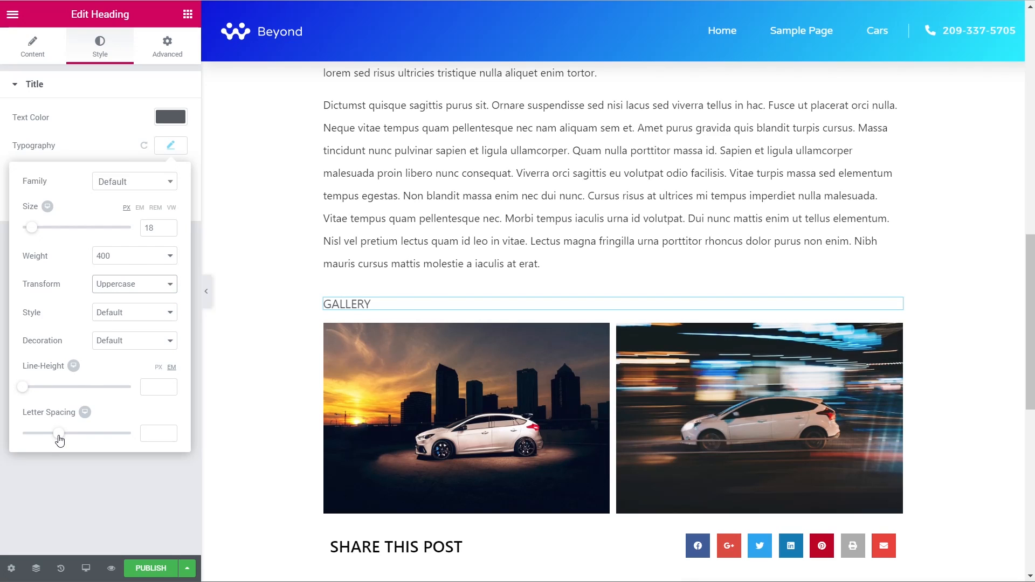
left_click_drag(59, 440, 91, 440)
left_click(168, 230)
left_click(168, 230)
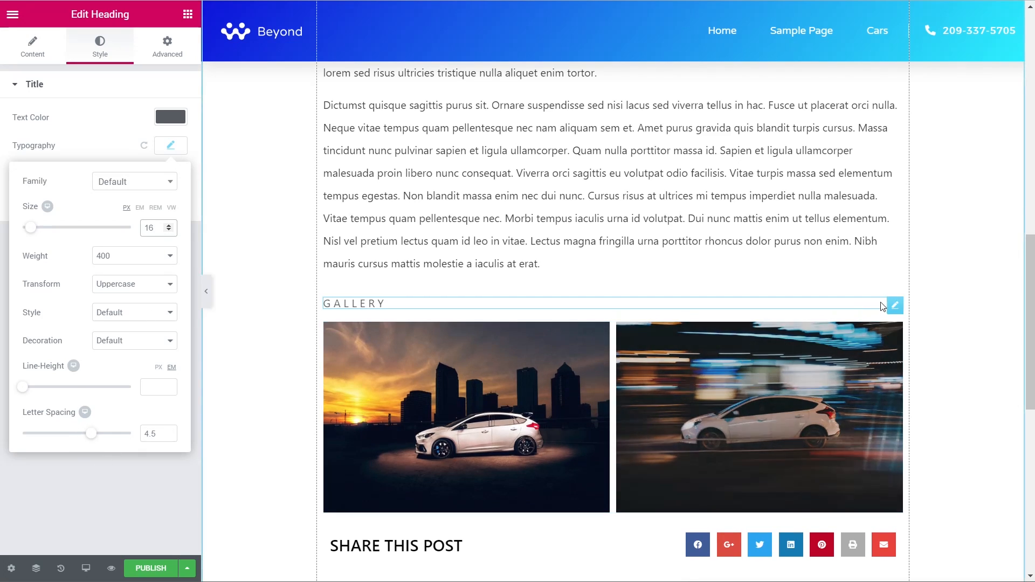
- Duplicate the Gallery heading, move the copy below the gallery images and change its title to "Specifications"
right_click(896, 307)
left_click(930, 334)
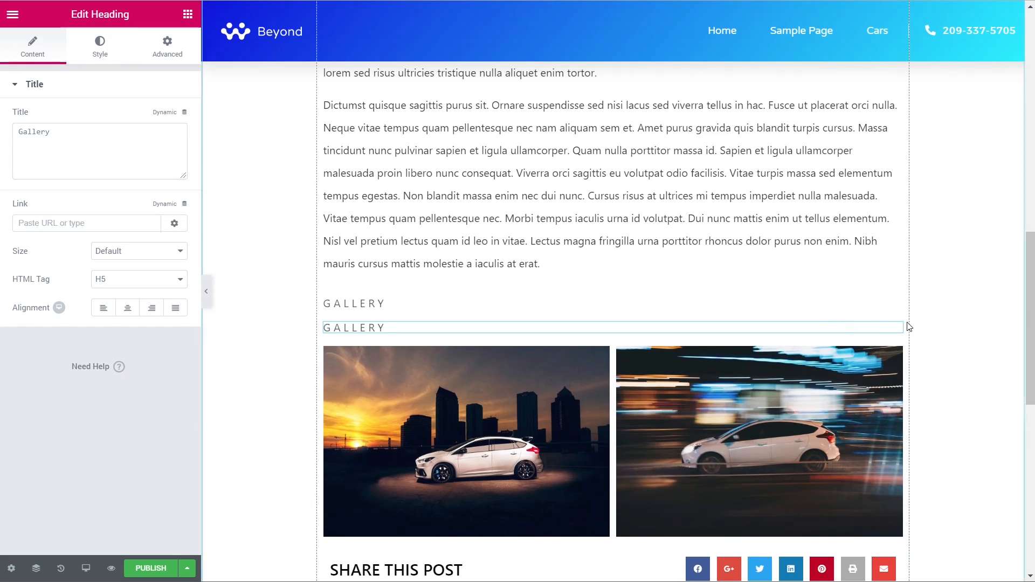
left_click_drag(892, 325, 828, 480)
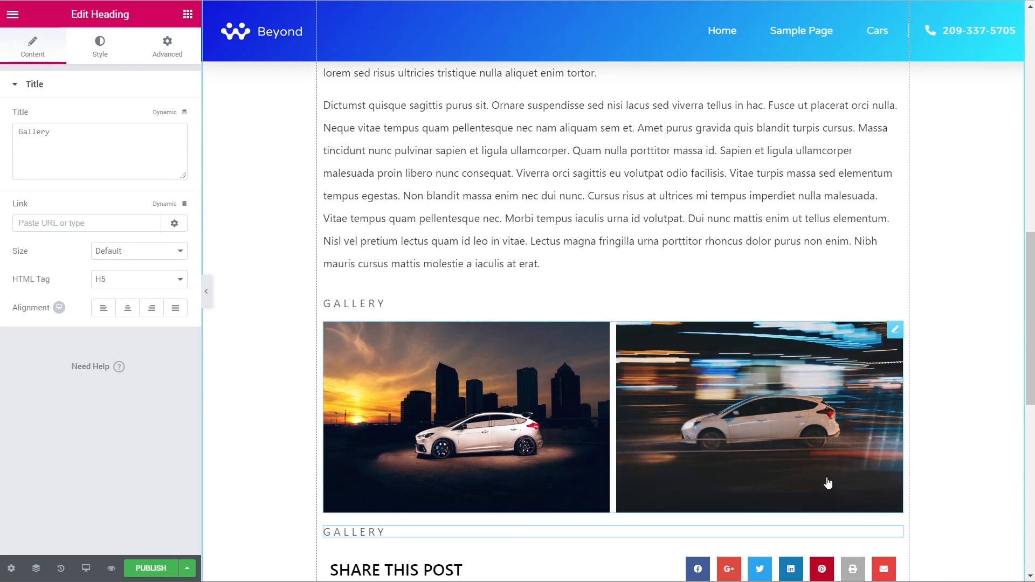
left_click_drag(61, 136, 3, 134)
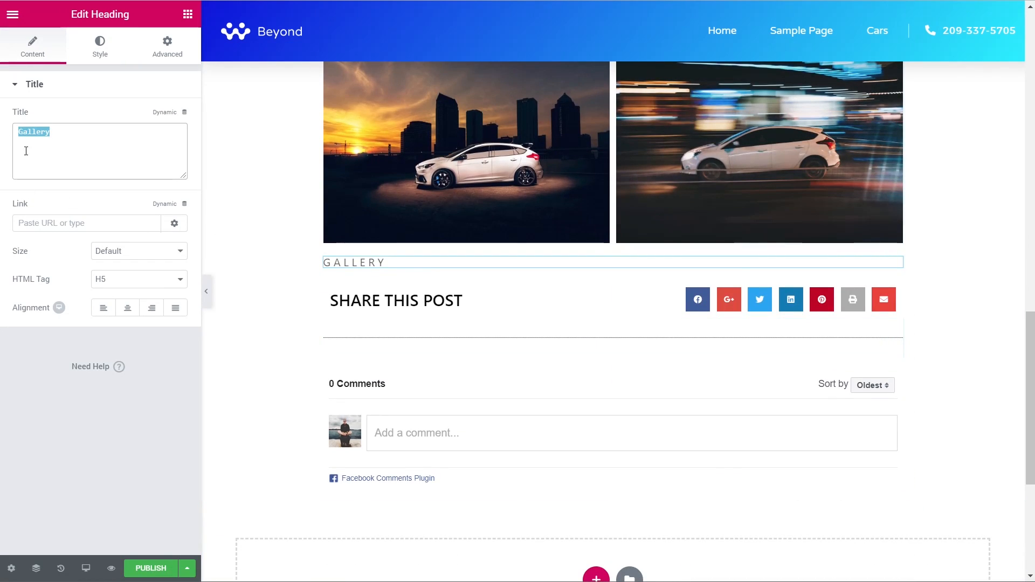
type("Specifications")
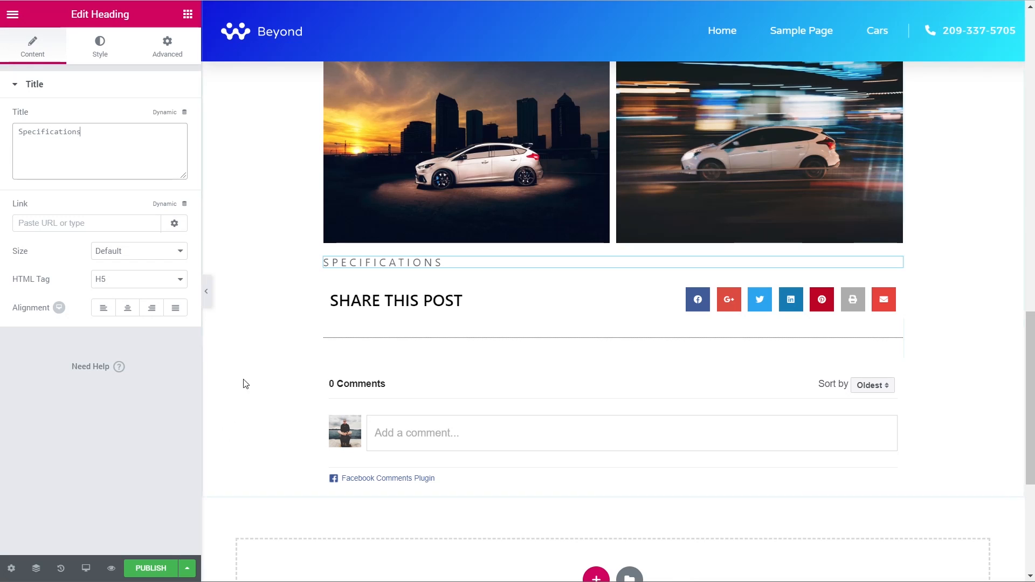
- Add a Text Editor widget between the Specifications heading and the Share This Post section
left_click(188, 18)
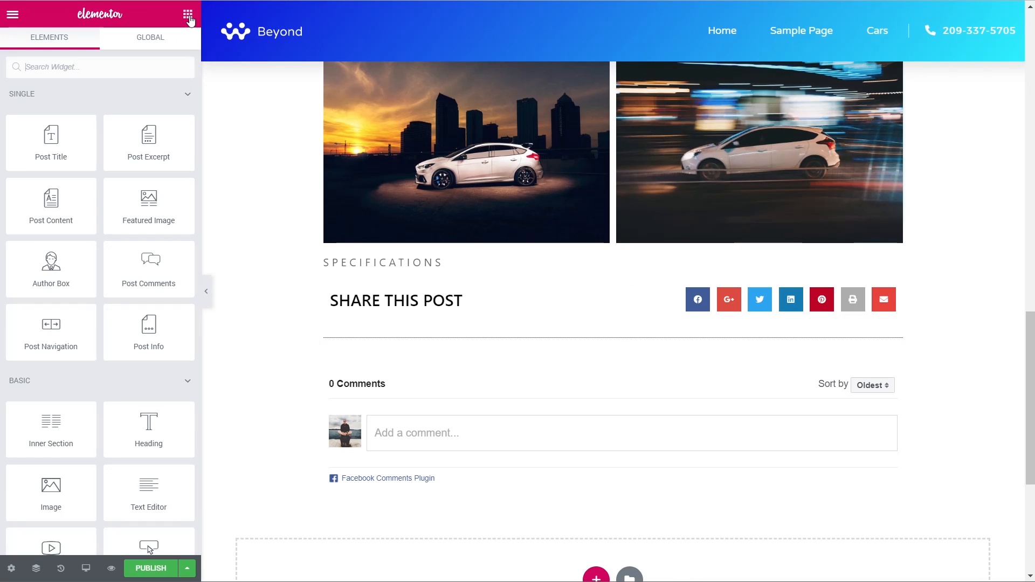
scroll(115, 411, "down", 5)
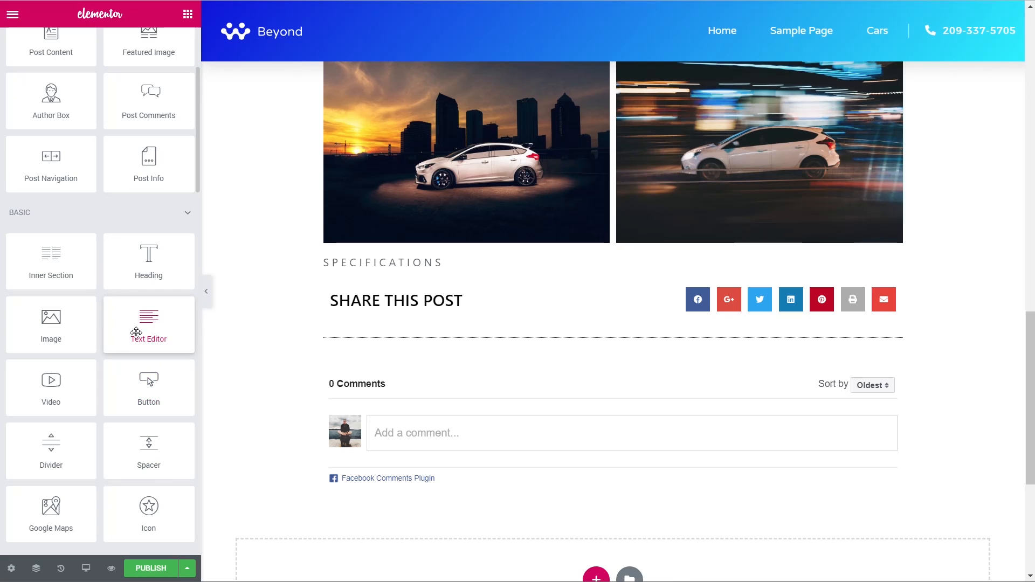
left_click_drag(136, 333, 351, 270)
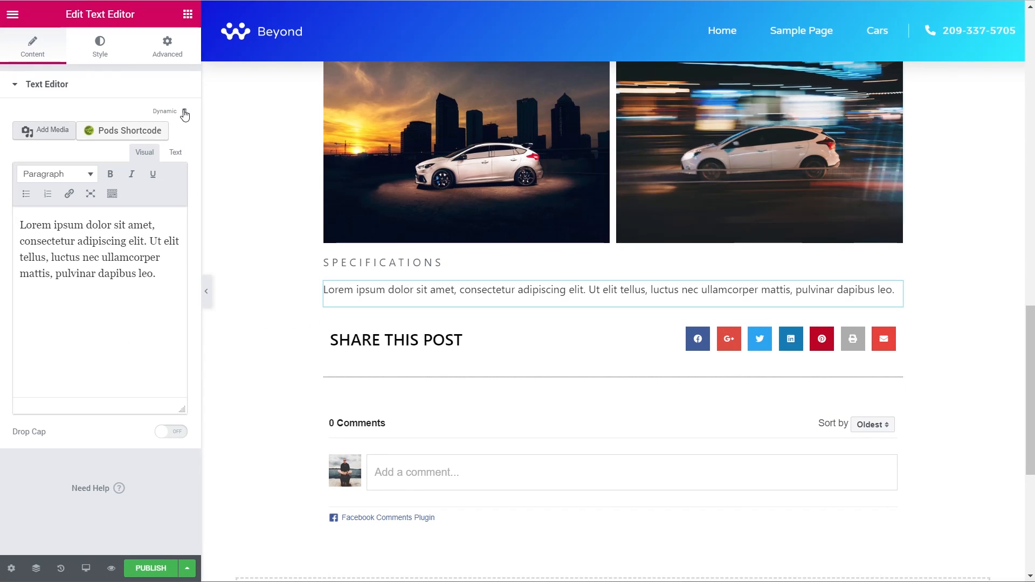
- Link the Text Editor's content to the dynamic Pods Field with Vehicle Specifications as its key
left_click(184, 113)
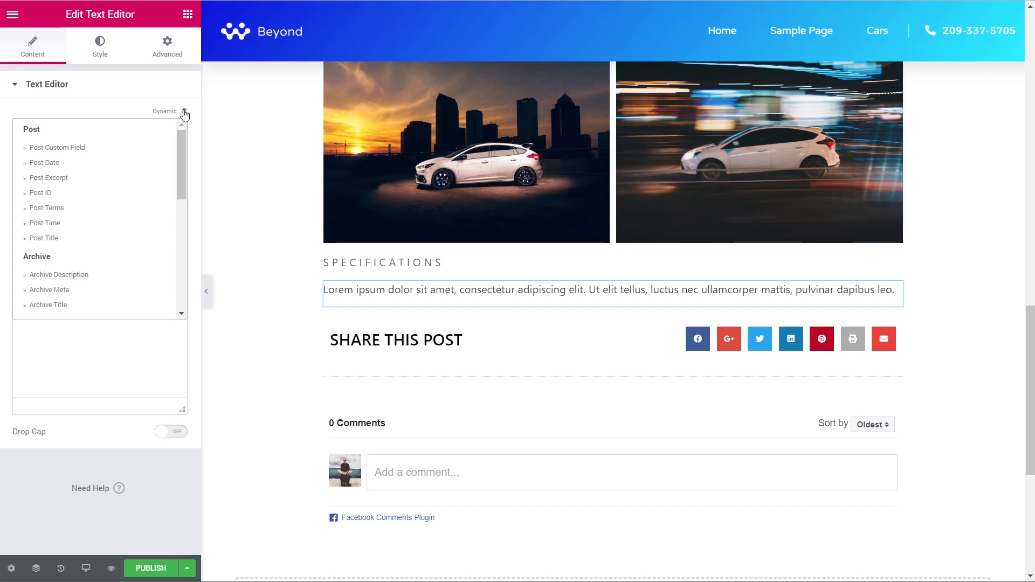
left_click_drag(184, 157, 182, 280)
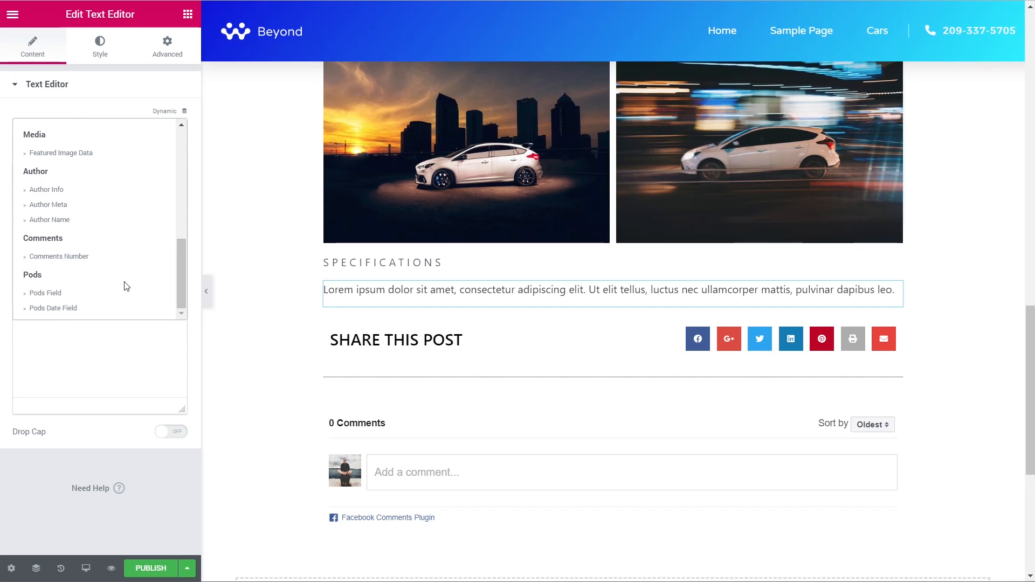
left_click(62, 293)
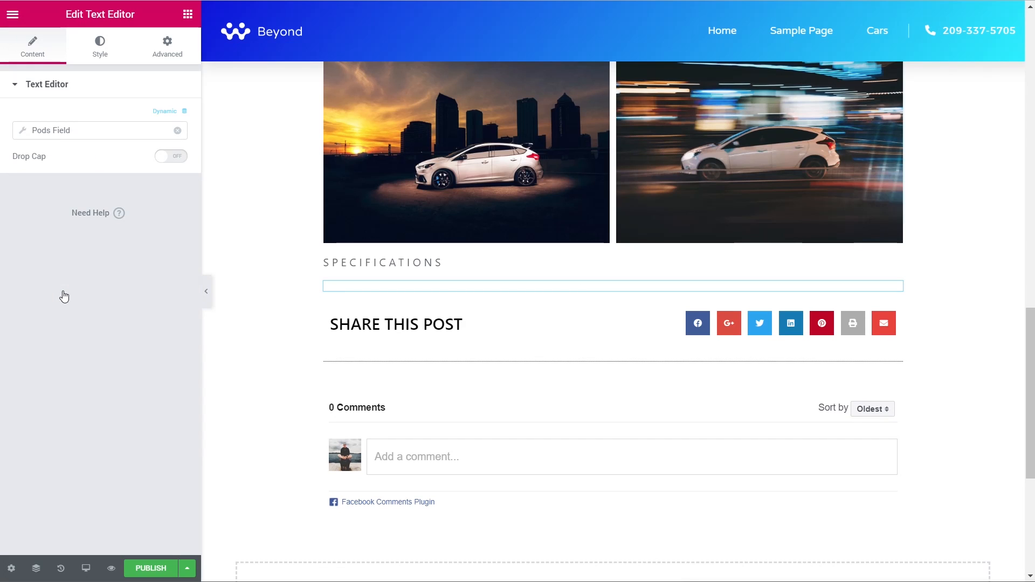
left_click(26, 134)
left_click(125, 194)
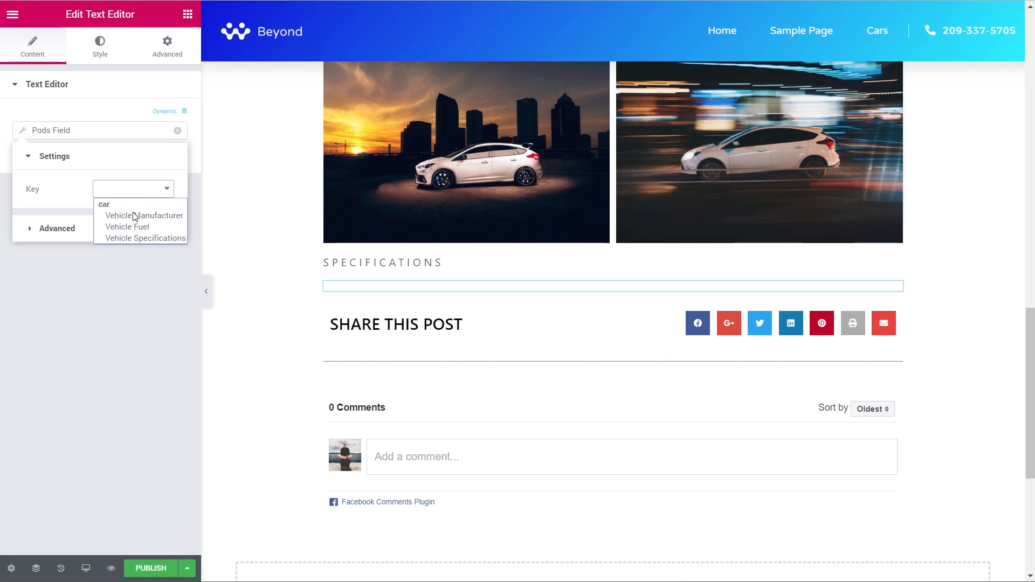
left_click(135, 237)
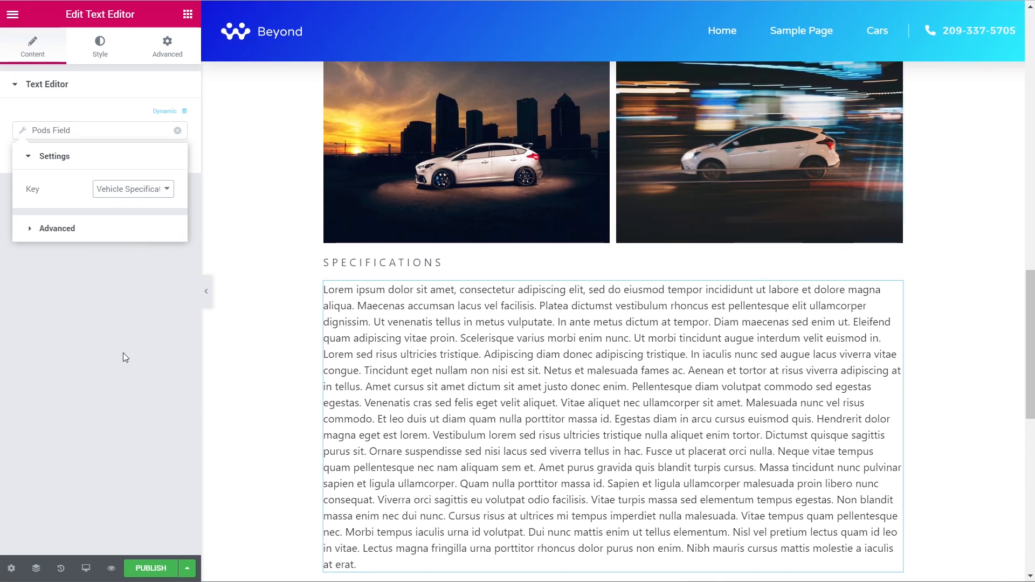
left_click(89, 312)
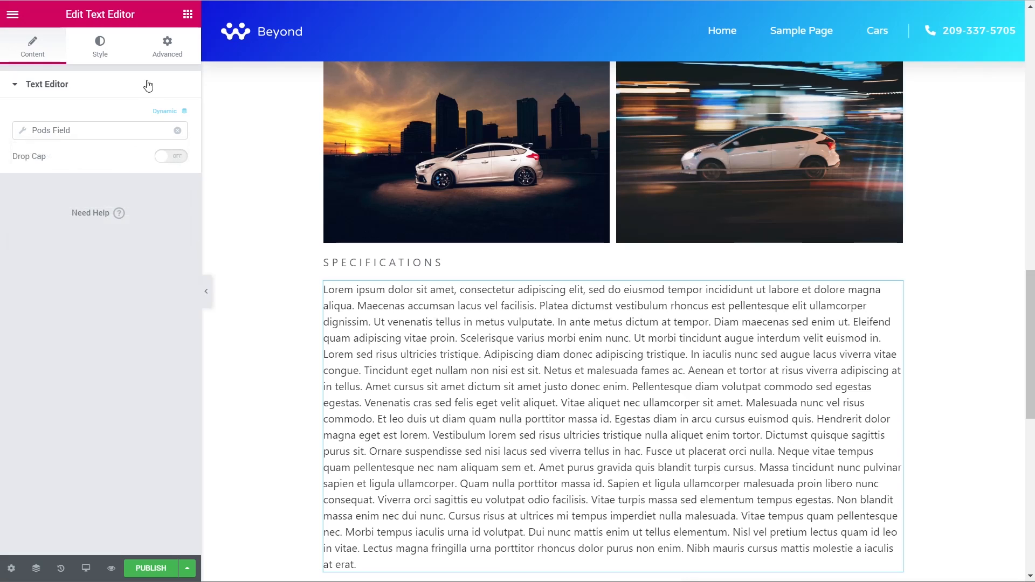
- Set the specifications Text Editor's padding to 50 px on all four sides
left_click(165, 47)
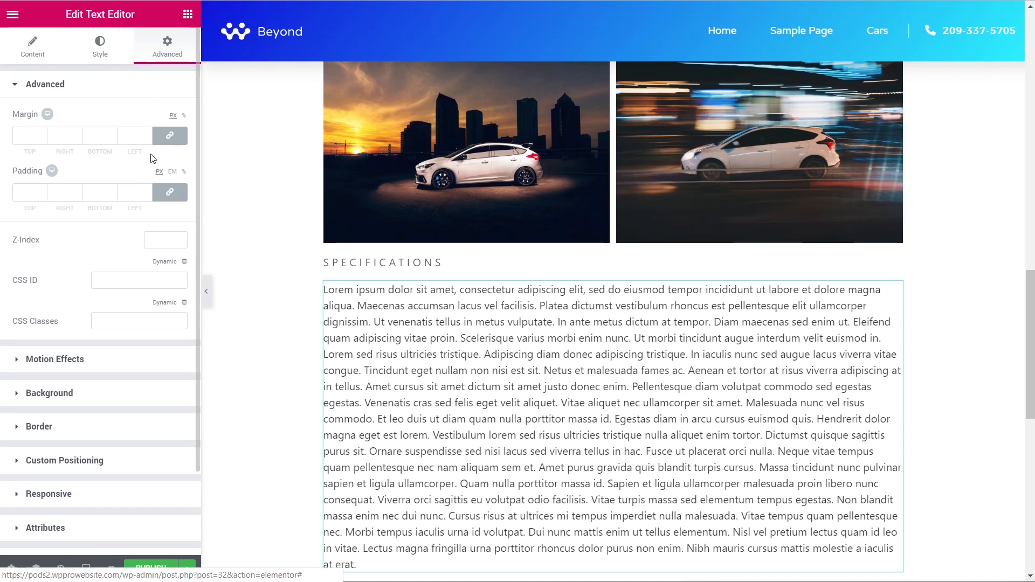
left_click(41, 189)
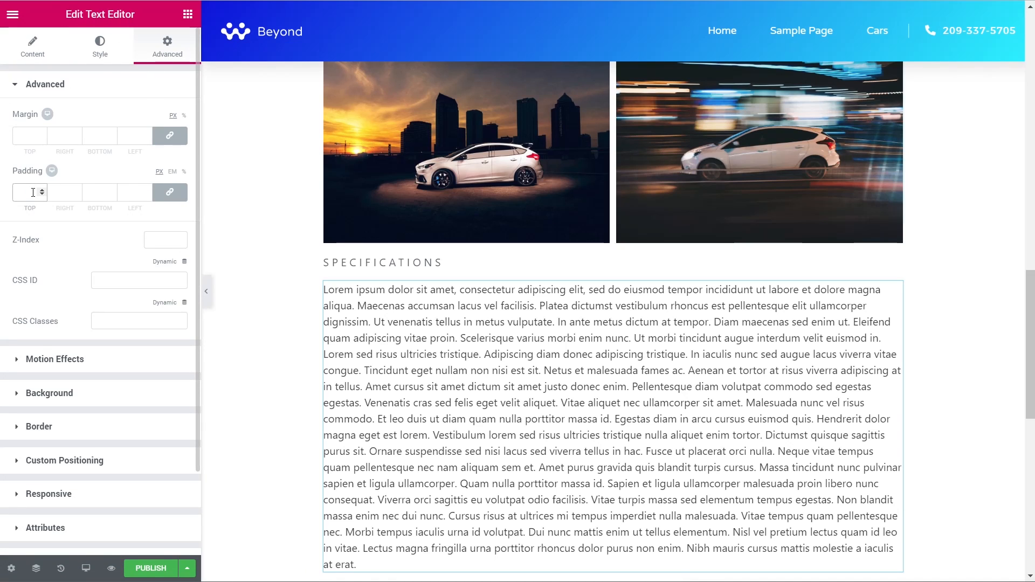
type("50")
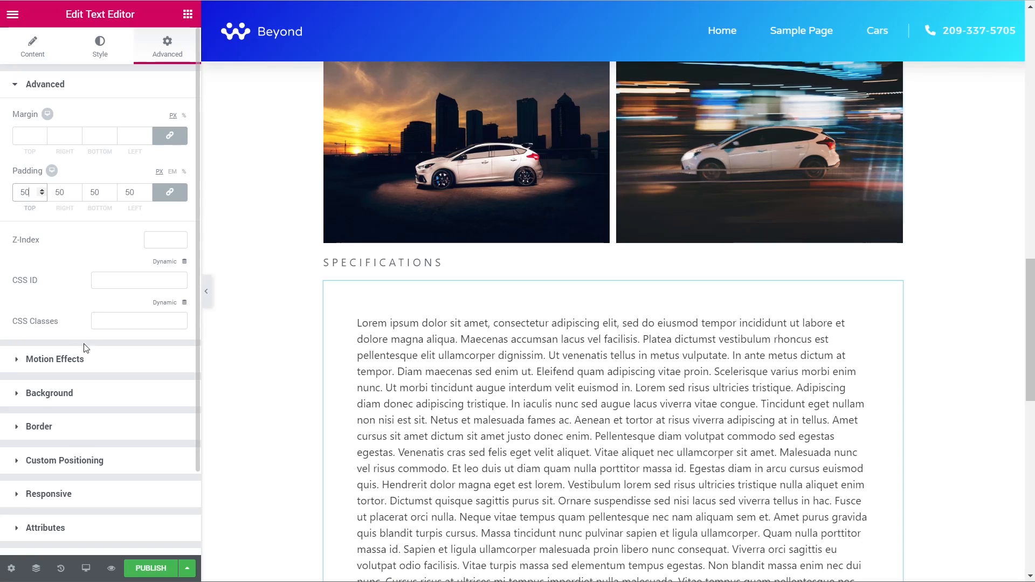
- Give the specifications Text Editor a classic background in a very light grey, almost white
left_click(58, 398)
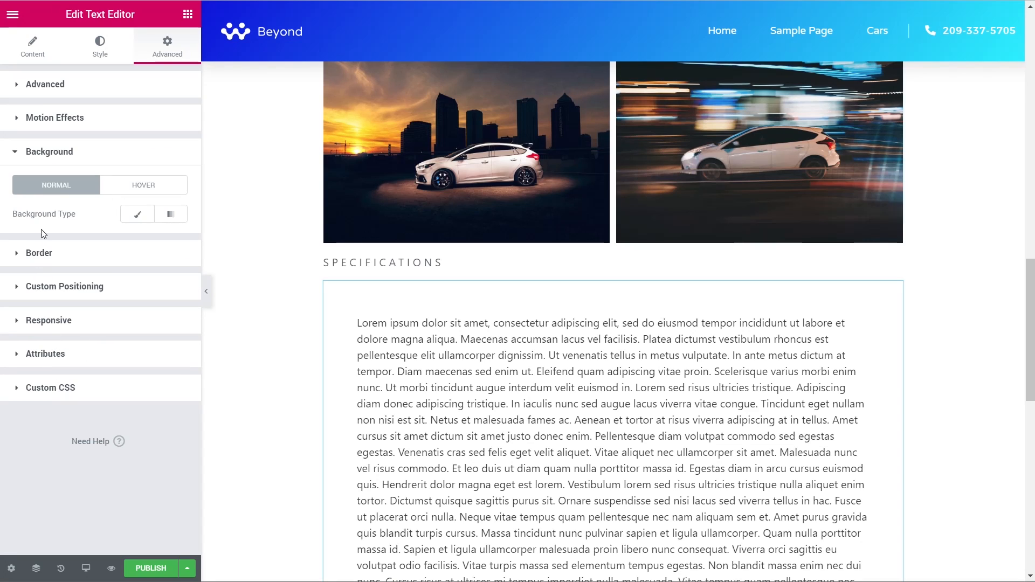
left_click(138, 214)
left_click(171, 242)
left_click_drag(26, 267, 2, 263)
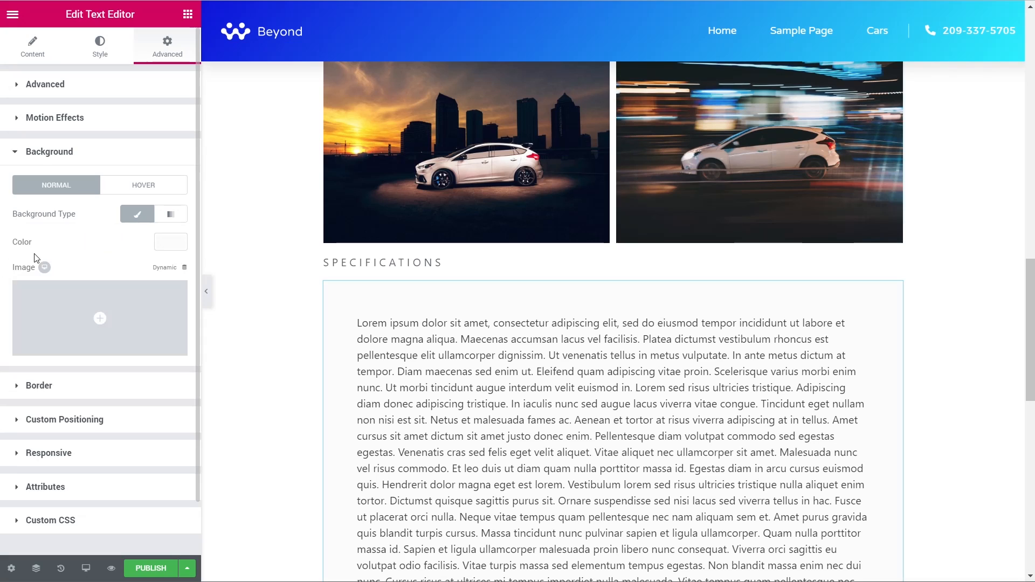
left_click(173, 247)
left_click(172, 244)
- Add a solid border to the specifications Text Editor with colour #cccccc and a width of 1 on all sides
left_click(95, 388)
left_click(162, 247)
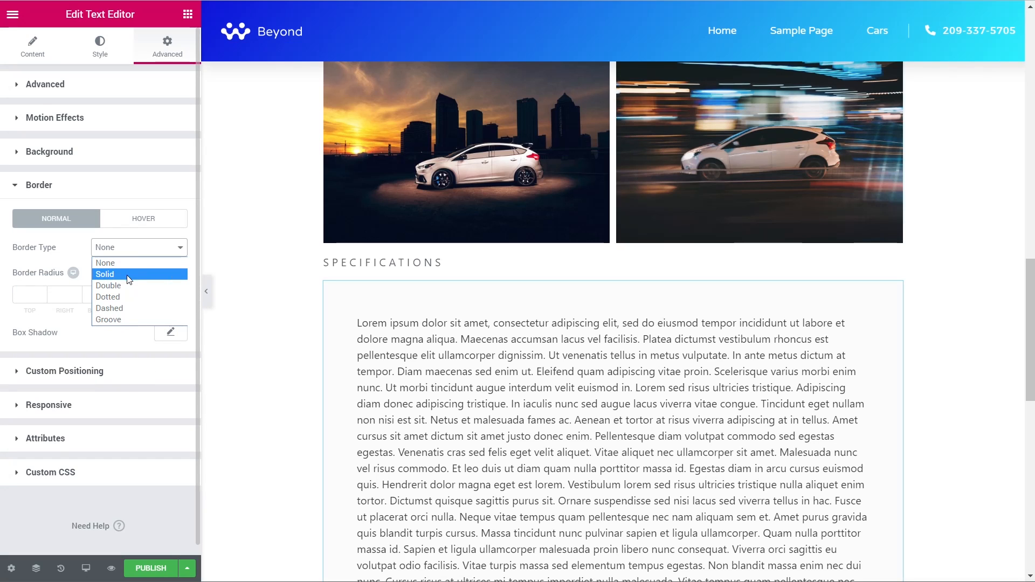
left_click(130, 279)
left_click(172, 332)
left_click(19, 379)
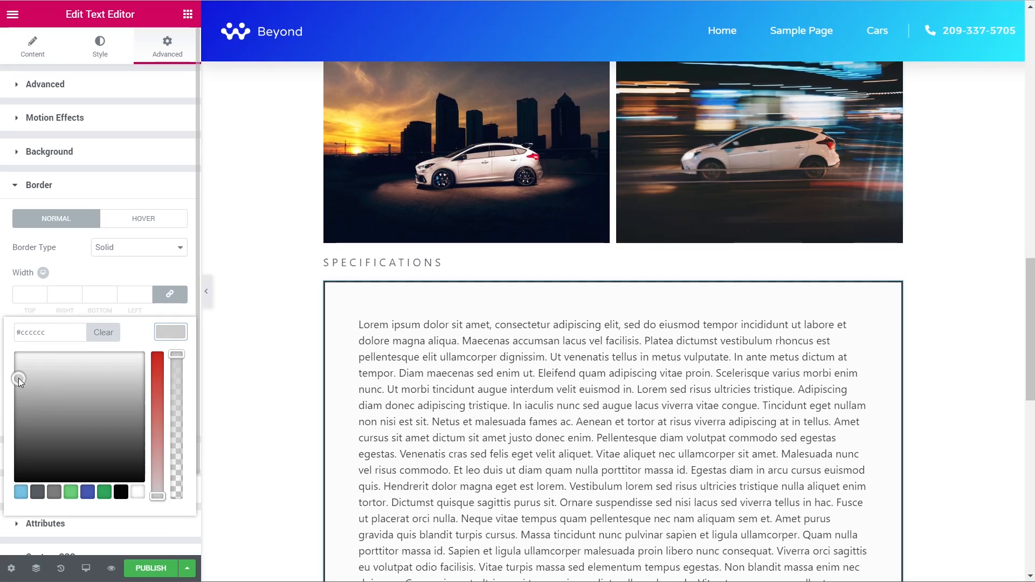
left_click(170, 333)
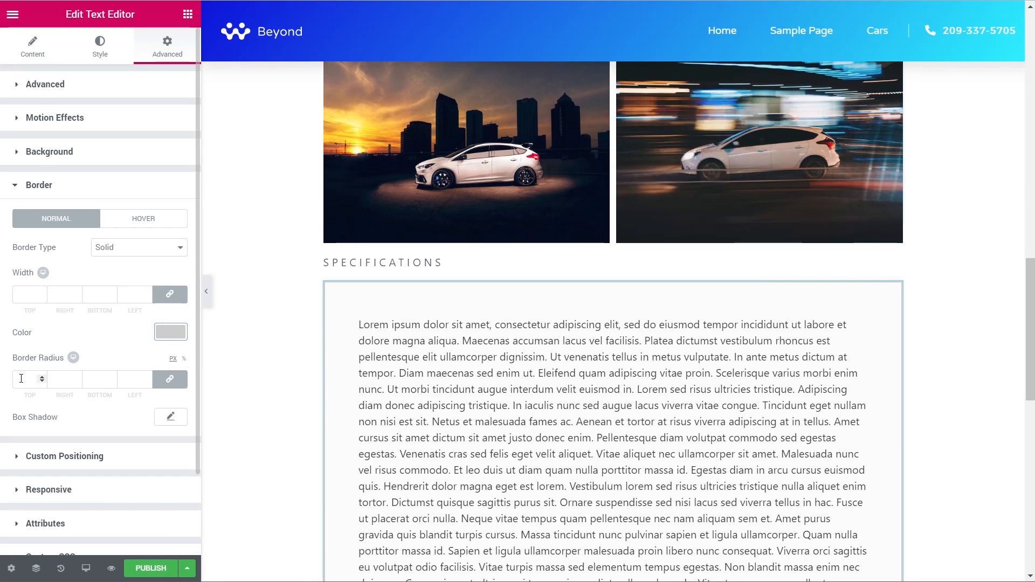
left_click(24, 294)
type("1")
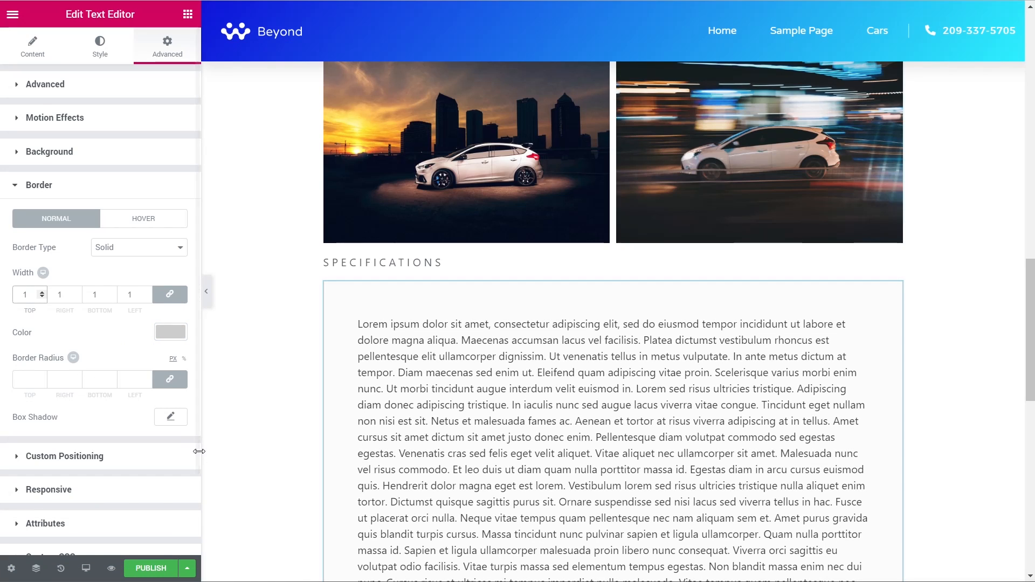
- Set the specifications text's typography to size 12 px and weight 400
left_click(100, 45)
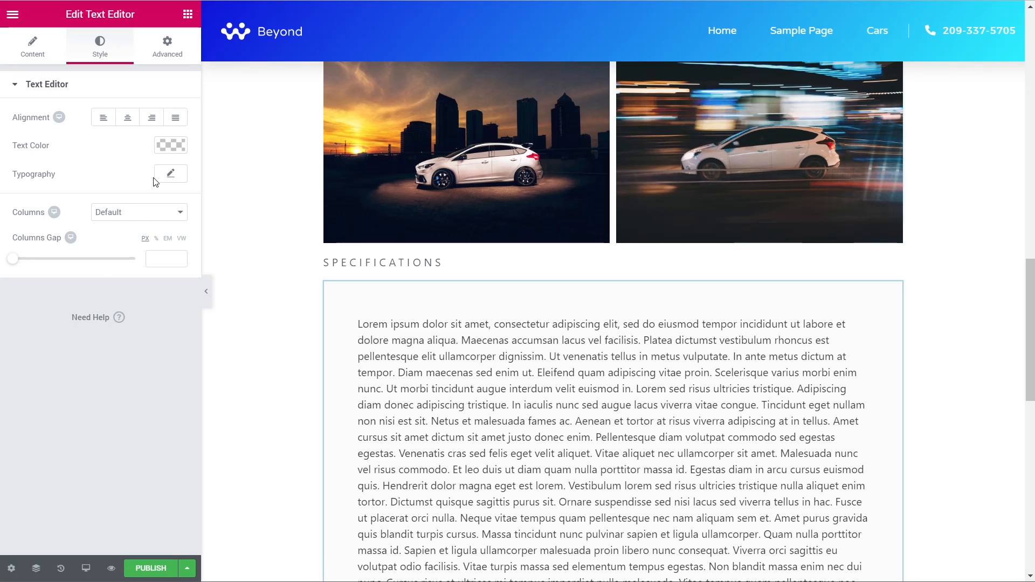
left_click(179, 176)
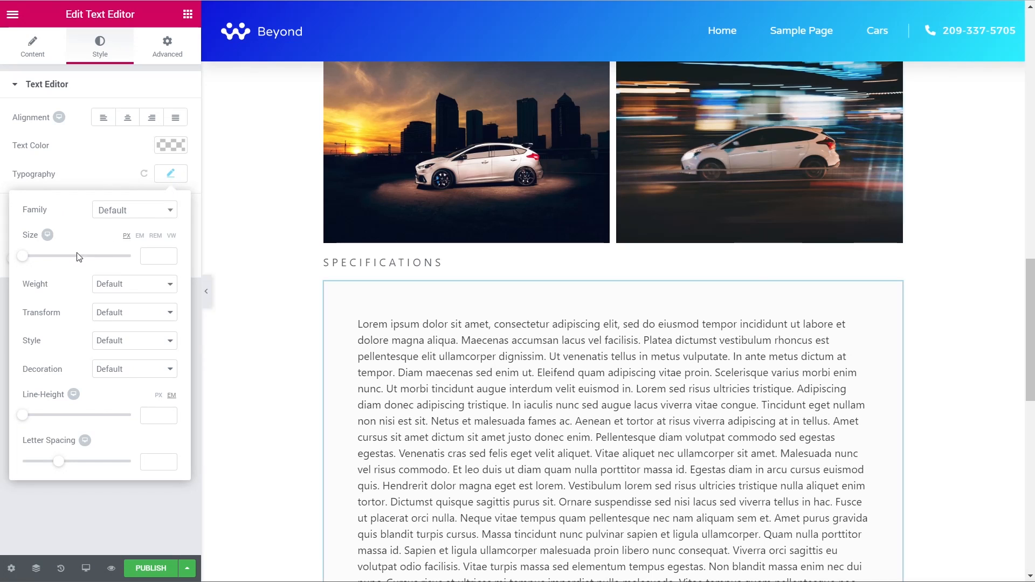
left_click(25, 259)
left_click_drag(26, 263, 30, 261)
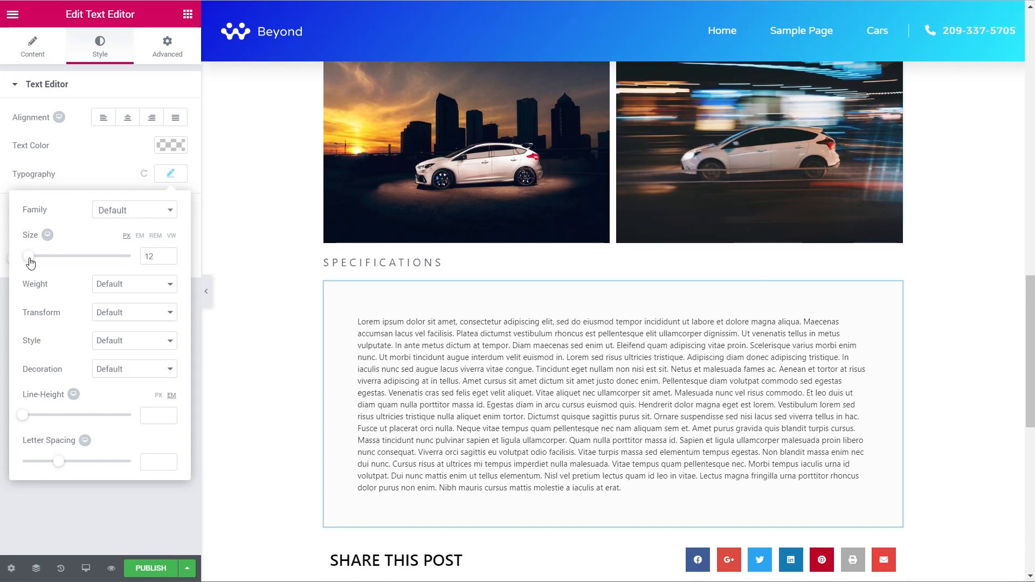
left_click(153, 289)
left_click(153, 290)
left_click(155, 289)
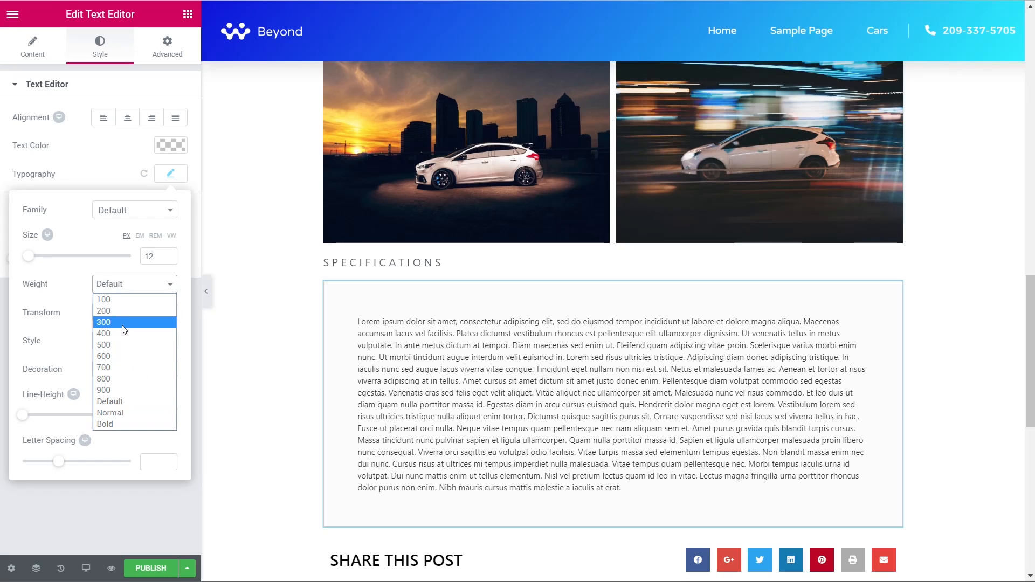
left_click(118, 344)
left_click(119, 290)
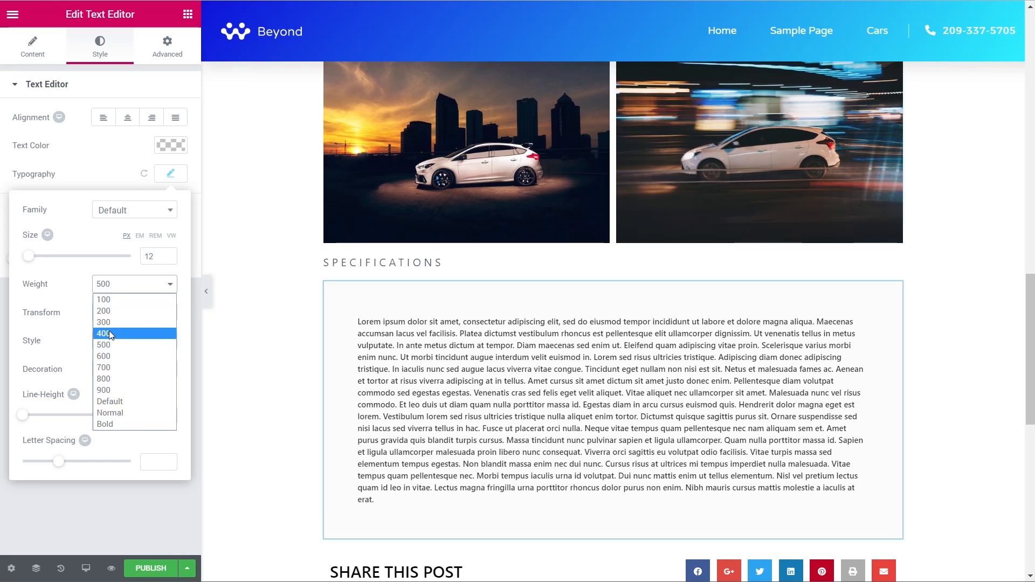
left_click(109, 331)
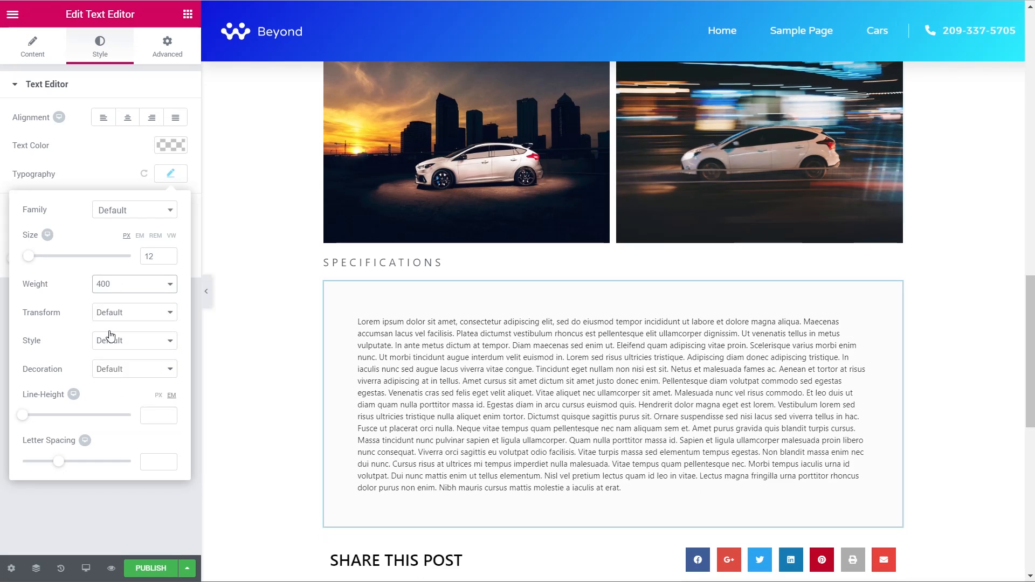
left_click(157, 288)
left_click(157, 285)
left_click(95, 499)
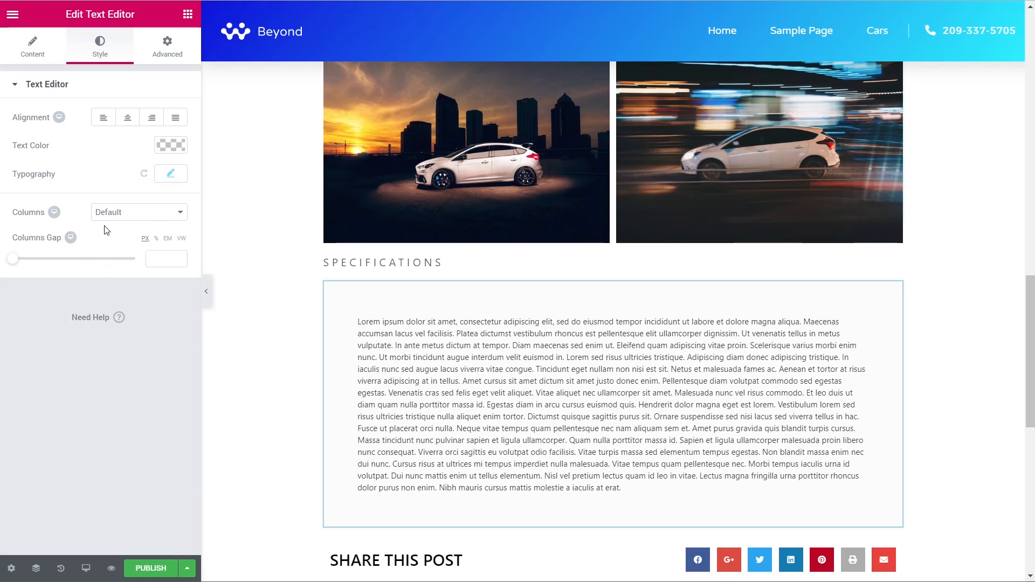
- Split the specifications text into 2 columns with a columns gap of about 51 px
left_click(141, 213)
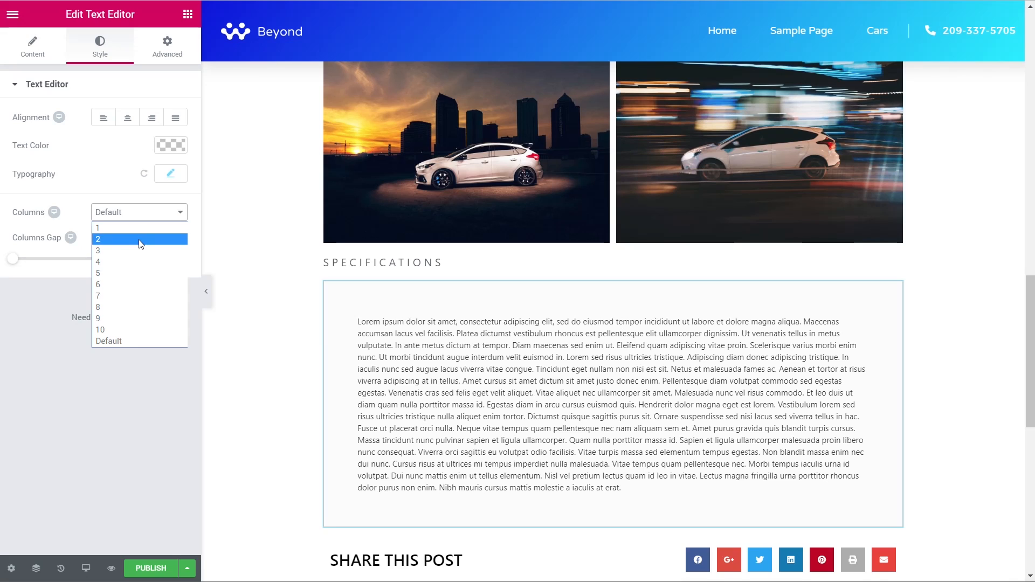
left_click(139, 240)
left_click_drag(13, 259, 76, 261)
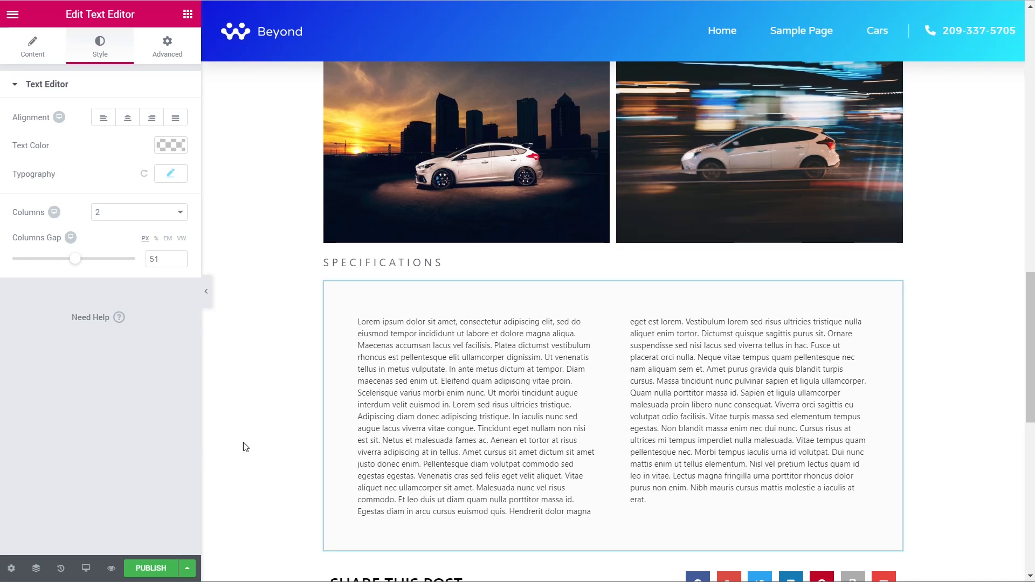
- Publish the single template with the display condition Include Cars, All, and save it
left_click(155, 568)
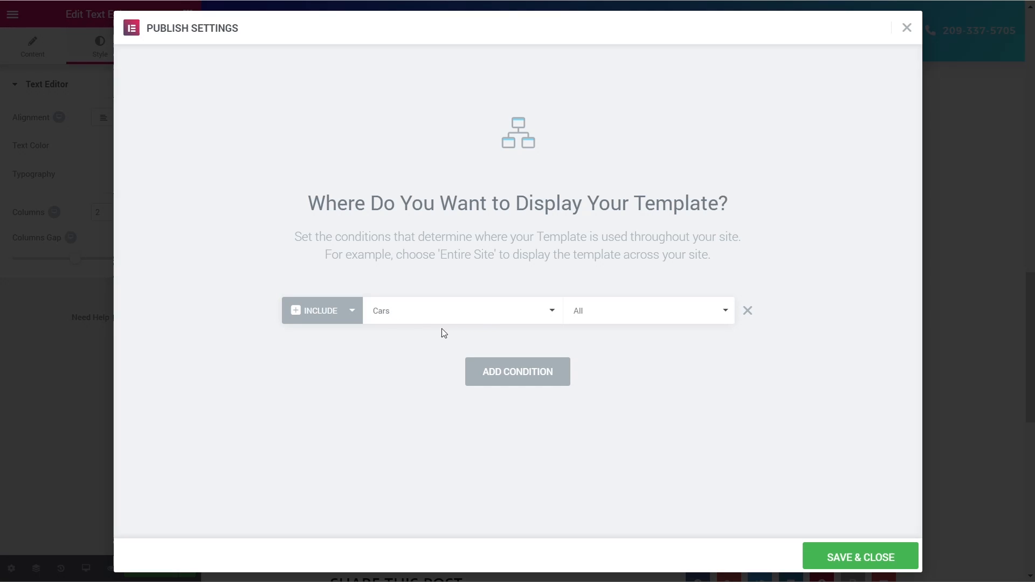
left_click(413, 317)
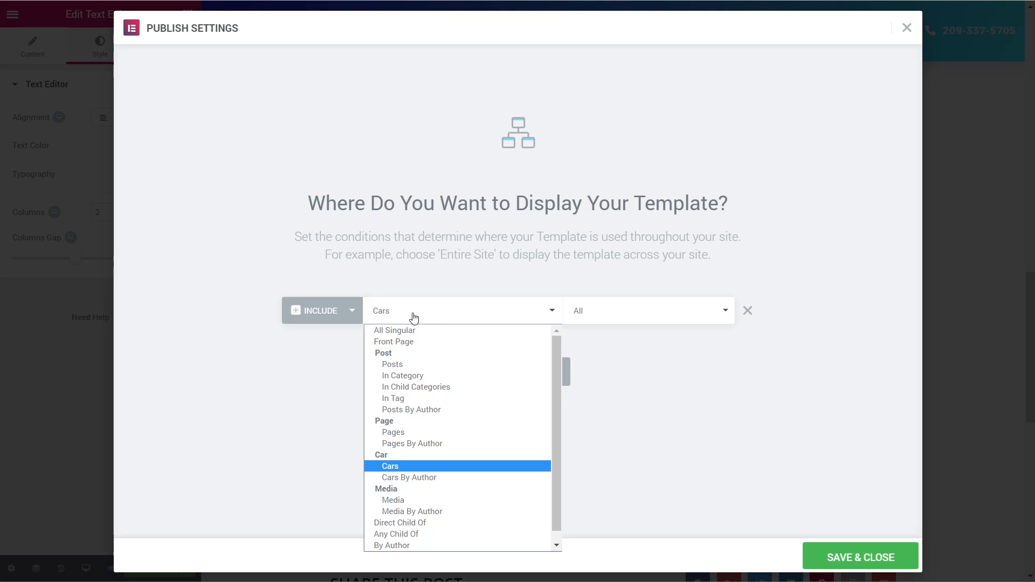
left_click(323, 345)
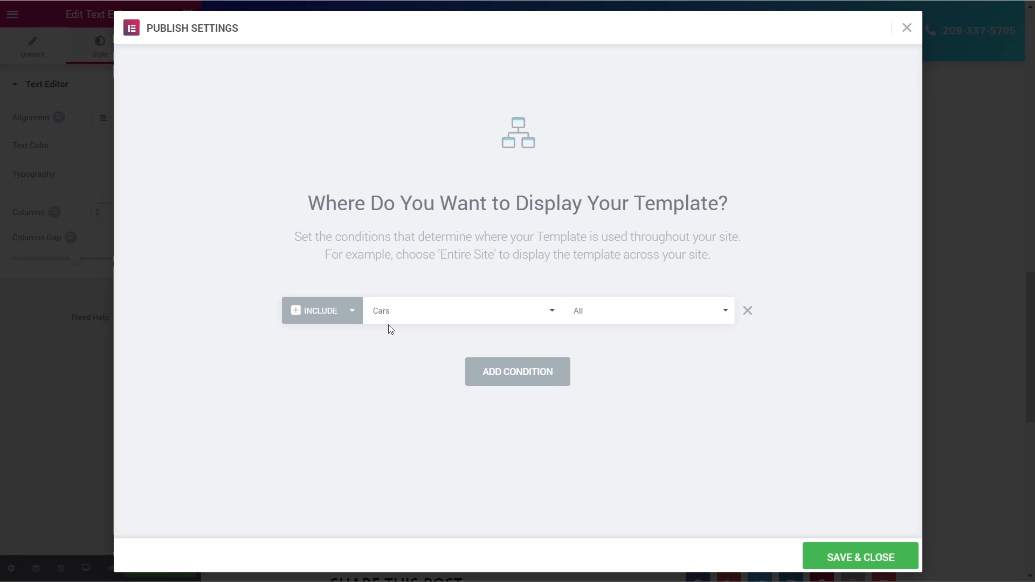
left_click(846, 557)
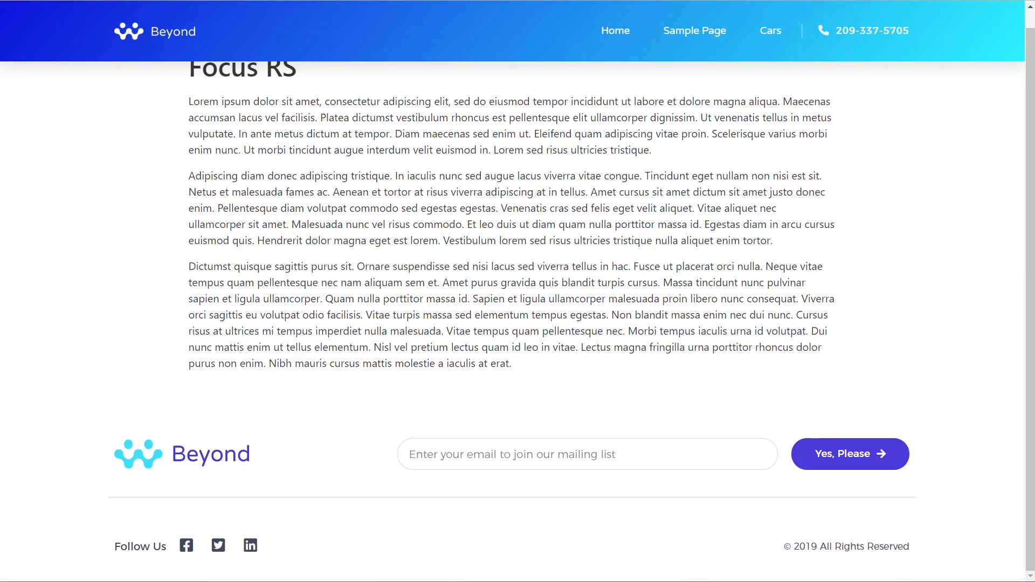
- Reload the live Focus RS page and check its featured image, content, gallery and specifications in the published template
scroll(385, 313, "up", 1)
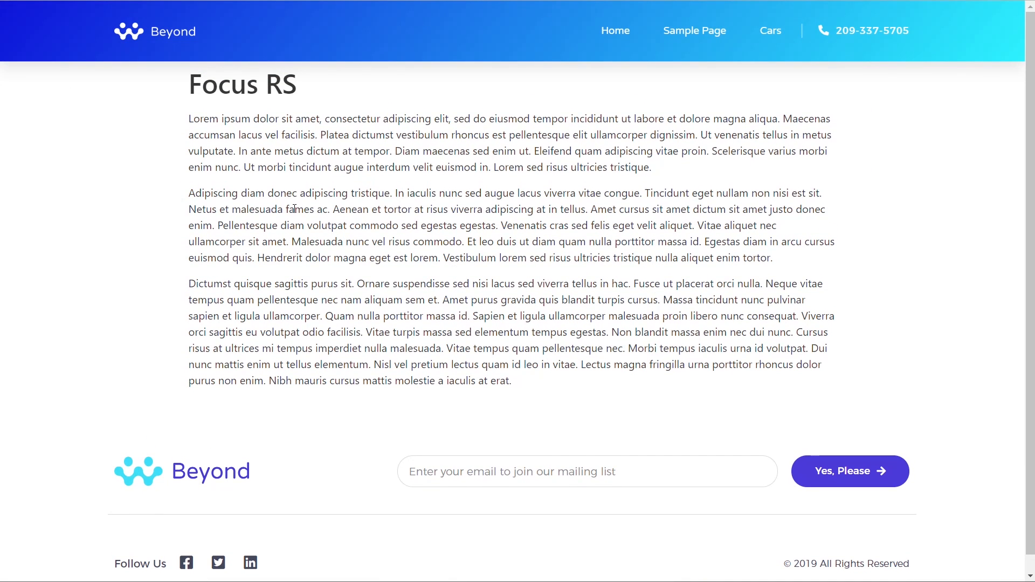
left_click(55, 1)
scroll(57, 317, "down", 6)
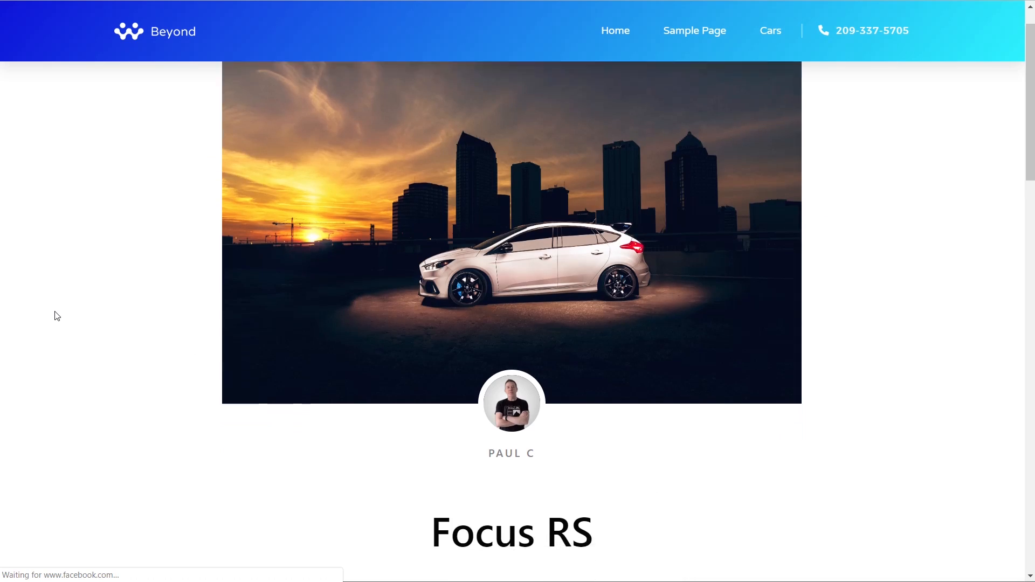
scroll(57, 317, "down", 10)
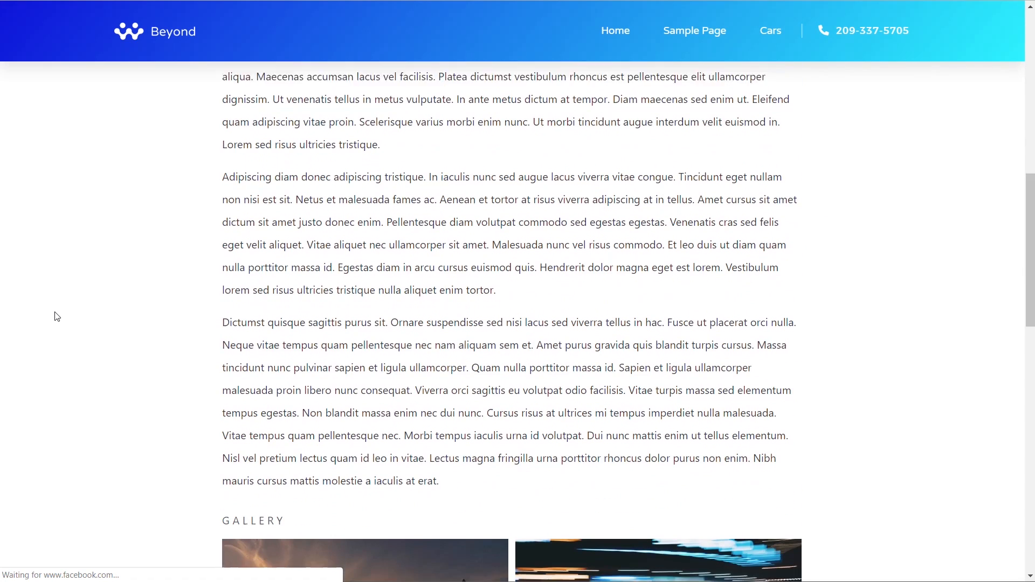
scroll(57, 317, "down", 4)
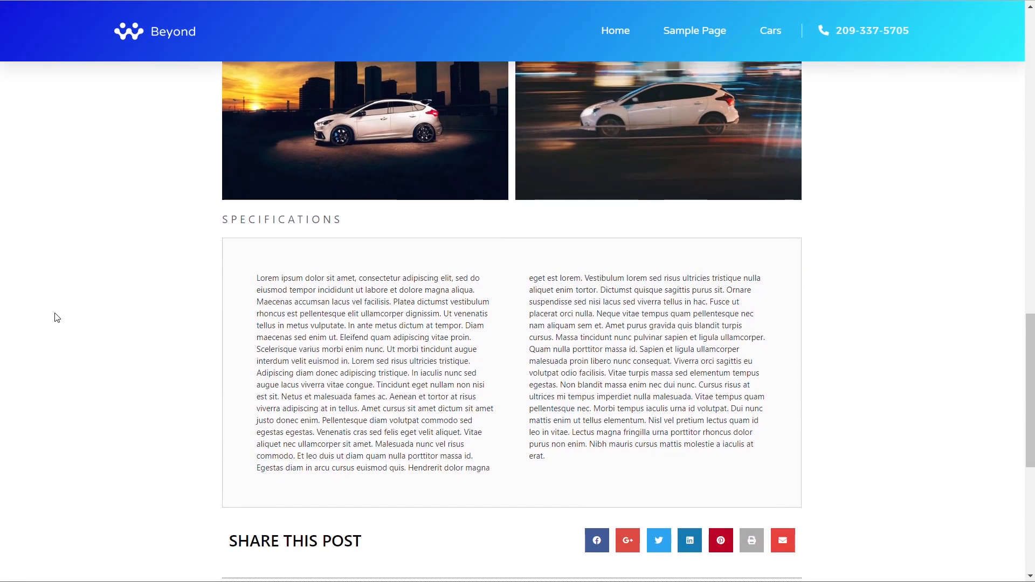
scroll(57, 318, "up", 14)
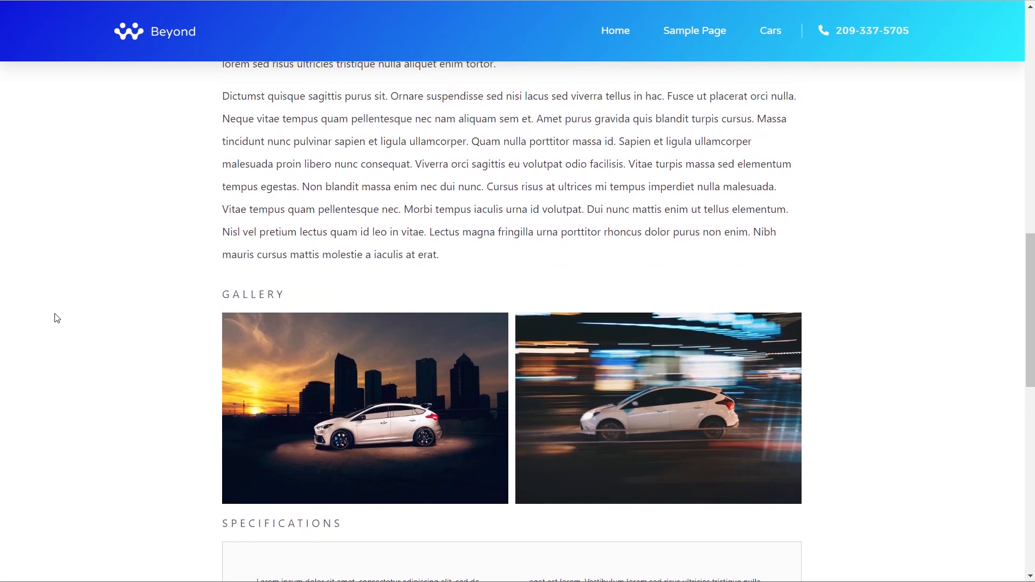
scroll(57, 318, "up", 5)
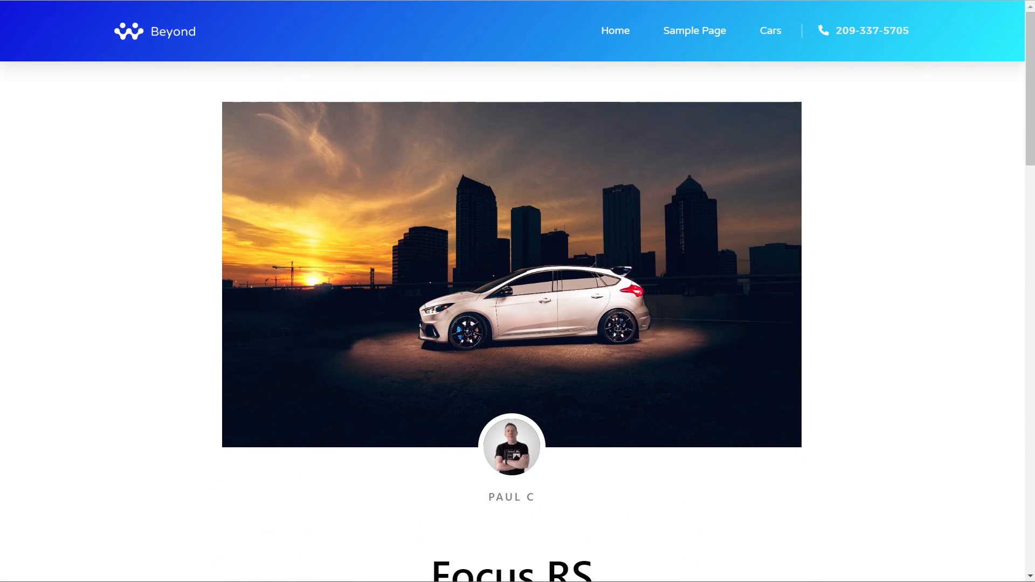
- Open TT Sport from the site's Cars archive and check its details, gallery and specifications section
left_click(772, 31)
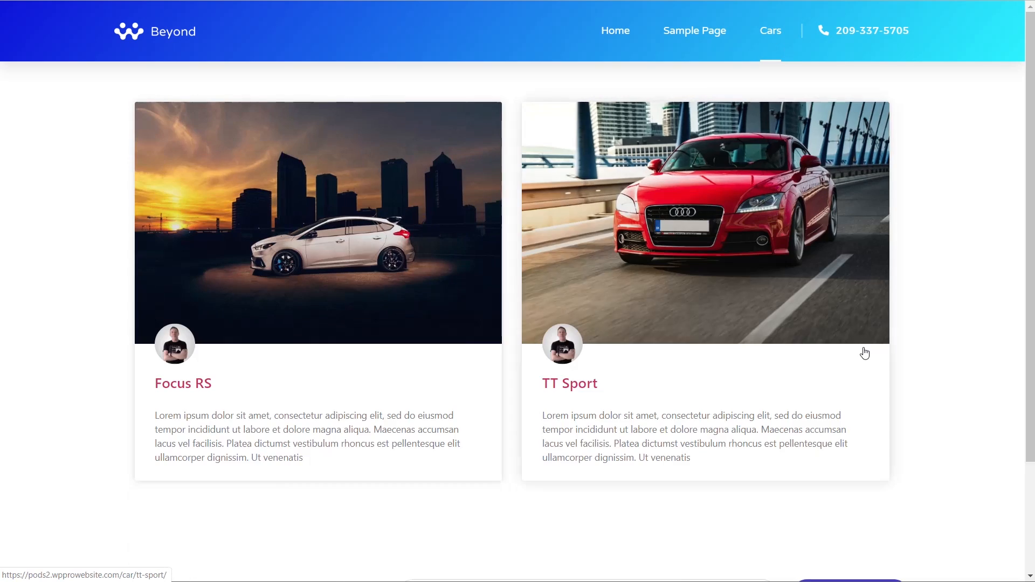
left_click(659, 269)
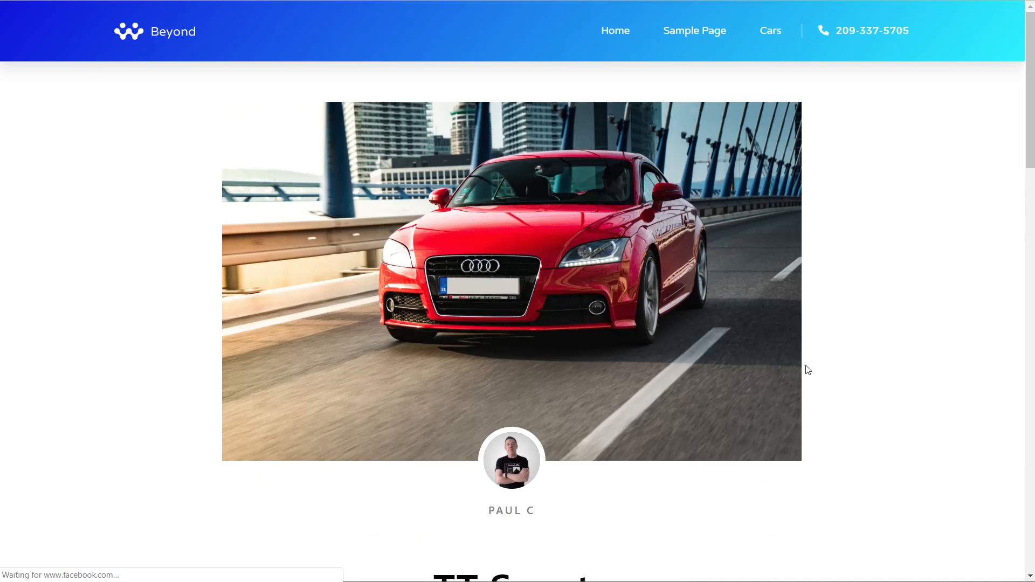
scroll(899, 413, "down", 6)
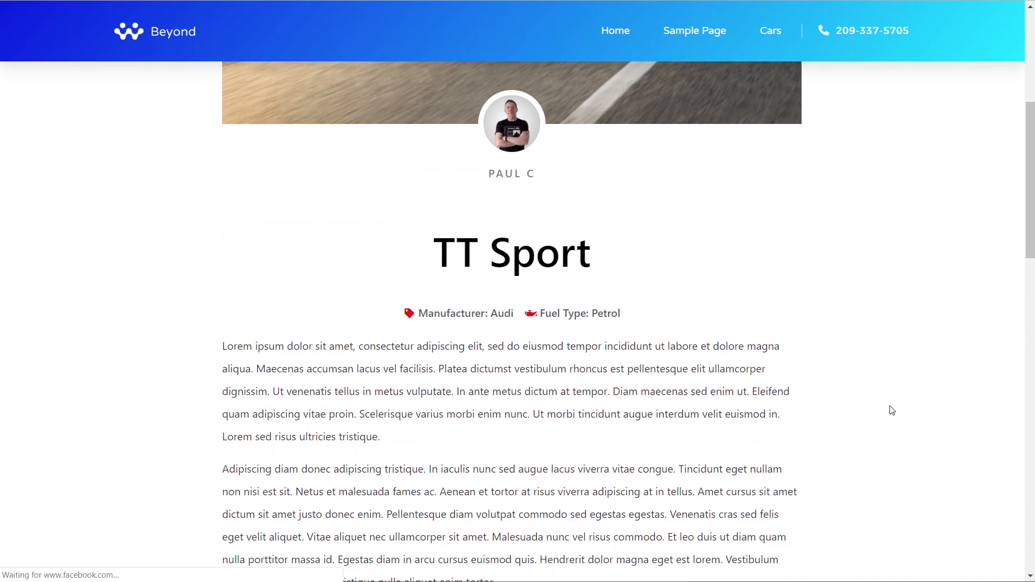
scroll(838, 340, "down", 10)
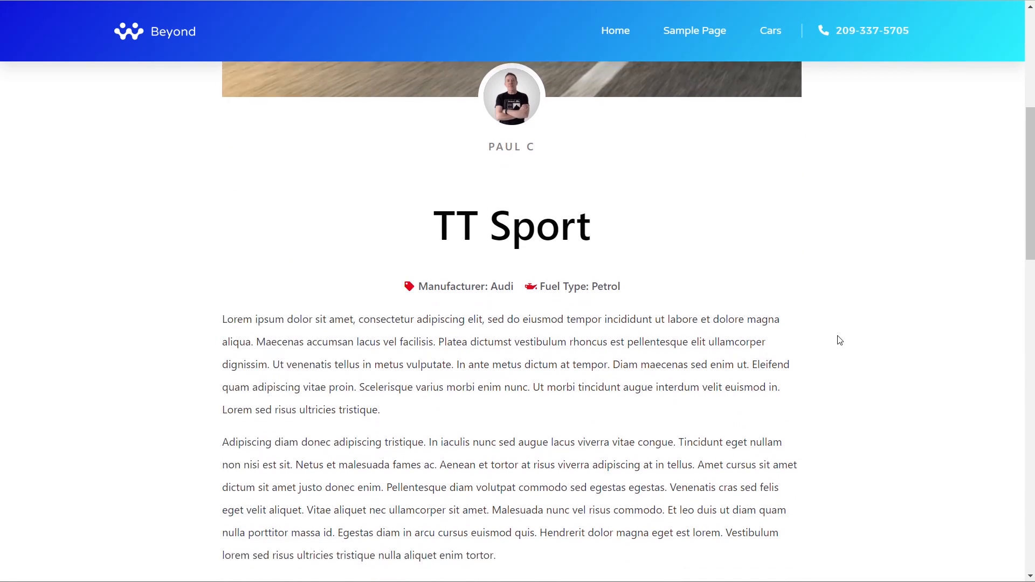
scroll(839, 340, "down", 5)
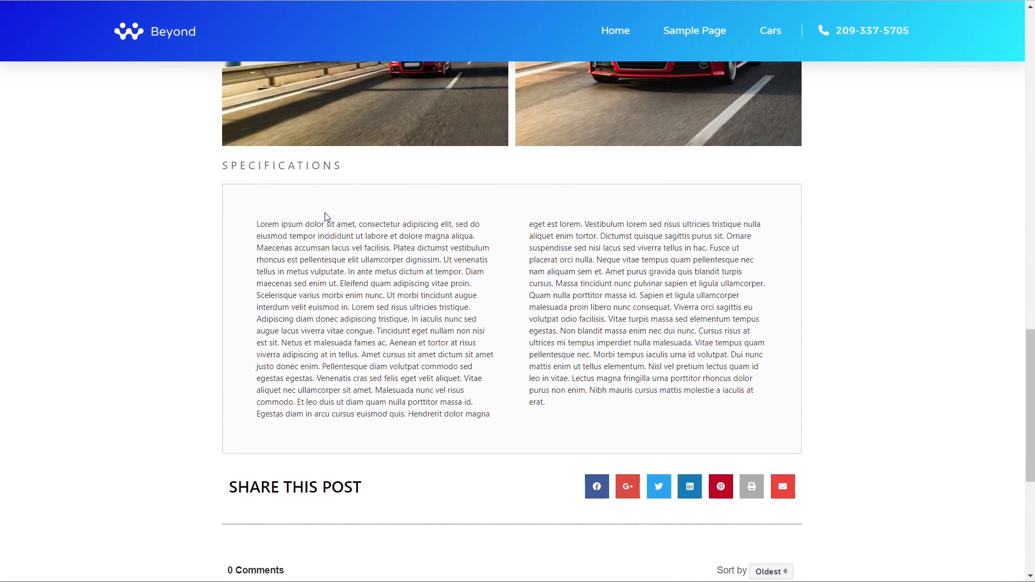